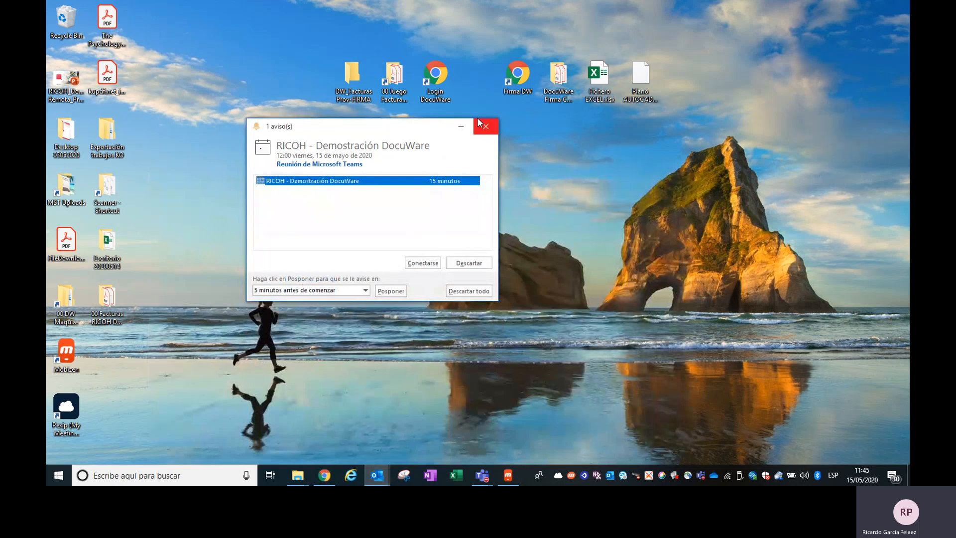
- Dismiss the meeting reminder and sign in to the DocuWare web client with the autofilled credentials
{"action": "left_click", "coordinate": [486, 127]}
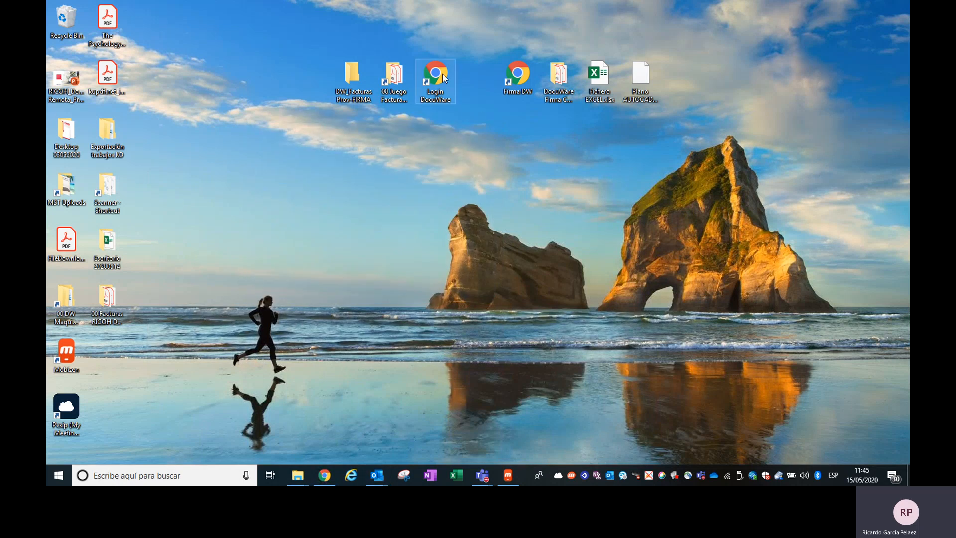
{"action": "double_click", "coordinate": [437, 74]}
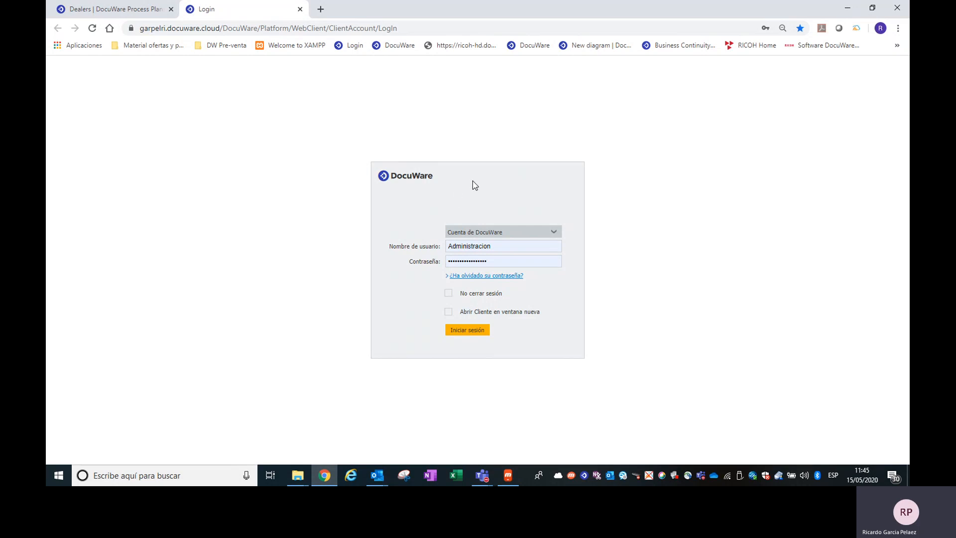
{"action": "left_click", "coordinate": [467, 332]}
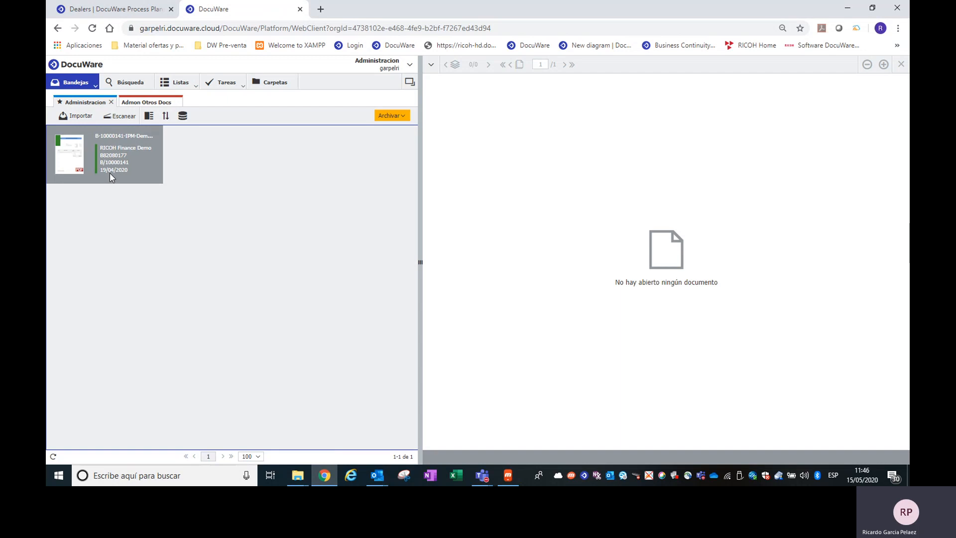
- Delete the leftover RICOH Finance Demo invoice from the tray and confirm with Sí
{"action": "key", "text": "Delete"}
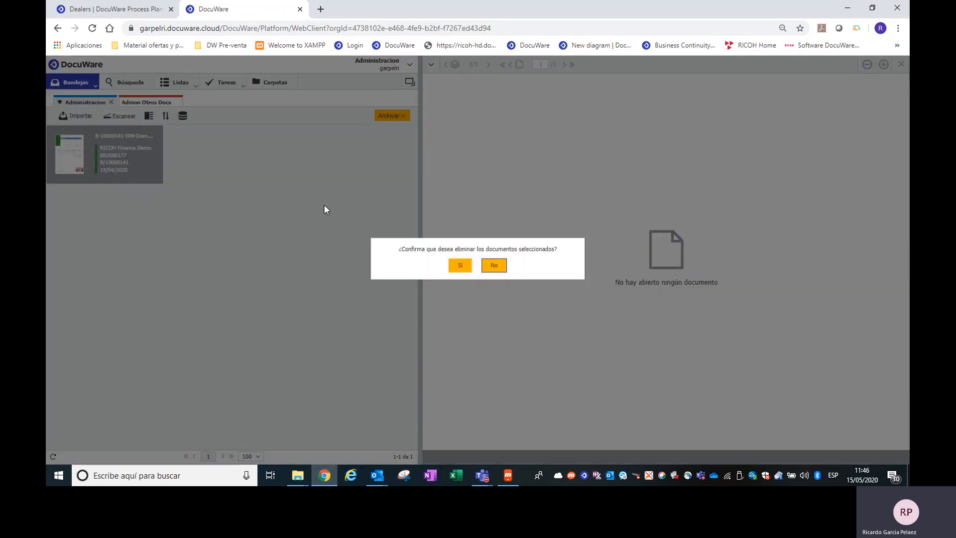
{"action": "left_click", "coordinate": [453, 265]}
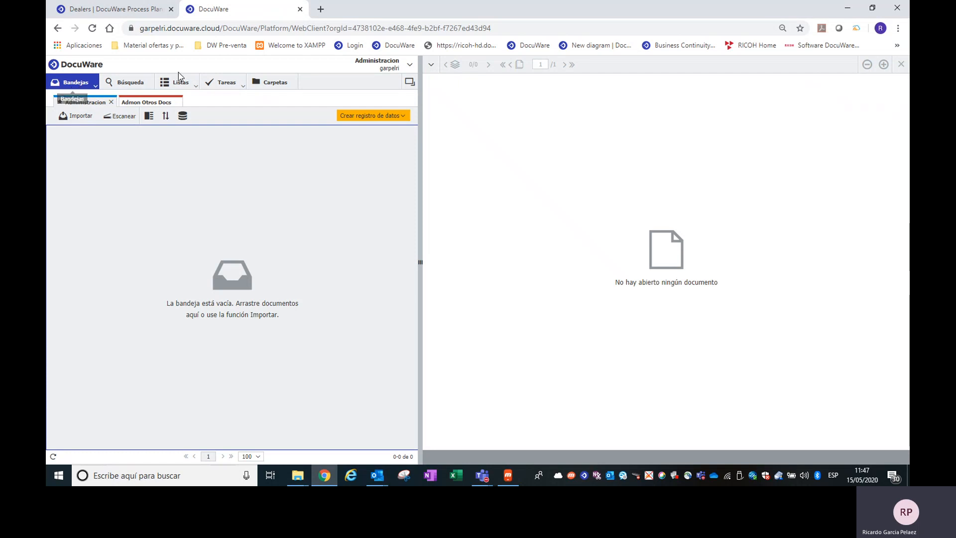
- Look through the Búsqueda, Listas and Tareas menus, then open Carpetas COMPRAS - x Proveedor
{"action": "left_click", "coordinate": [137, 90]}
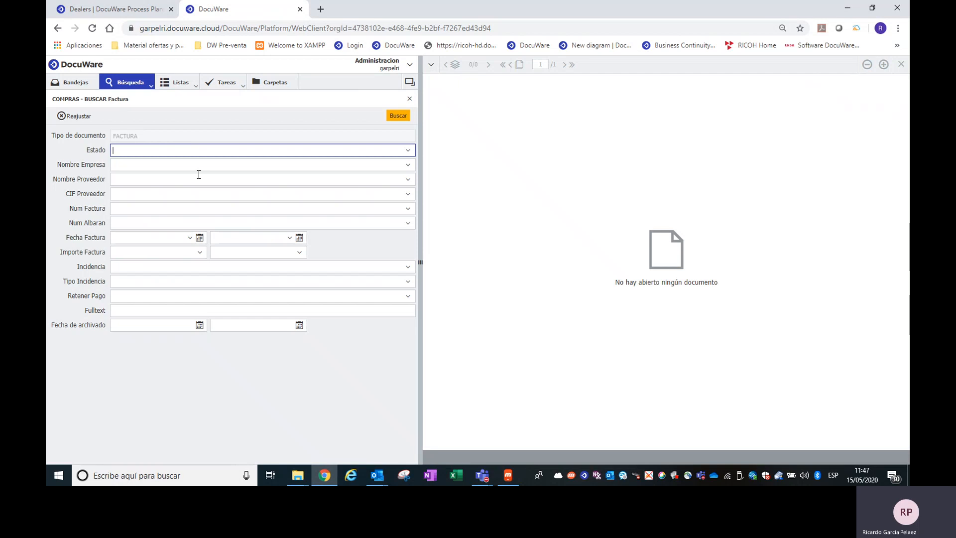
{"action": "left_click", "coordinate": [182, 83]}
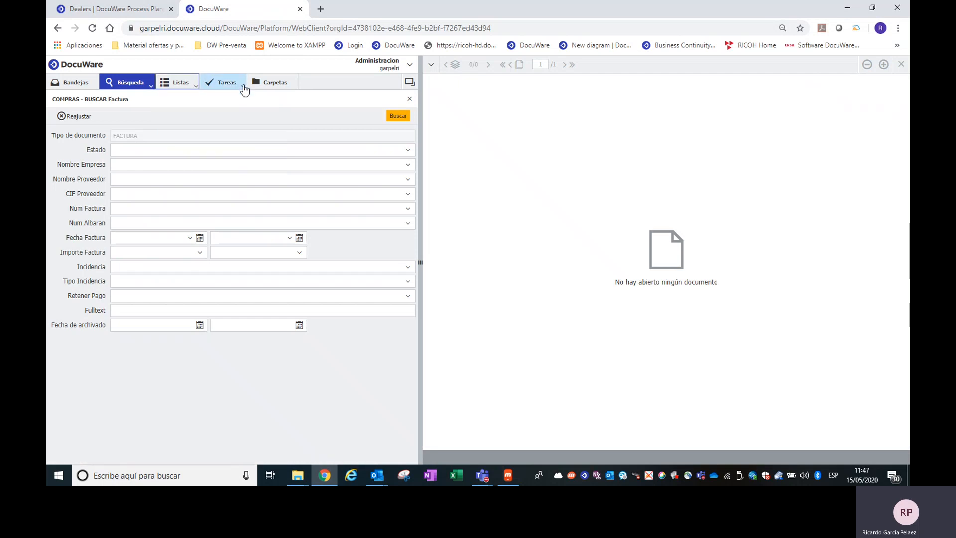
{"action": "left_click", "coordinate": [243, 87]}
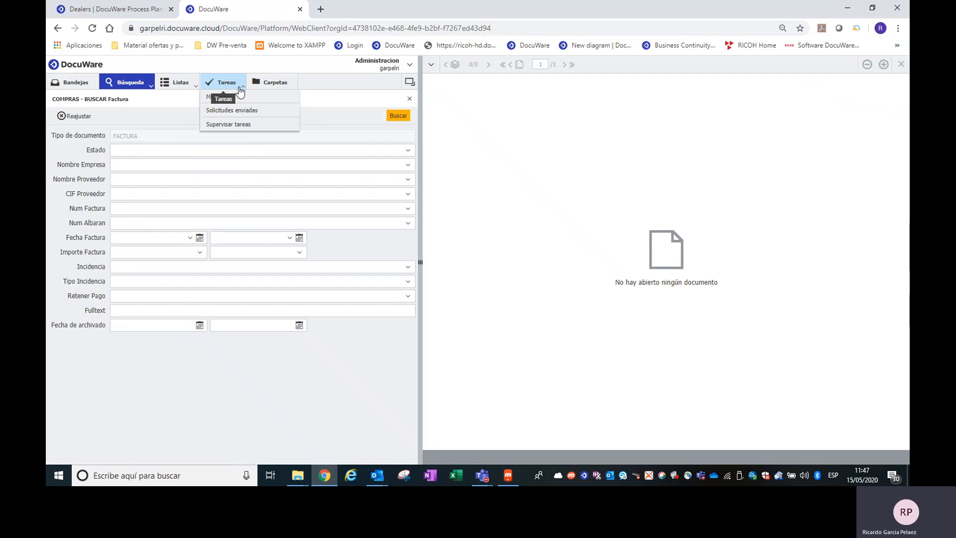
{"action": "left_click", "coordinate": [275, 83]}
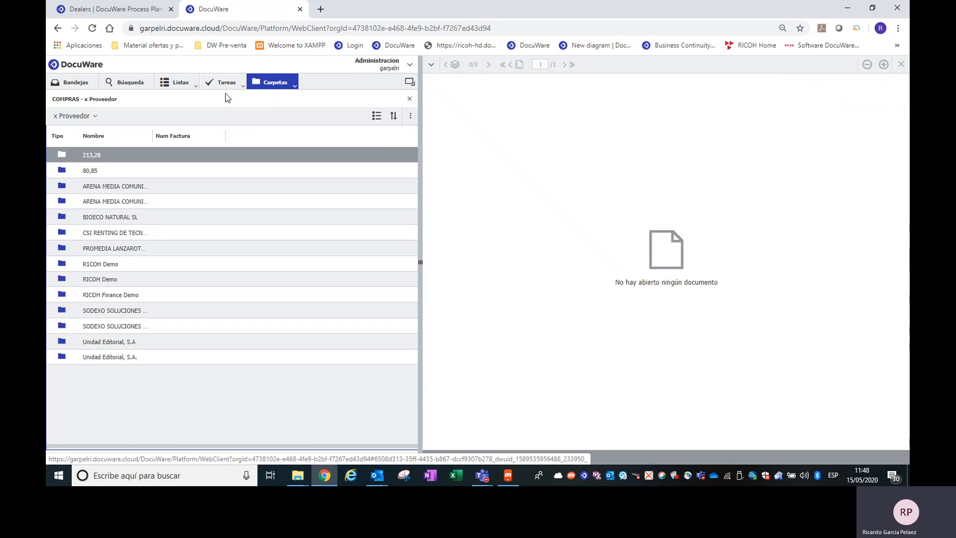
- In Perfil y configuración > Bandejas, hide Admon Otros Docs and Otros Documentos, then save
{"action": "left_click", "coordinate": [409, 65]}
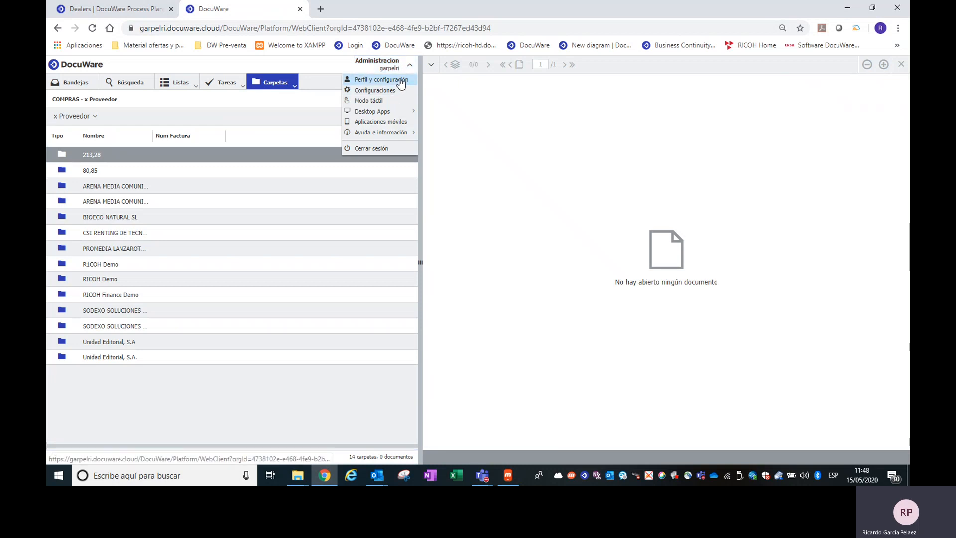
{"action": "left_click", "coordinate": [401, 80]}
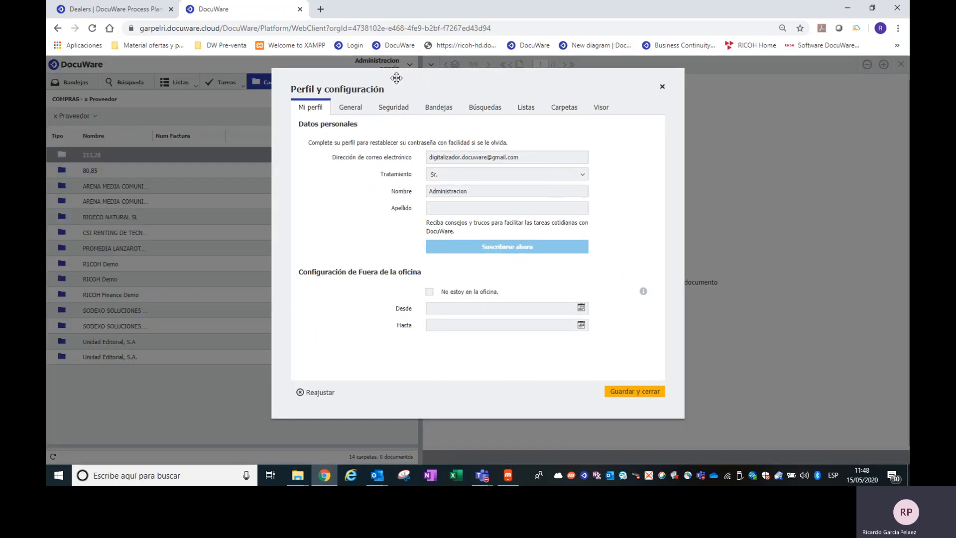
{"action": "left_click", "coordinate": [436, 109]}
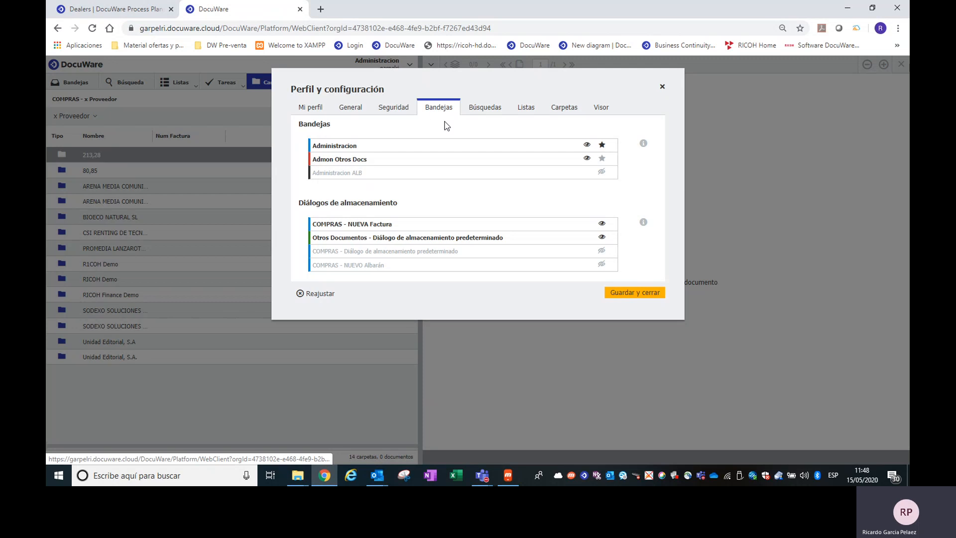
{"action": "left_click", "coordinate": [587, 158]}
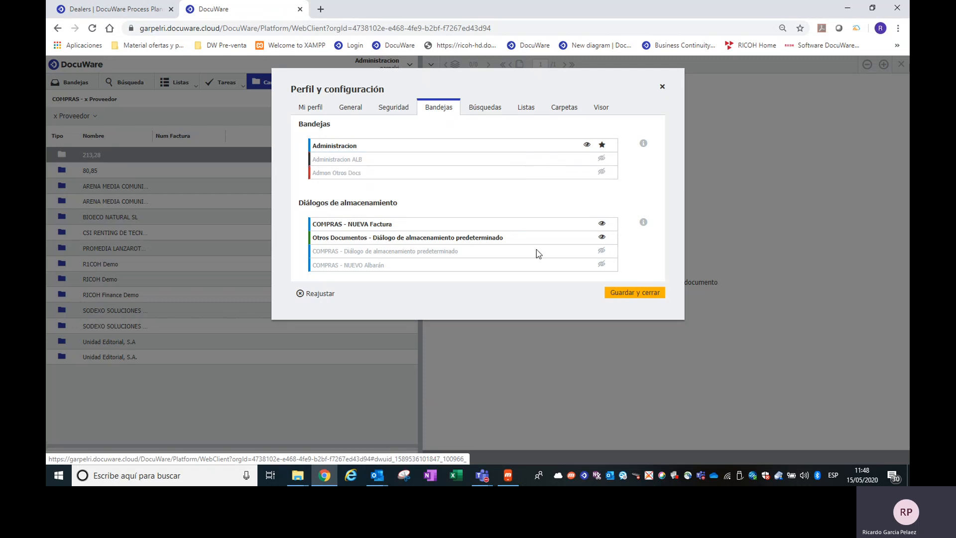
{"action": "left_click", "coordinate": [602, 238]}
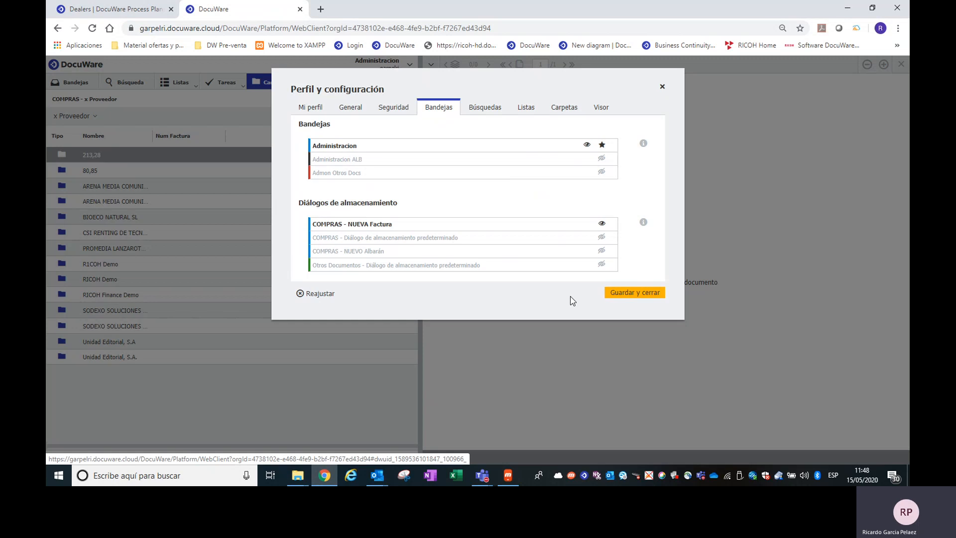
{"action": "left_click", "coordinate": [619, 293]}
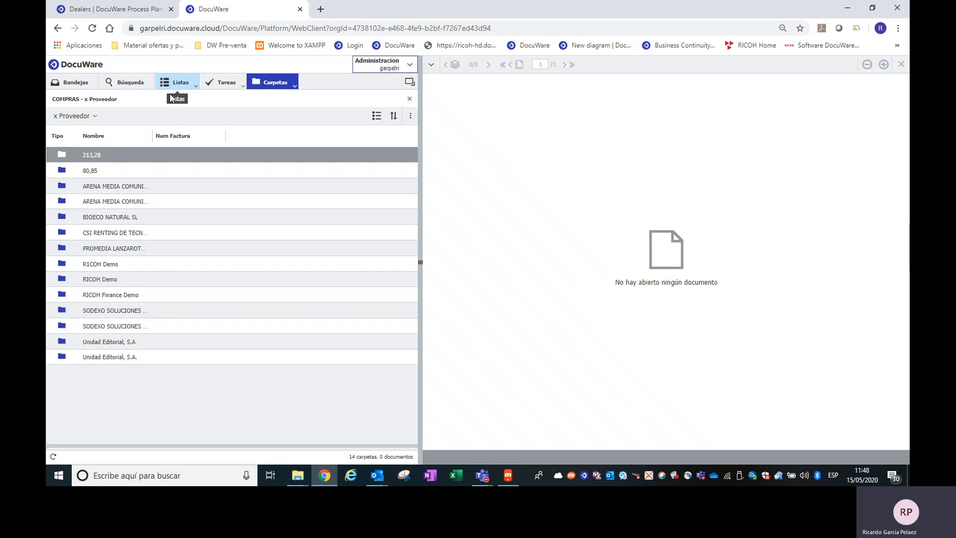
- Return to Bandejas, view the invoice workflow in Process Planner, then switch back to DocuWare
{"action": "left_click", "coordinate": [74, 86]}
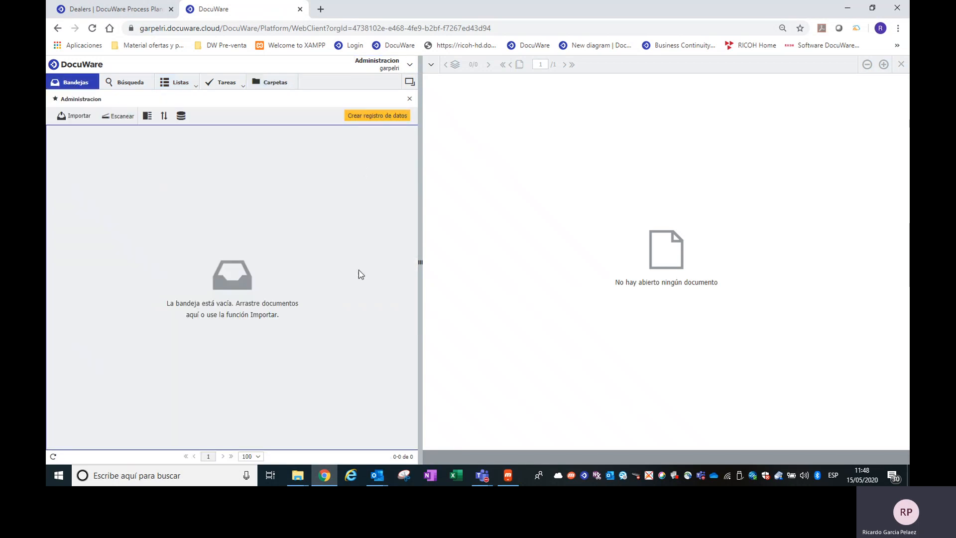
{"action": "left_click", "coordinate": [86, 10]}
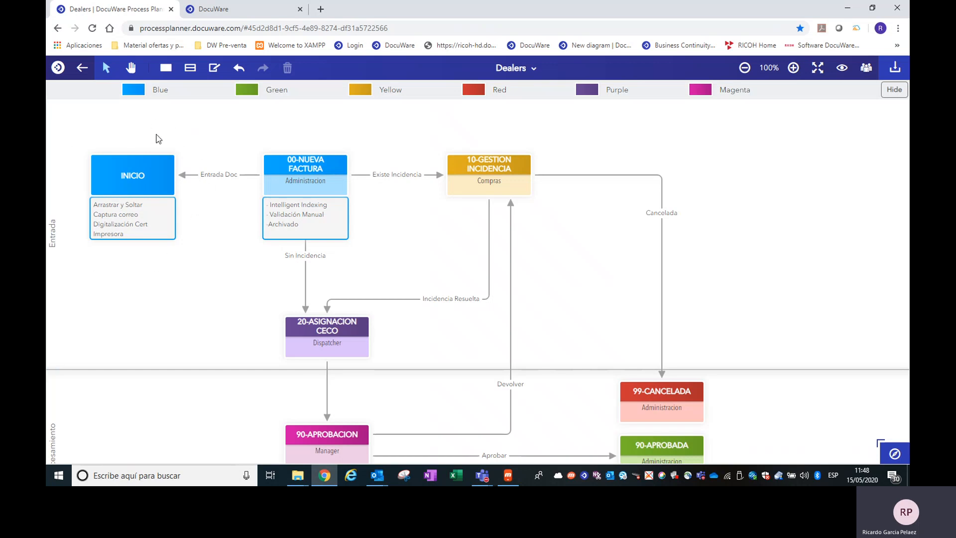
{"action": "left_click", "coordinate": [213, 9]}
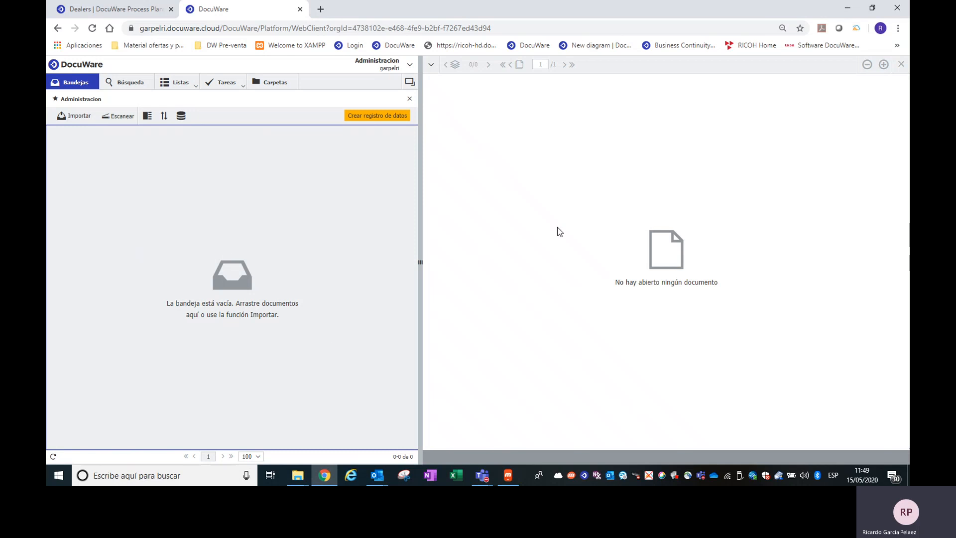
- Drag 2020-2102-RESITS-Demo ARRASTRAR.pdf from the invoices folder into the Administracion tray
{"action": "mouse_move", "coordinate": [300, 476]}
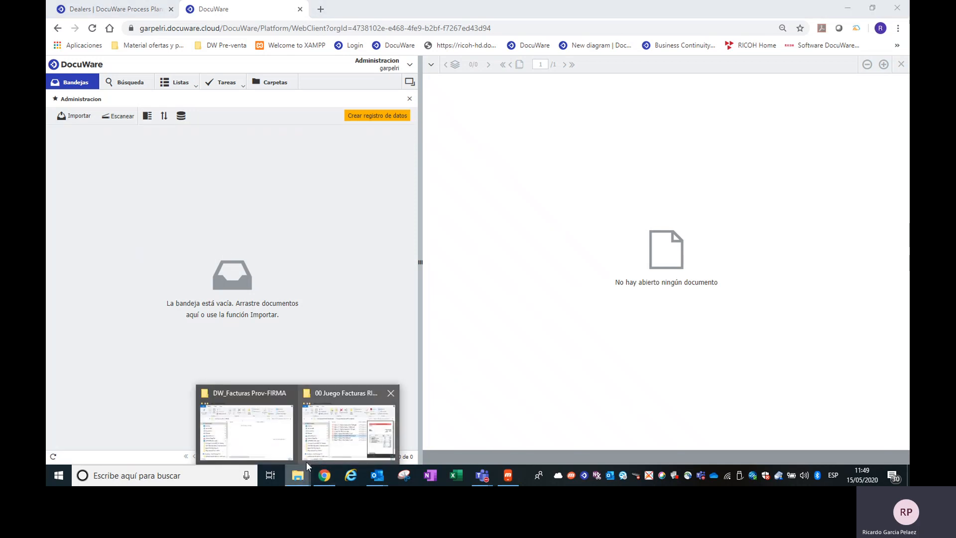
{"action": "left_click", "coordinate": [320, 446]}
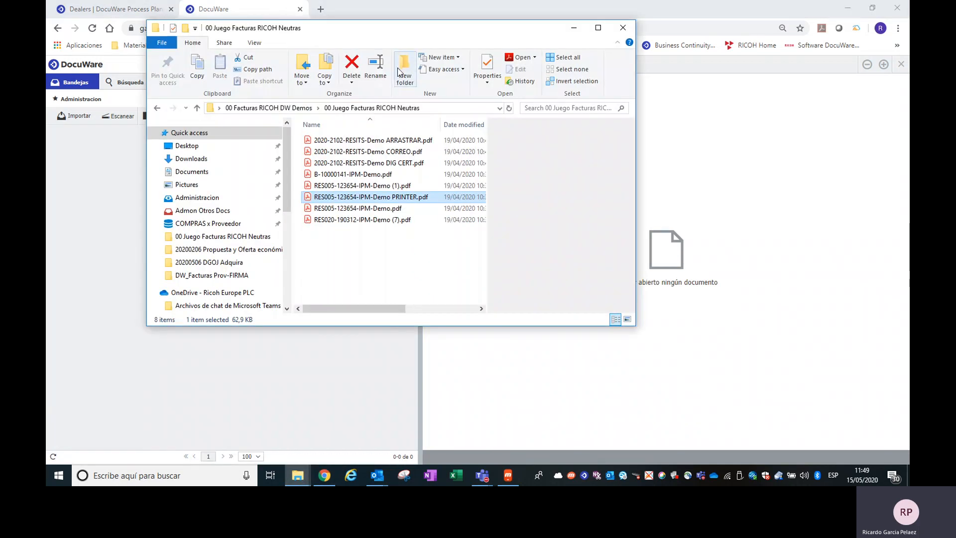
{"action": "left_click_drag", "start_coordinate": [370, 142], "coordinate": [107, 178]}
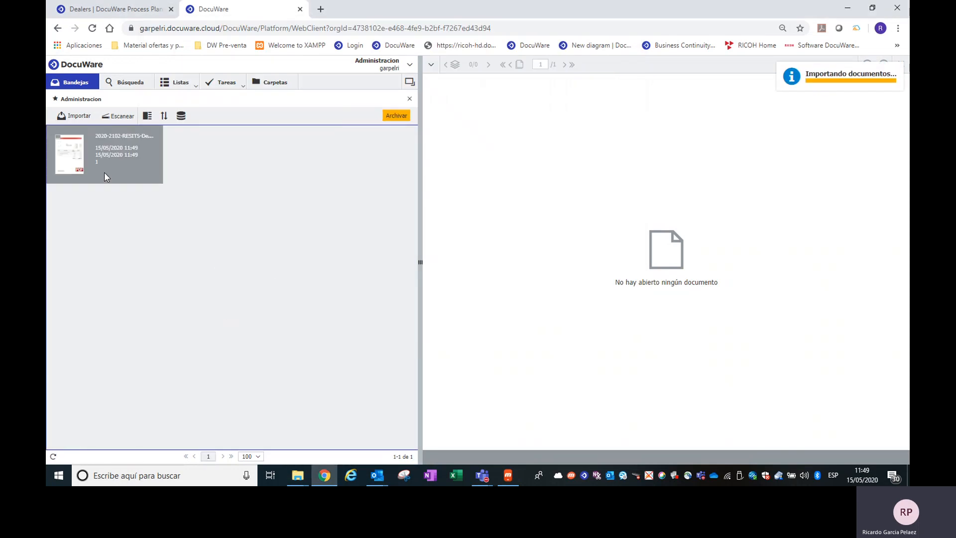
{"action": "left_click", "coordinate": [376, 476]}
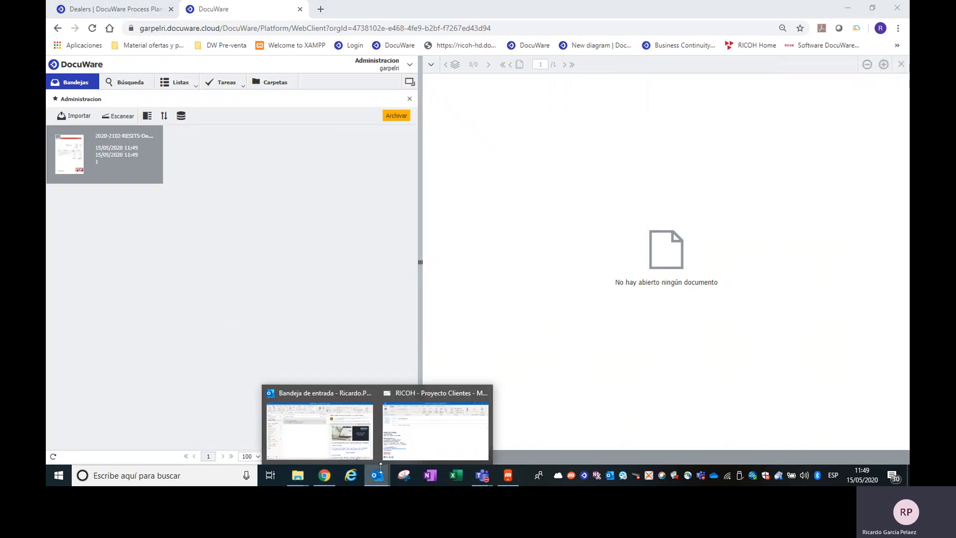
- Attach 2020-2102-RESITS-Demo CORREO.pdf from 00 Juego Facturas RICOH Neutras to the RICOH - Proyecto Clientes email
{"action": "left_click", "coordinate": [403, 439]}
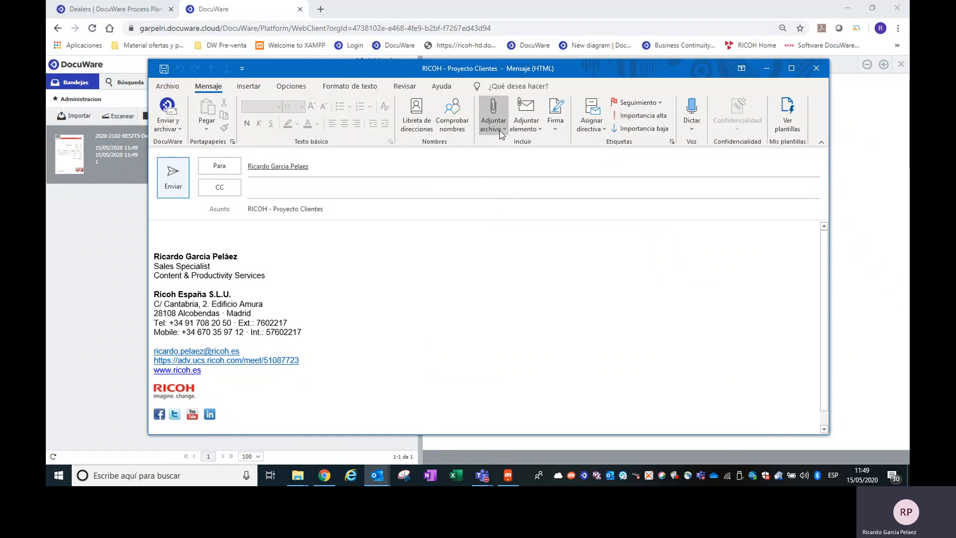
{"action": "left_click", "coordinate": [501, 131]}
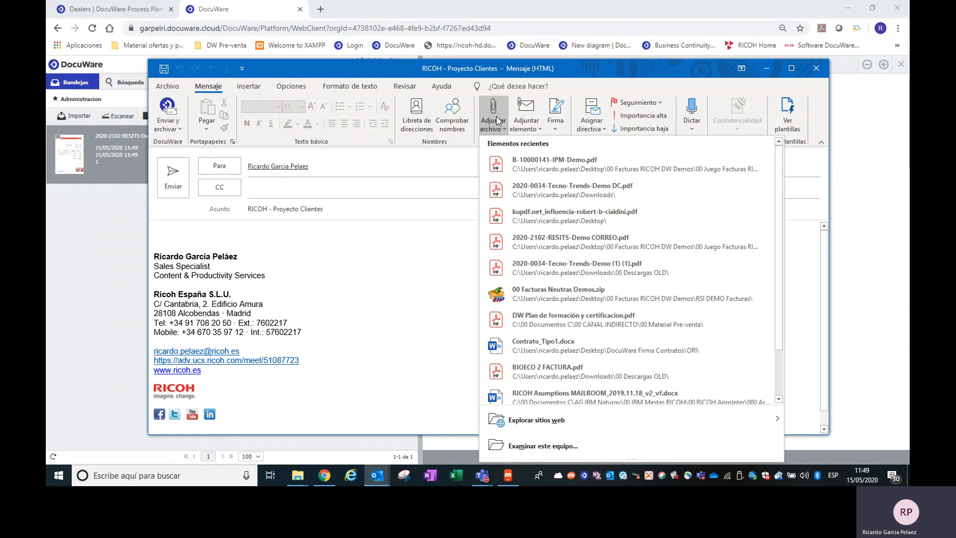
{"action": "left_click", "coordinate": [497, 121]}
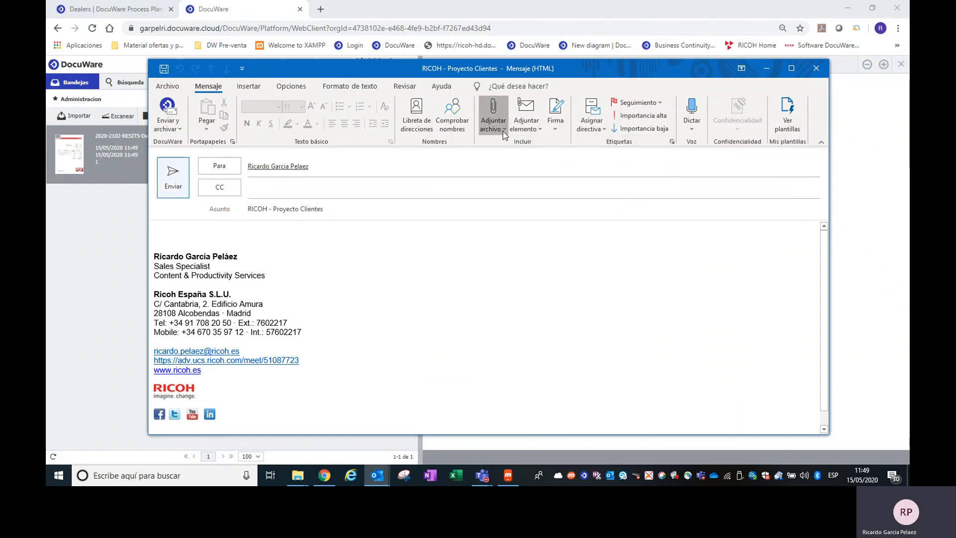
{"action": "left_click", "coordinate": [504, 132]}
{"action": "left_click", "coordinate": [523, 445]}
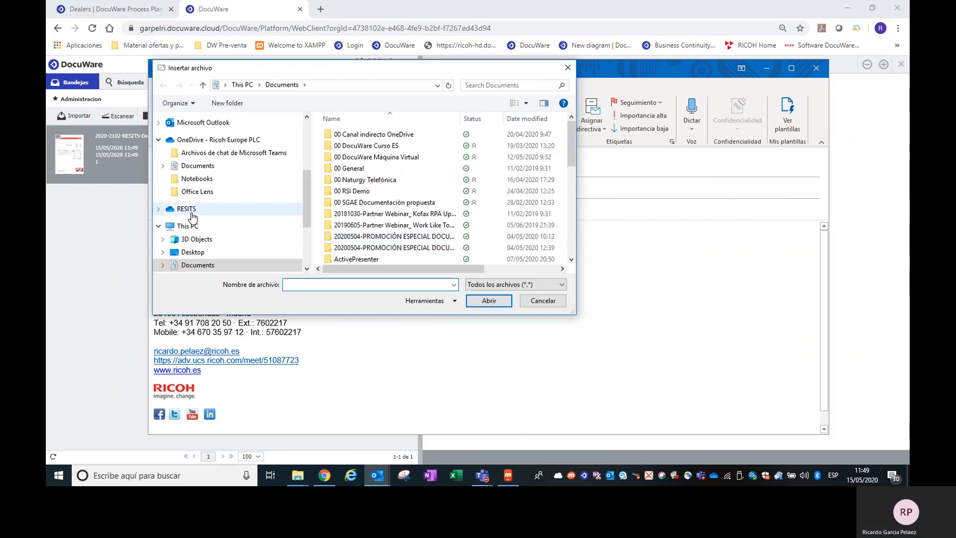
{"action": "left_click", "coordinate": [205, 252]}
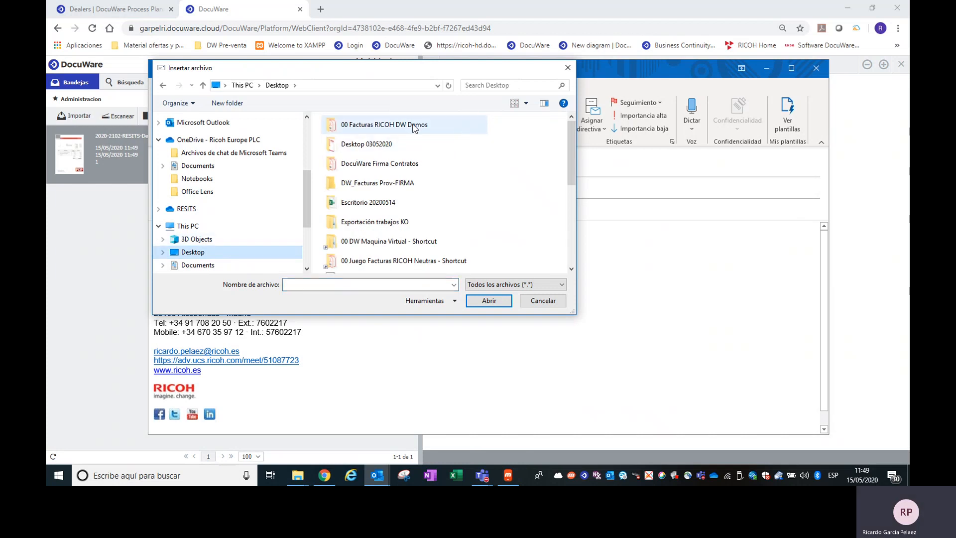
{"action": "double_click", "coordinate": [413, 128]}
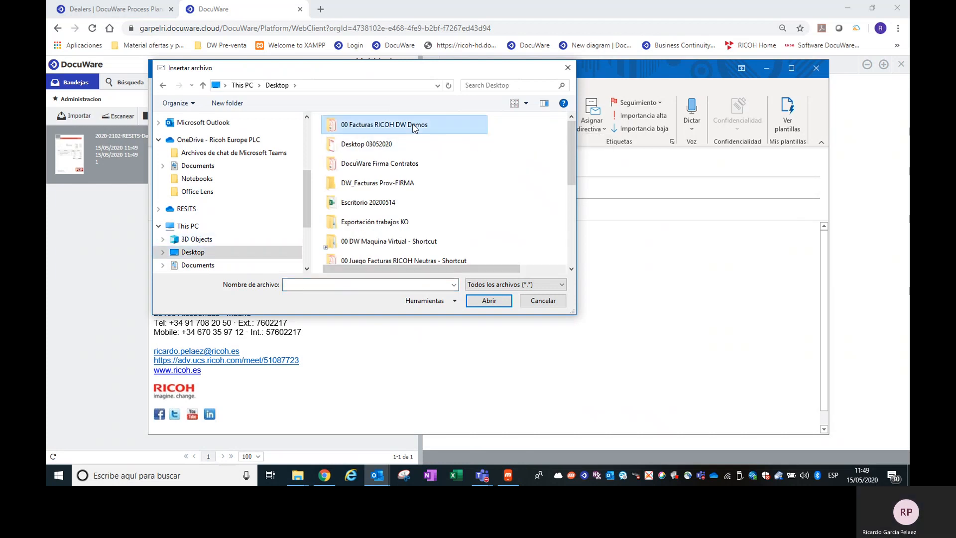
{"action": "double_click", "coordinate": [404, 138]}
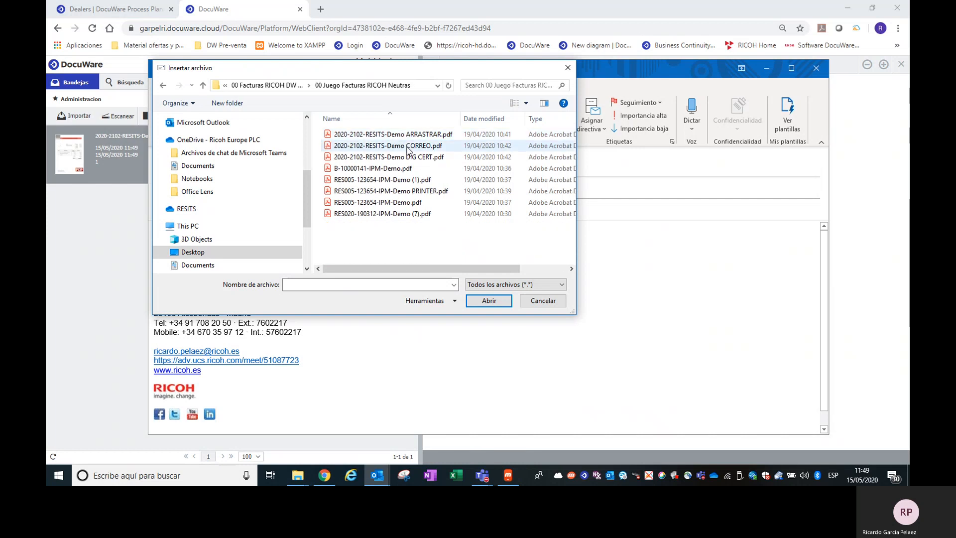
{"action": "left_click", "coordinate": [409, 147]}
{"action": "left_click", "coordinate": [485, 301]}
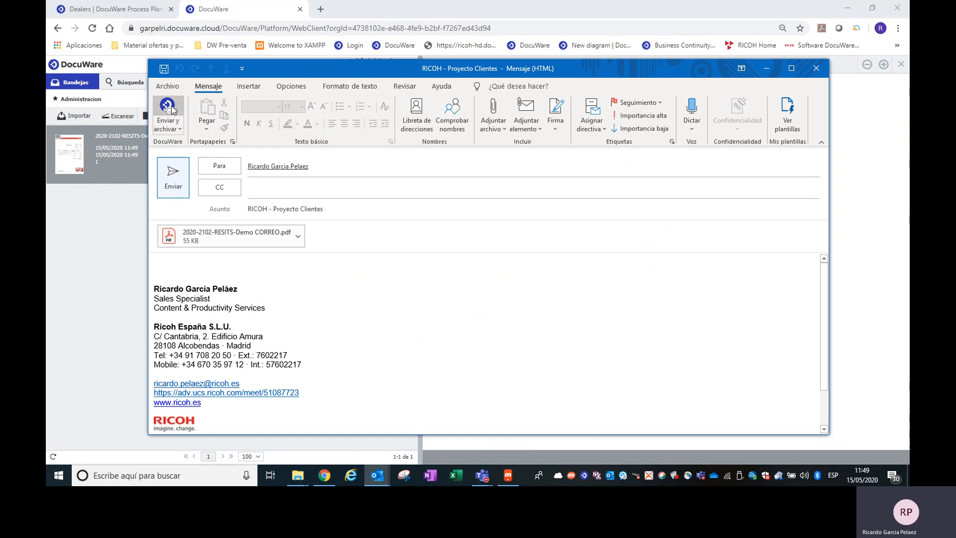
- Send the RICOH - Proyecto Clientes email with Enviar y archivar to archive it into DocuWare
{"action": "left_click", "coordinate": [169, 107]}
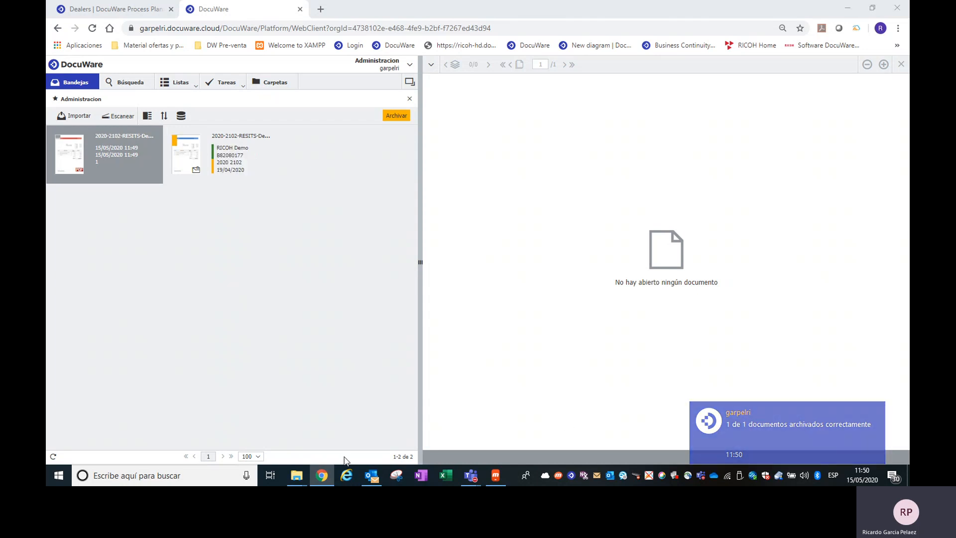
{"action": "left_click", "coordinate": [372, 475]}
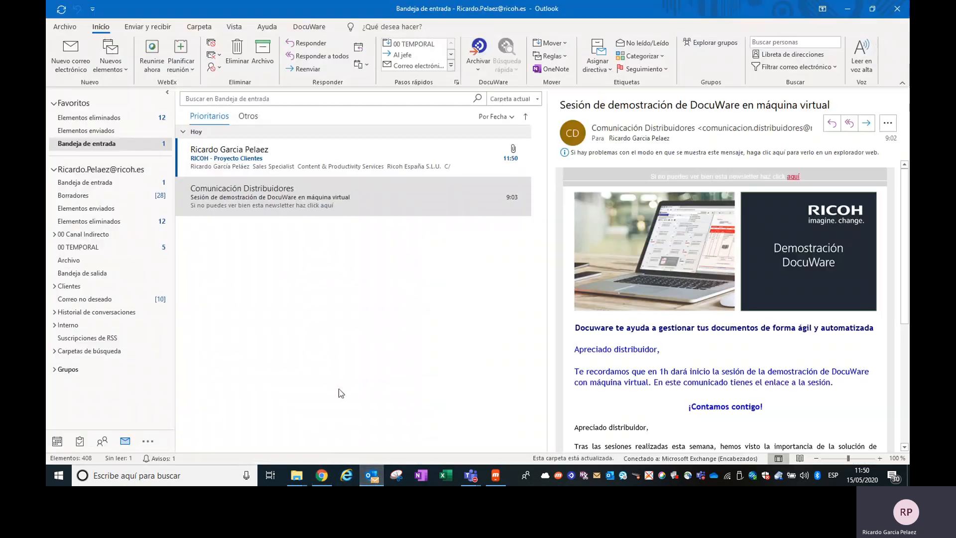
{"action": "left_click", "coordinate": [88, 130]}
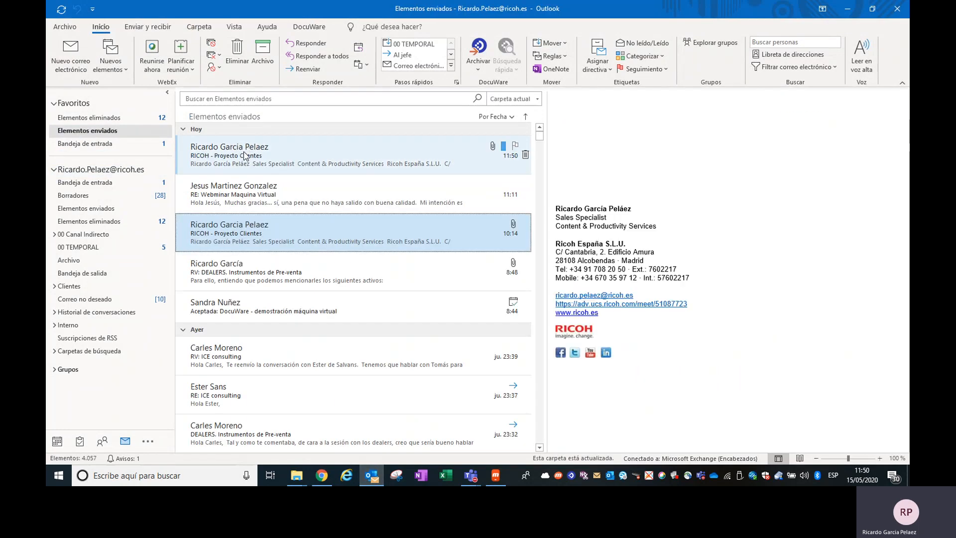
{"action": "double_click", "coordinate": [247, 147]}
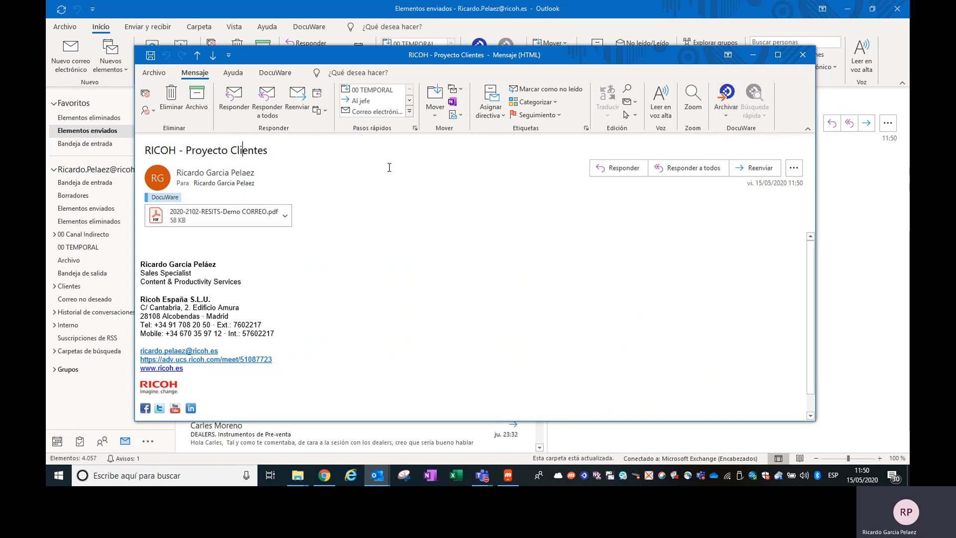
{"action": "left_click", "coordinate": [803, 55]}
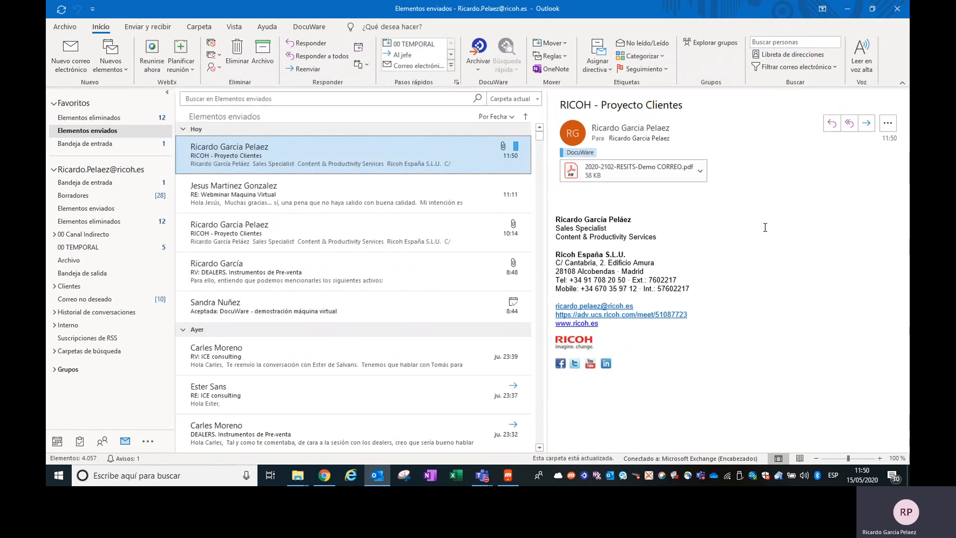
{"action": "left_click", "coordinate": [847, 8]}
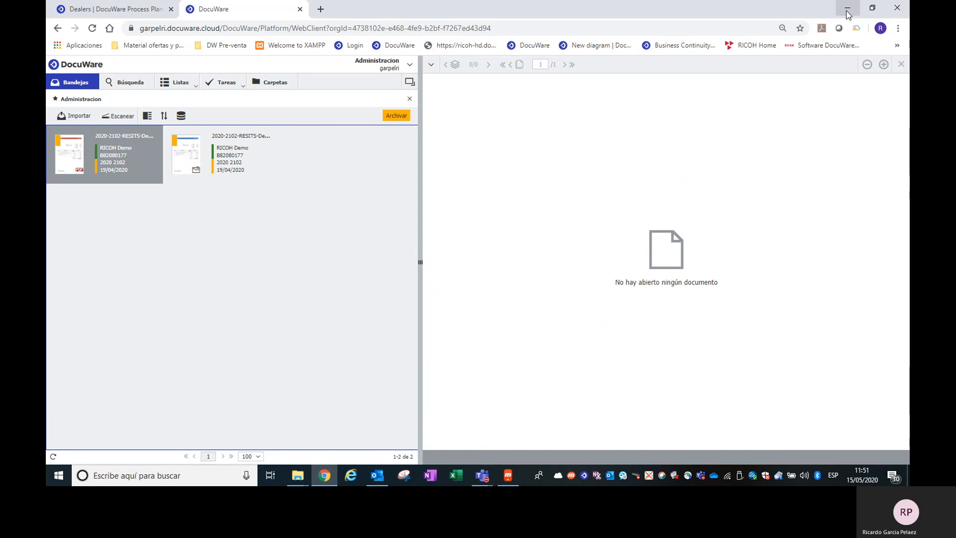
- Copy 2020-2102-RESITS-Demo DIG CERT.pdf into the DW_Facturas Prov-FIRMA folder, then return to DocuWare
{"action": "left_click", "coordinate": [848, 8]}
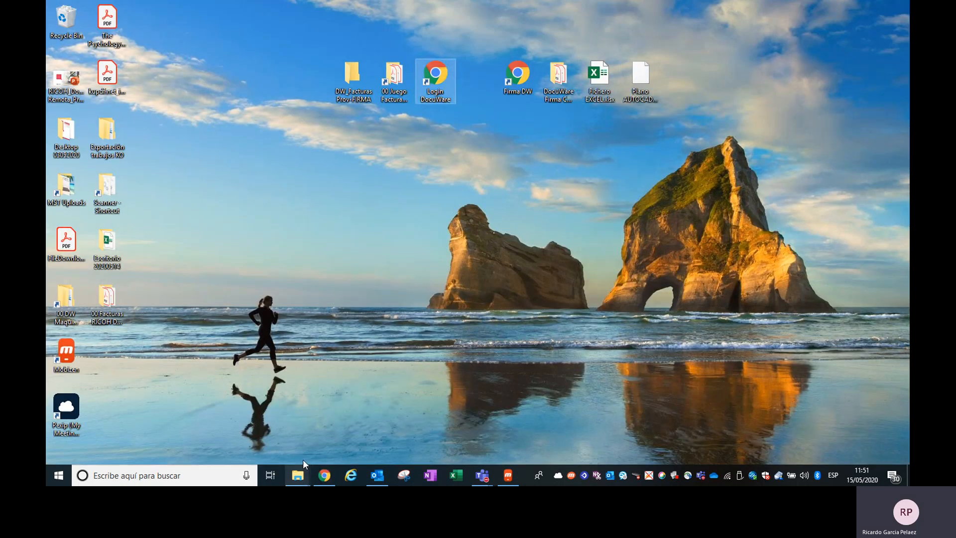
{"action": "double_click", "coordinate": [395, 75]}
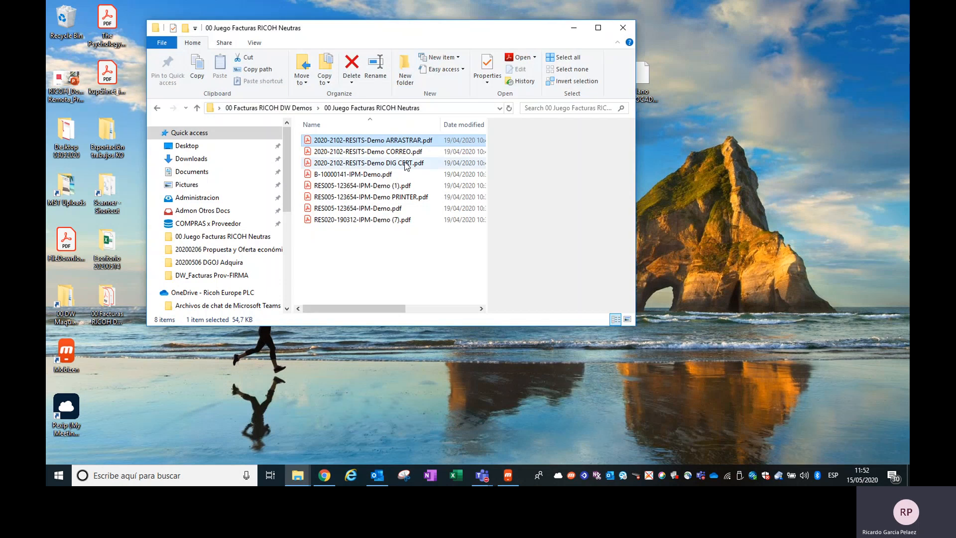
{"action": "left_click", "coordinate": [367, 164]}
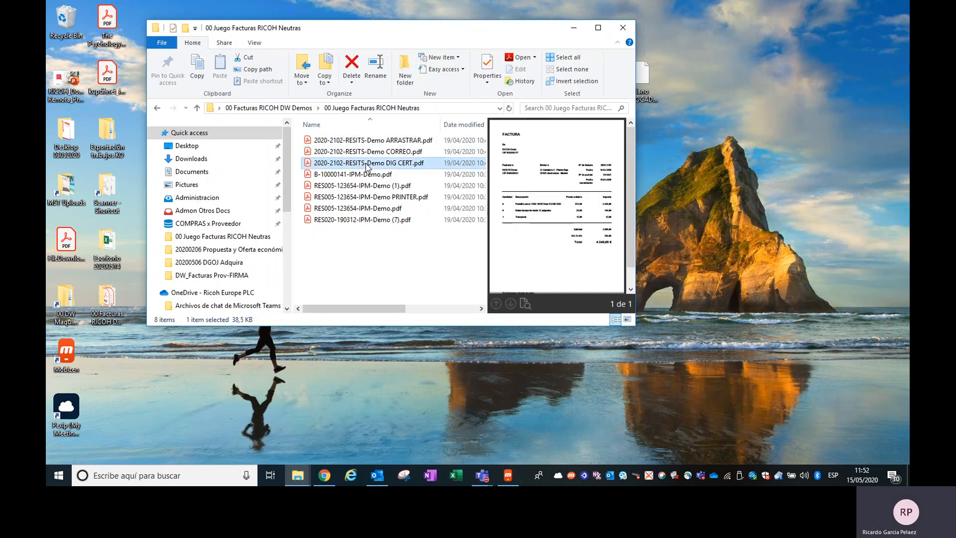
{"action": "right_click", "coordinate": [373, 164]}
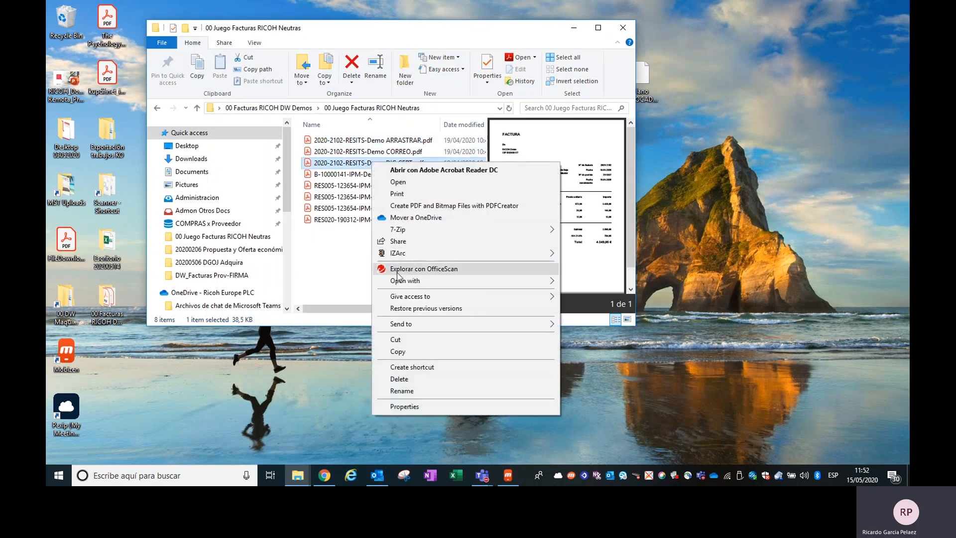
{"action": "left_click", "coordinate": [406, 352]}
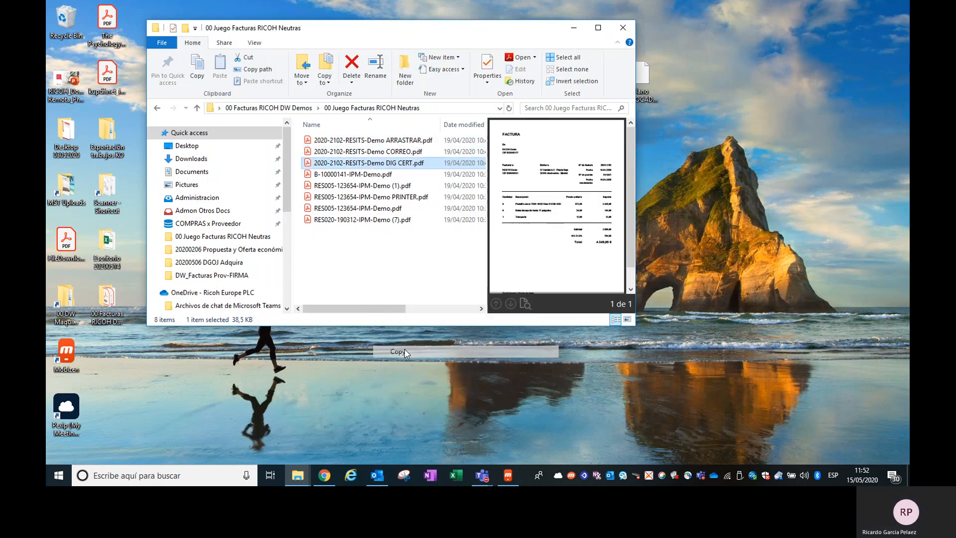
{"action": "left_click", "coordinate": [574, 28]}
{"action": "double_click", "coordinate": [368, 85]}
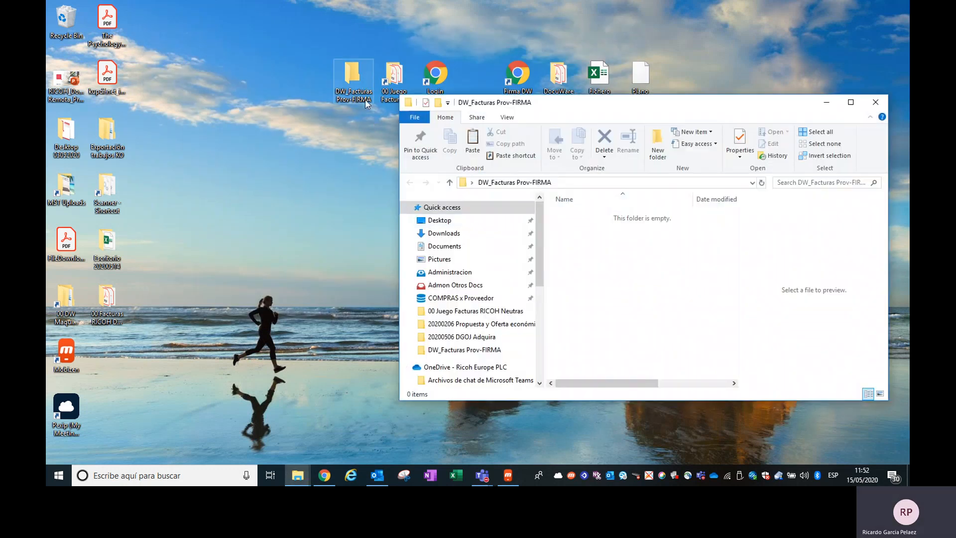
{"action": "key", "text": "ctrl+v"}
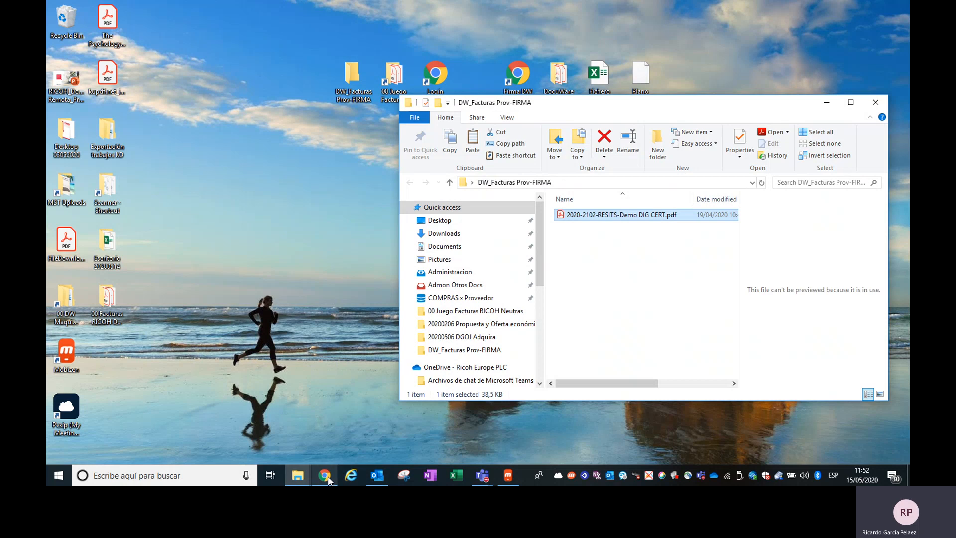
{"action": "mouse_move", "coordinate": [327, 480]}
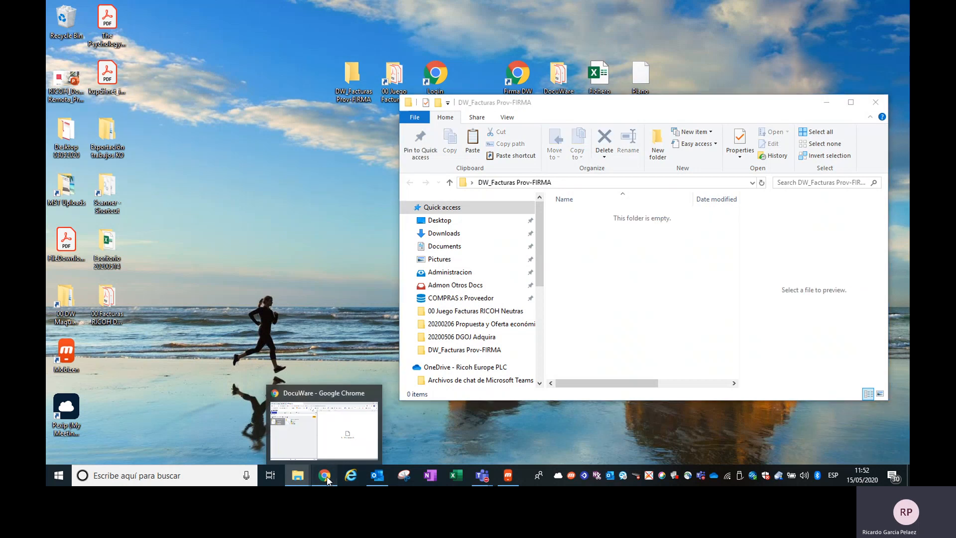
{"action": "left_click", "coordinate": [327, 478]}
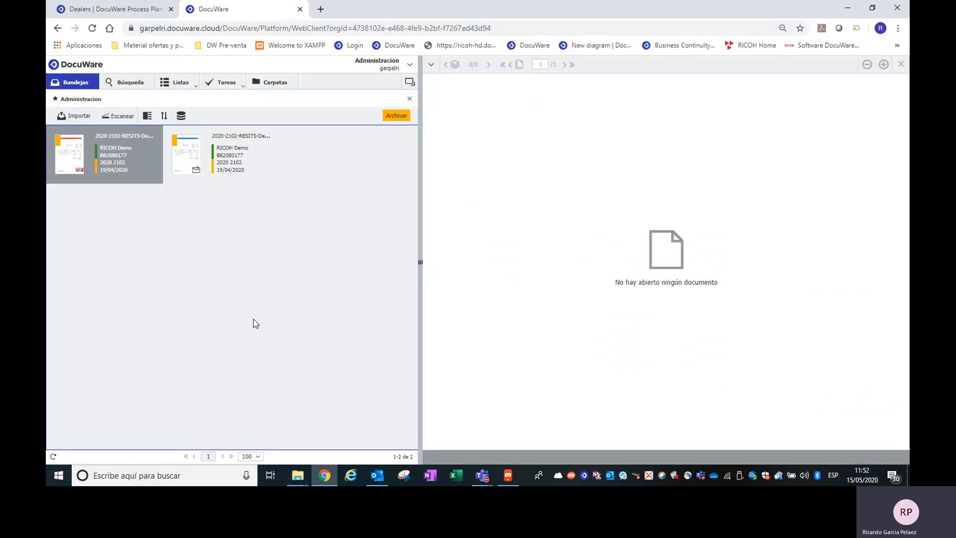
- Refresh the tray, dismiss the mail notification, and check the DIG CERT card's index data (RICOH Demo, 2020 2102, 19/04/2020)
{"action": "left_click", "coordinate": [53, 456]}
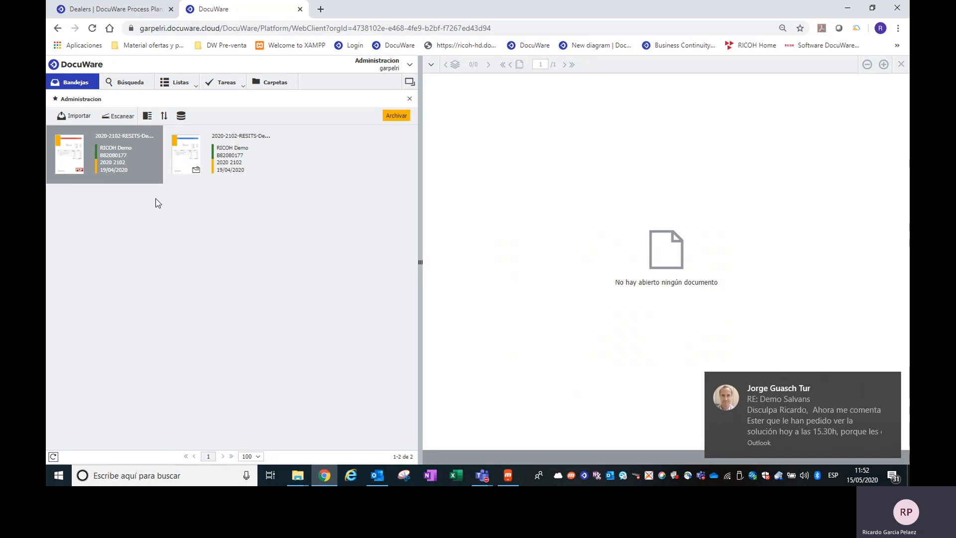
{"action": "left_click", "coordinate": [888, 383]}
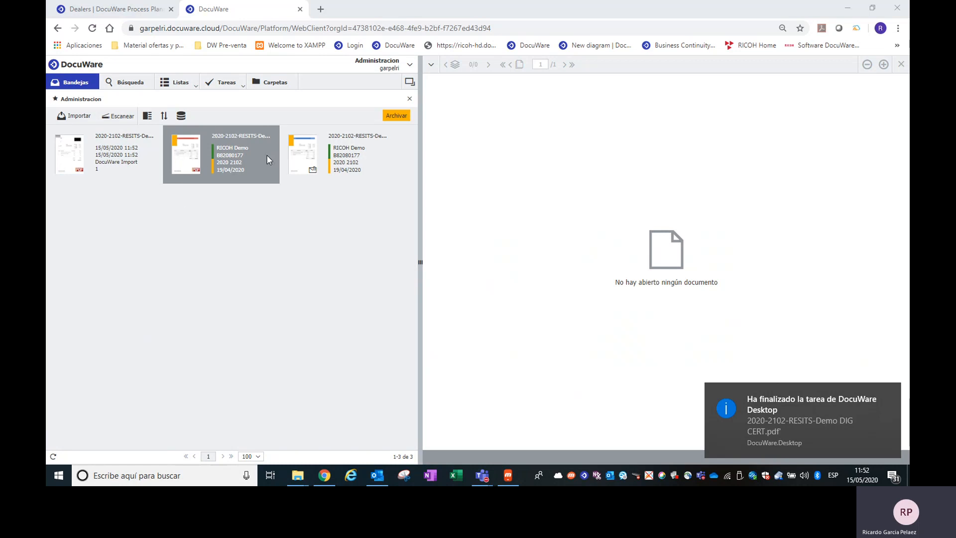
{"action": "mouse_move", "coordinate": [223, 158]}
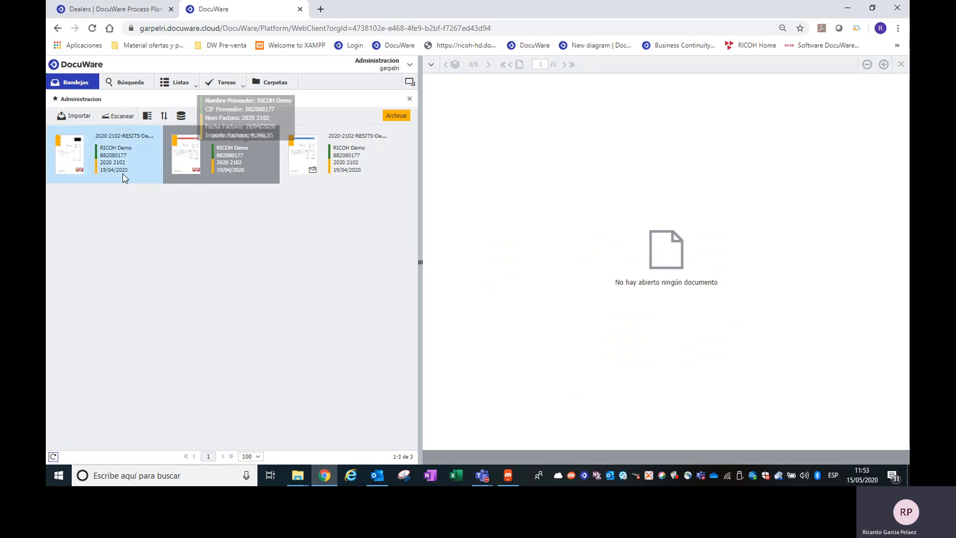
- Download the first tray document in its original format
{"action": "left_click", "coordinate": [79, 173]}
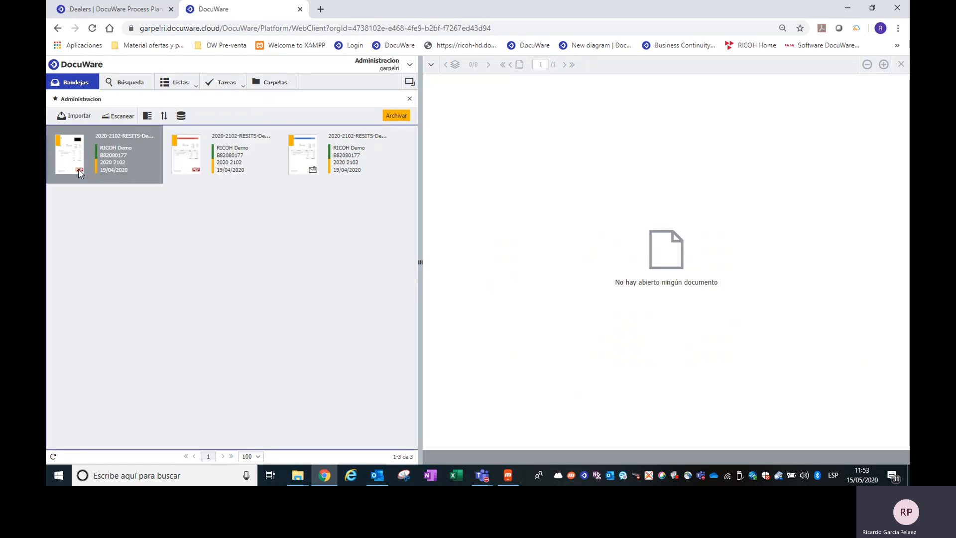
{"action": "right_click", "coordinate": [80, 172]}
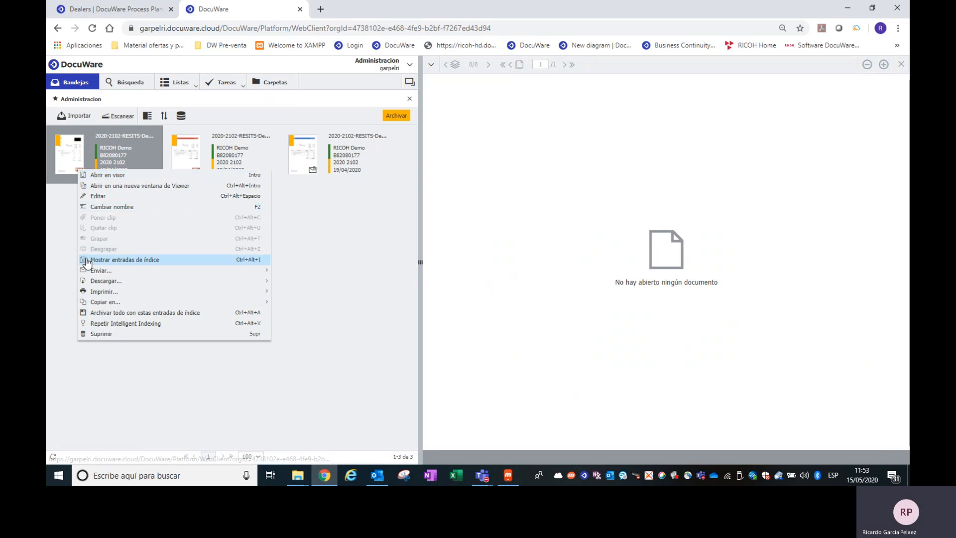
{"action": "mouse_move", "coordinate": [99, 288]}
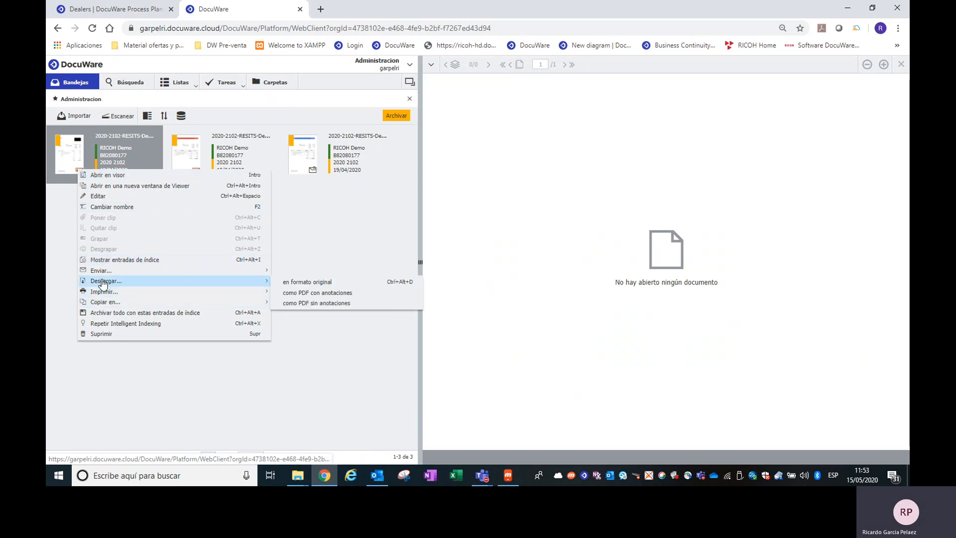
{"action": "left_click", "coordinate": [288, 283]}
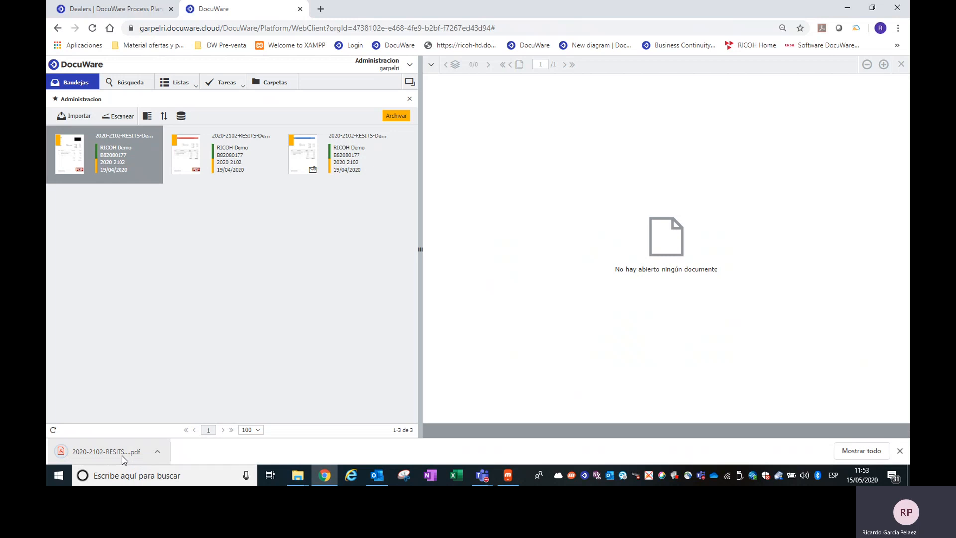
- Show the downloaded PDF in its folder, then select the third (email) invoice in the tray
{"action": "right_click", "coordinate": [125, 457]}
{"action": "left_click", "coordinate": [161, 426]}
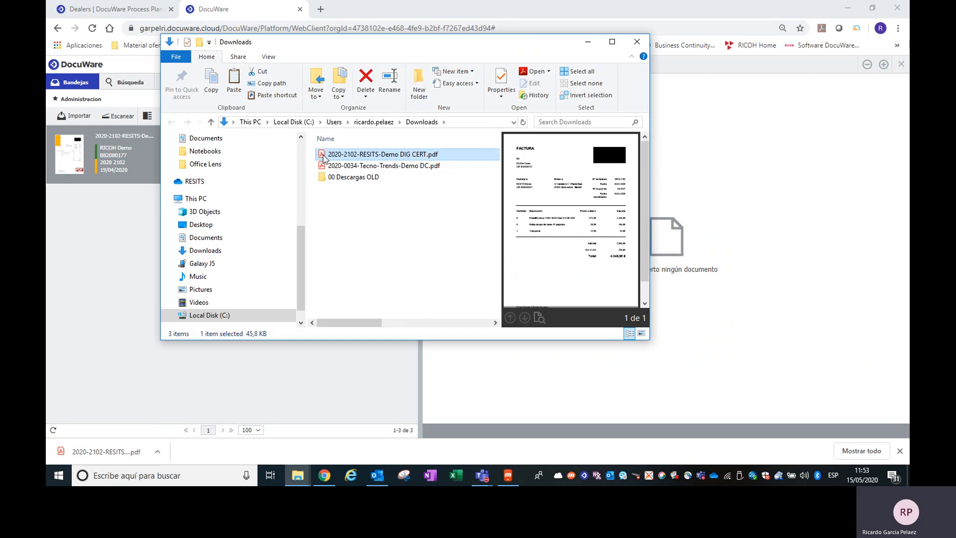
{"action": "left_click", "coordinate": [107, 254]}
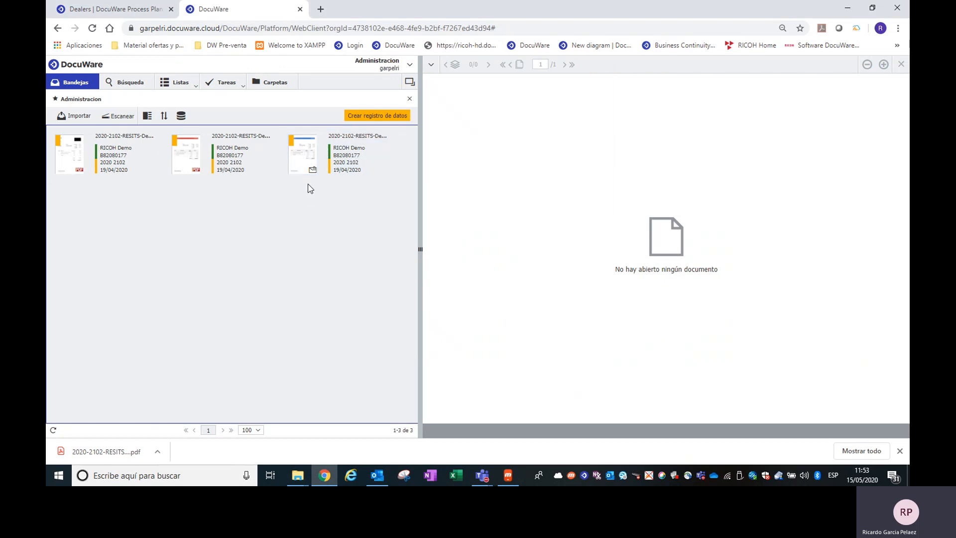
{"action": "left_click", "coordinate": [317, 164]}
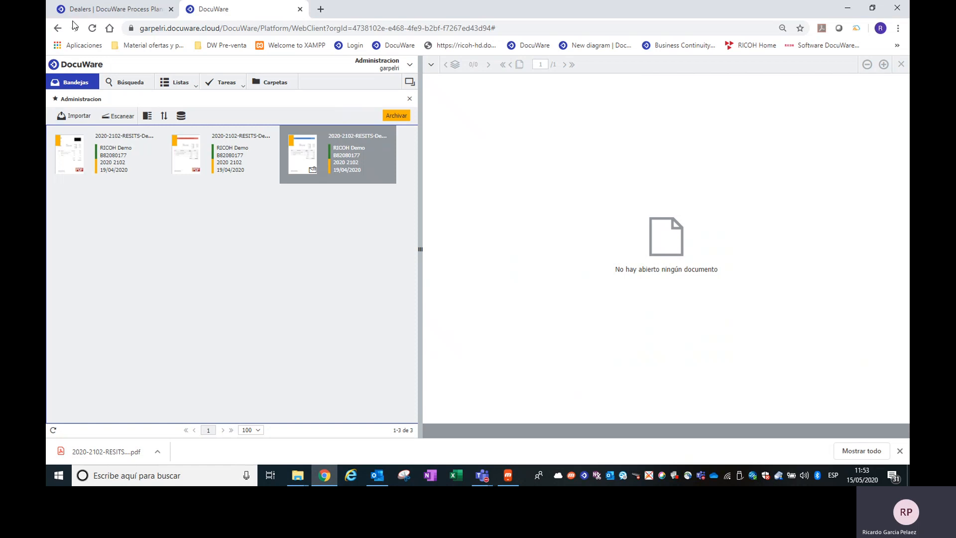
{"action": "left_click", "coordinate": [100, 9]}
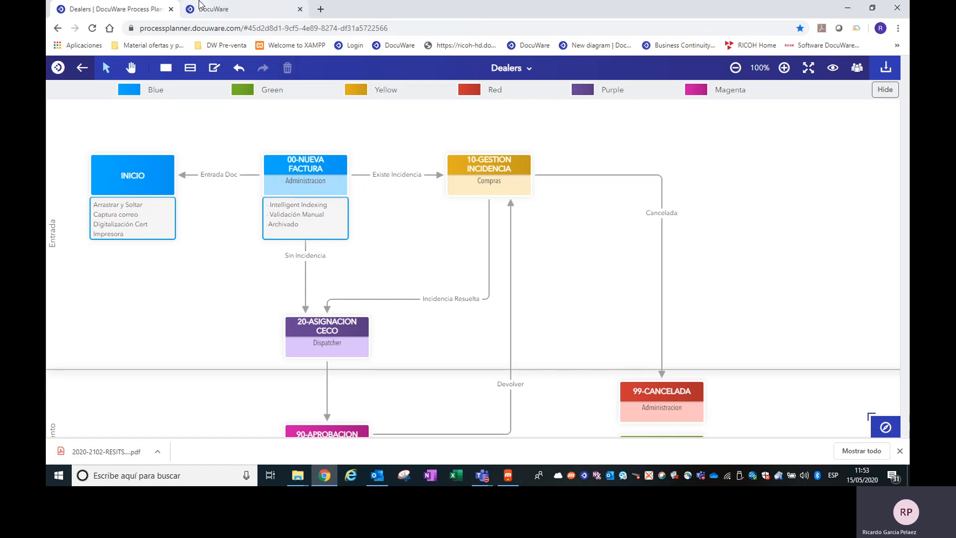
{"action": "left_click", "coordinate": [210, 13]}
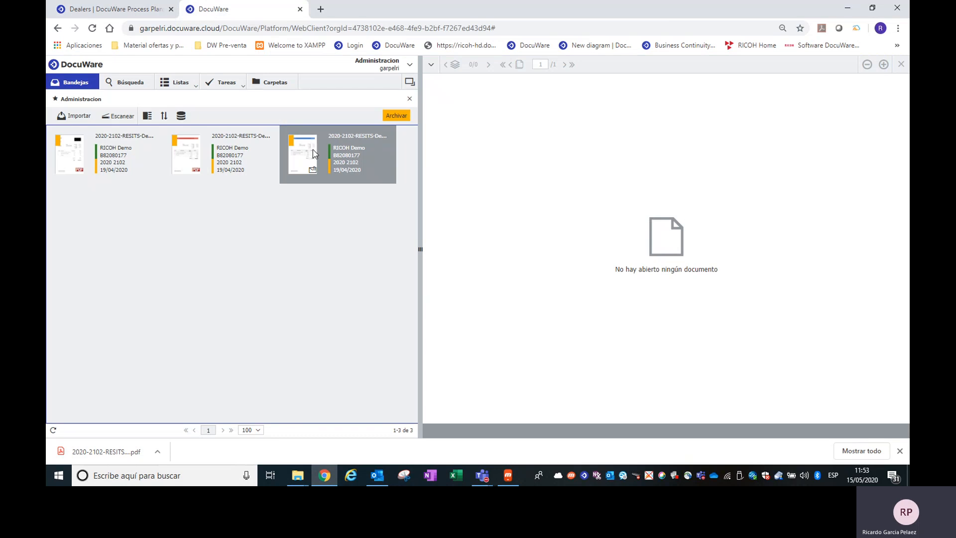
- Start archiving into COMPRAS, check CIF and invoice number, and set invoice date 19.04.2020
{"action": "left_click", "coordinate": [406, 120]}
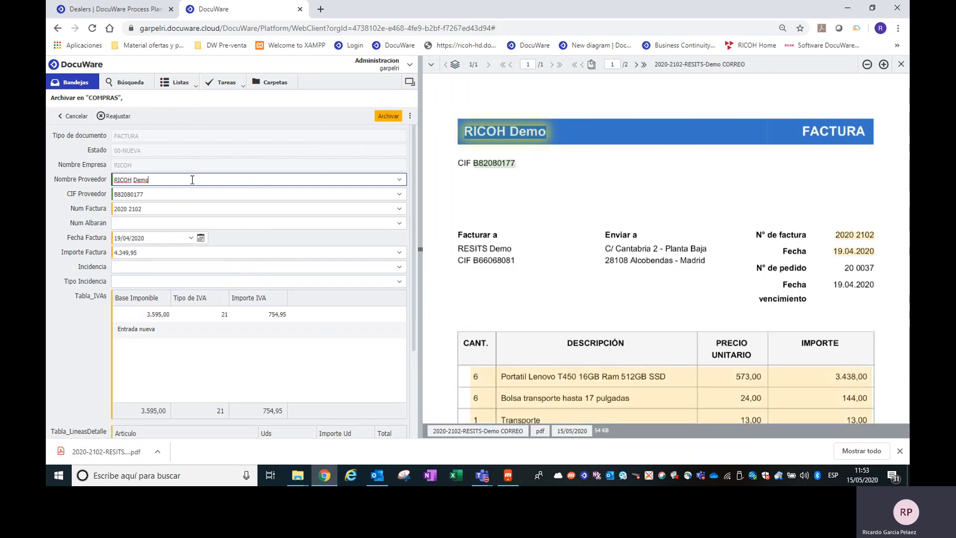
{"action": "left_click", "coordinate": [183, 193]}
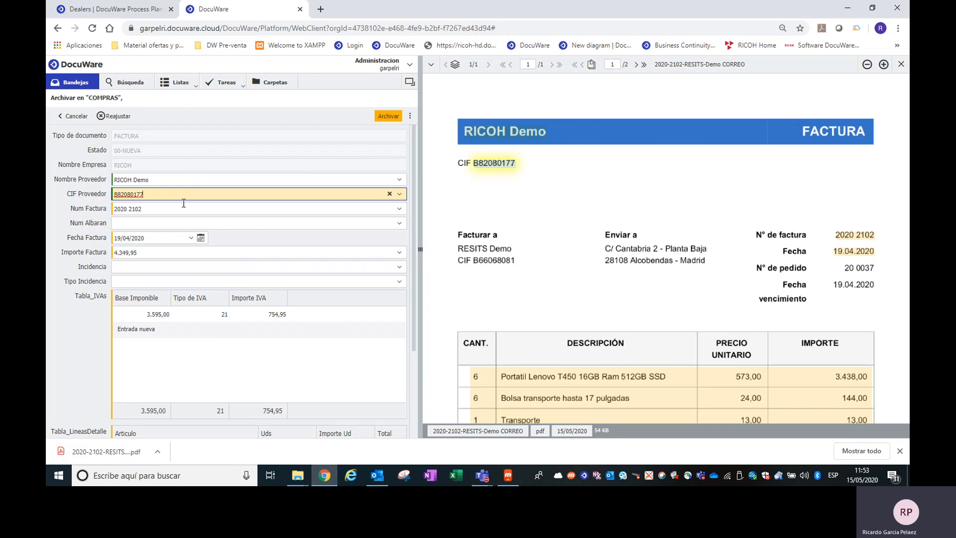
{"action": "left_click", "coordinate": [180, 208]}
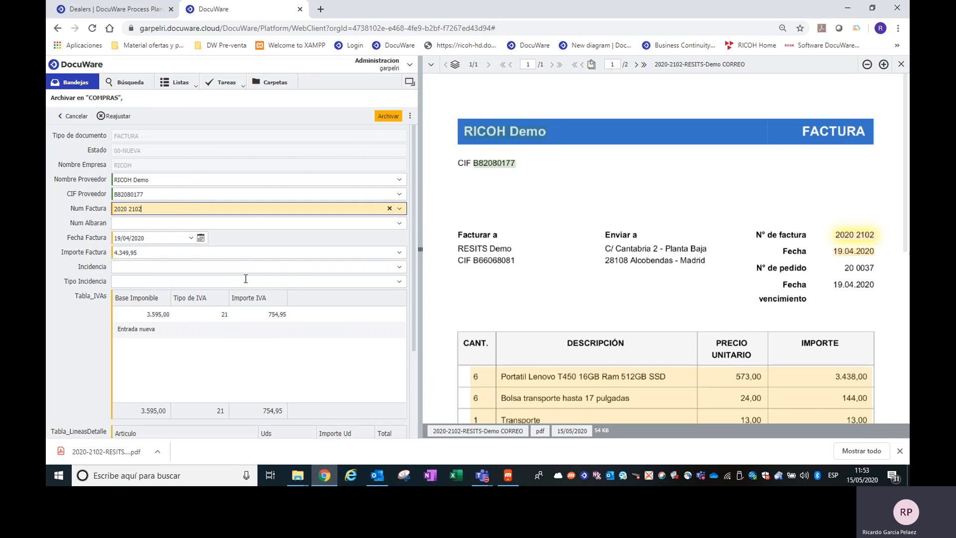
{"action": "left_click", "coordinate": [165, 239]}
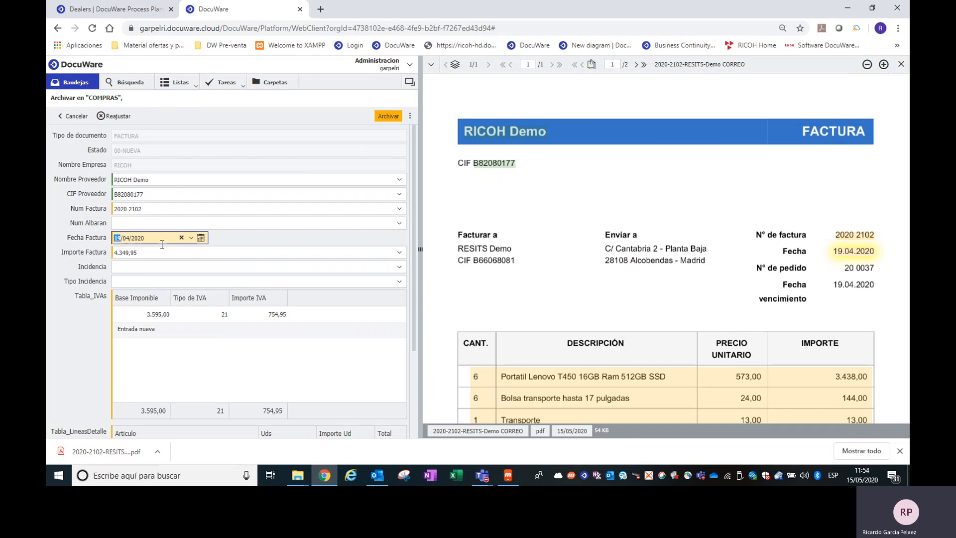
{"action": "left_click", "coordinate": [156, 253]}
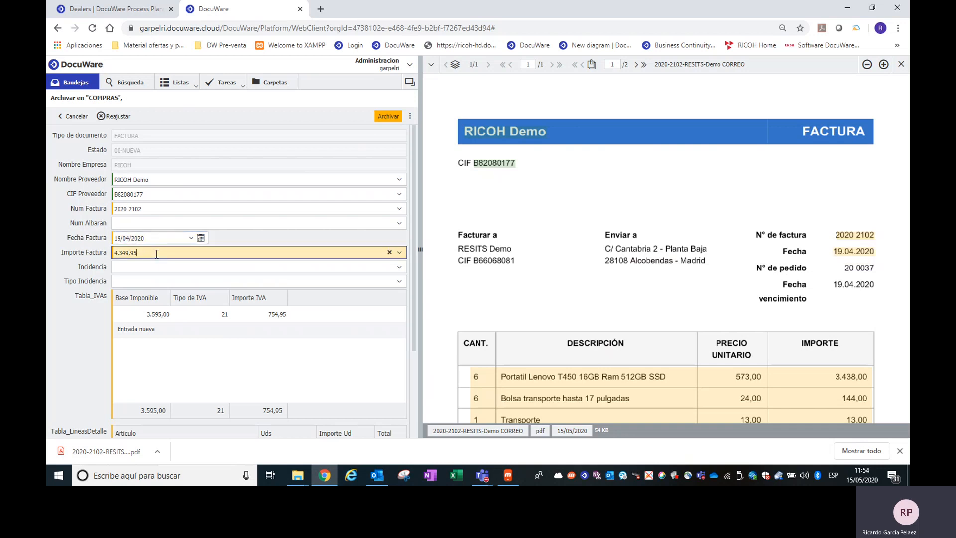
{"action": "left_click", "coordinate": [158, 240]}
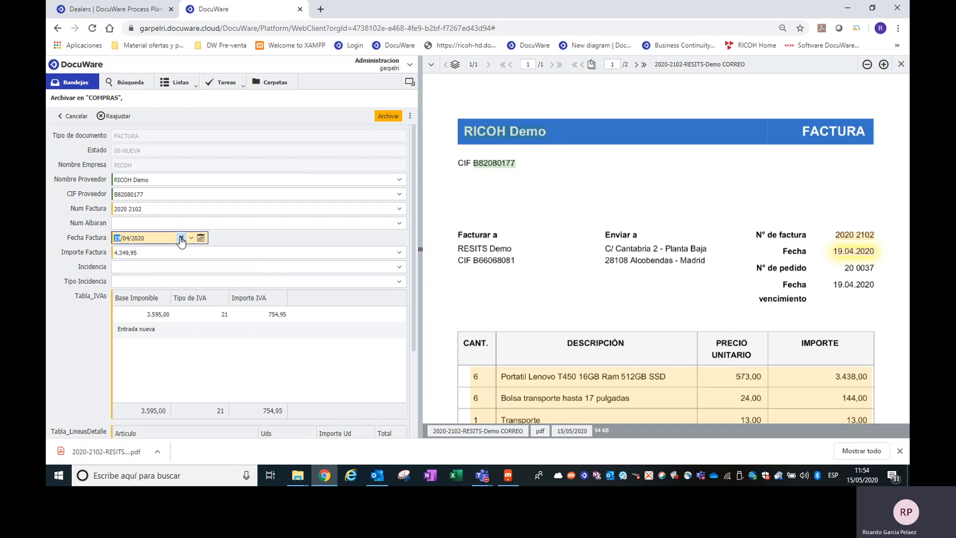
{"action": "left_click", "coordinate": [180, 239]}
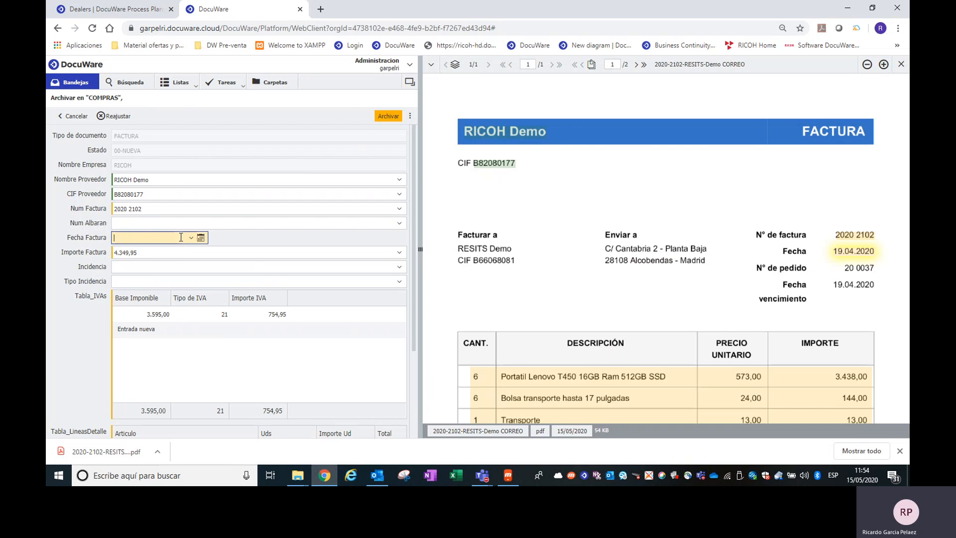
{"action": "left_click", "coordinate": [846, 285]}
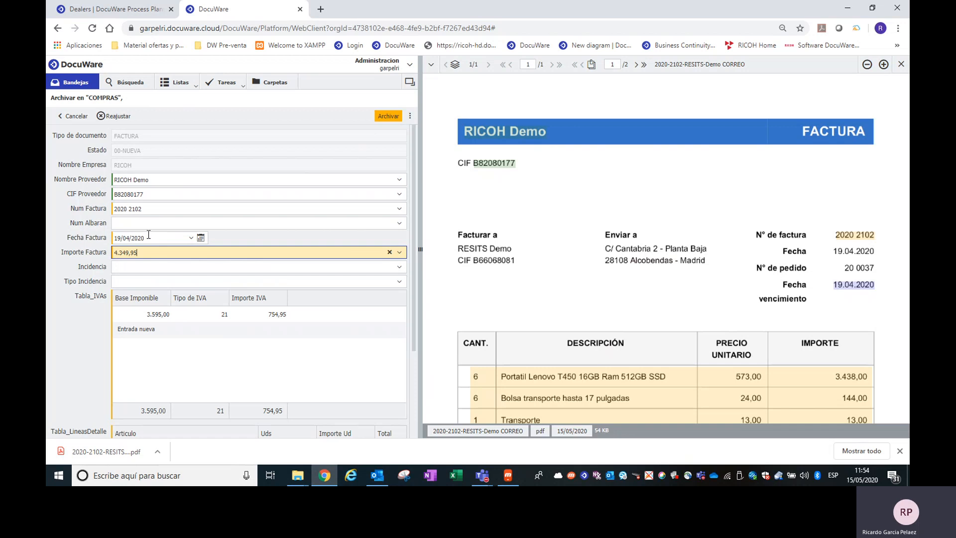
- Set Incidencia to SI and archive the invoice into COMPRAS
{"action": "left_click", "coordinate": [180, 267]}
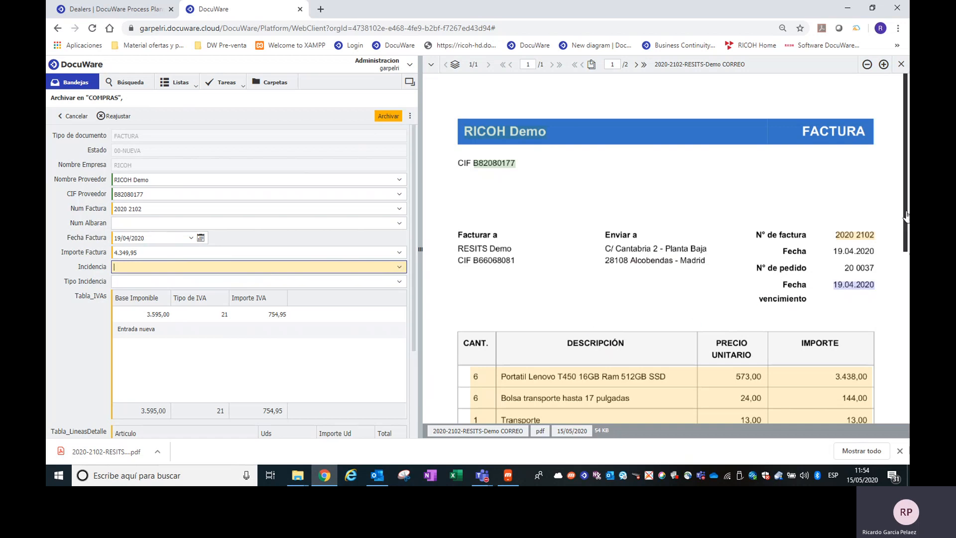
{"action": "scroll", "coordinate": [905, 255], "scroll_direction": "down", "scroll_amount": 1}
{"action": "scroll", "coordinate": [906, 257], "scroll_direction": "down", "scroll_amount": 2}
{"action": "scroll", "coordinate": [905, 257], "scroll_direction": "up", "scroll_amount": 1}
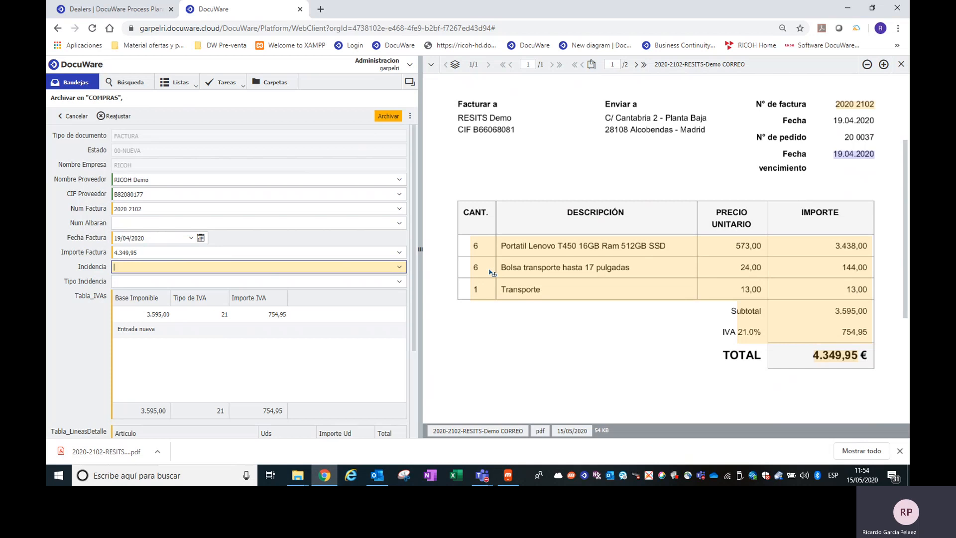
{"action": "left_click", "coordinate": [399, 269]}
{"action": "left_click", "coordinate": [341, 282]}
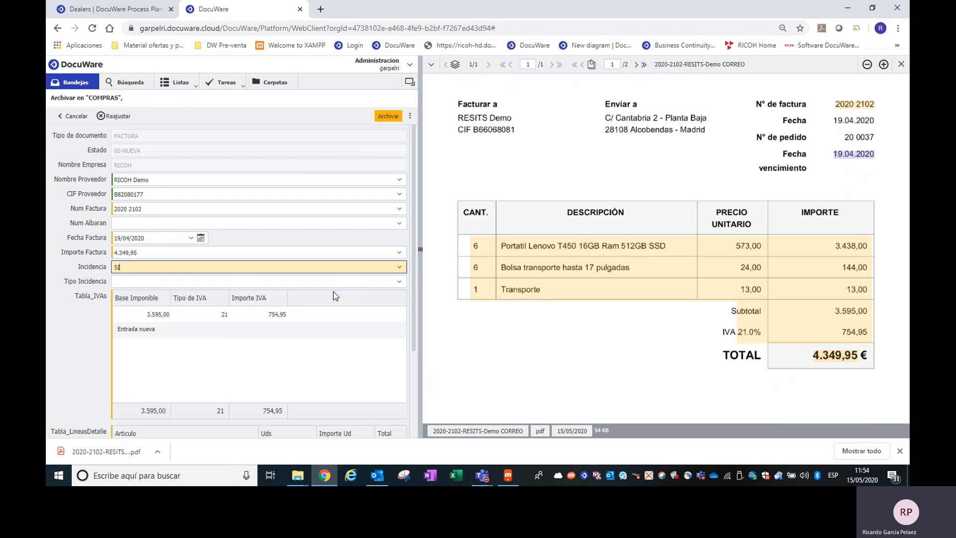
{"action": "left_click", "coordinate": [386, 117]}
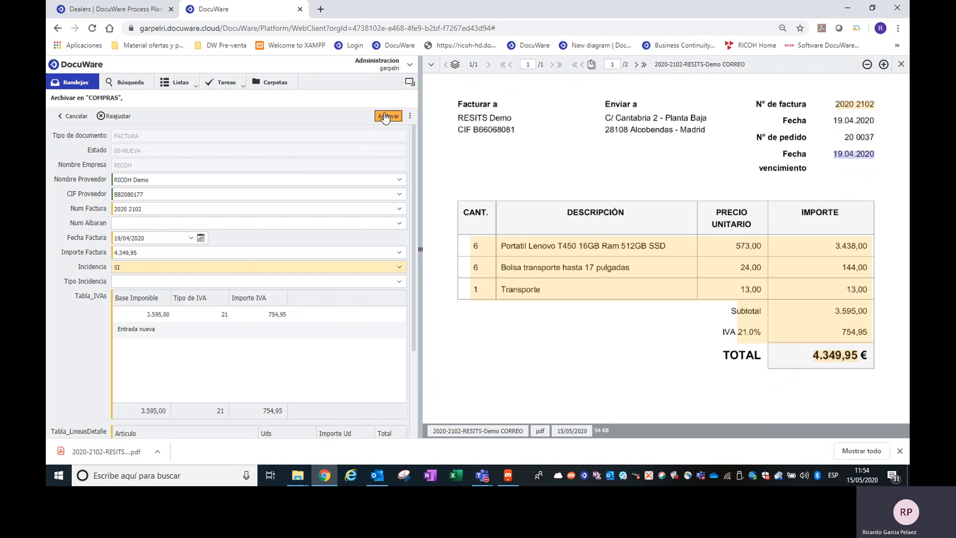
- Select the second remaining tray invoice and set Incidencia to NO on its archive form
{"action": "left_click", "coordinate": [195, 90]}
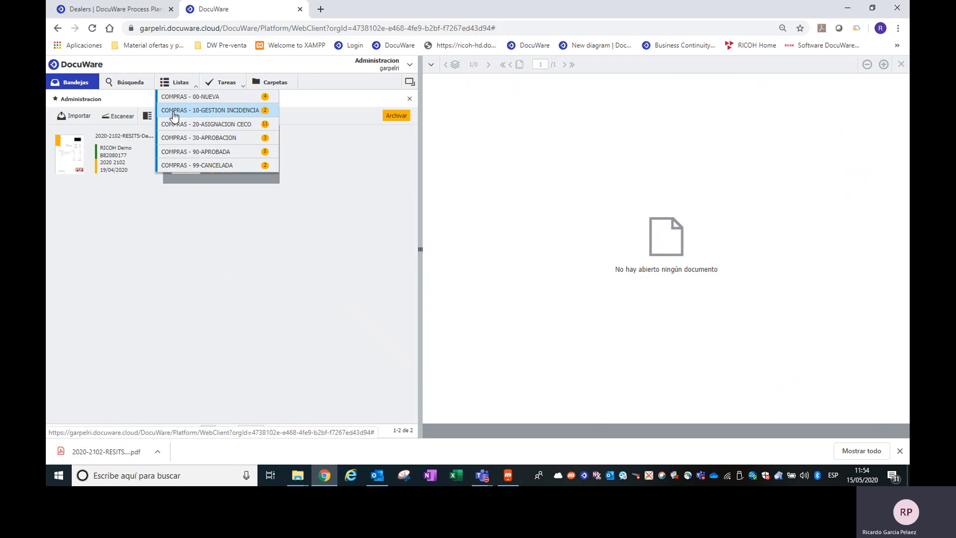
{"action": "left_click", "coordinate": [215, 111]}
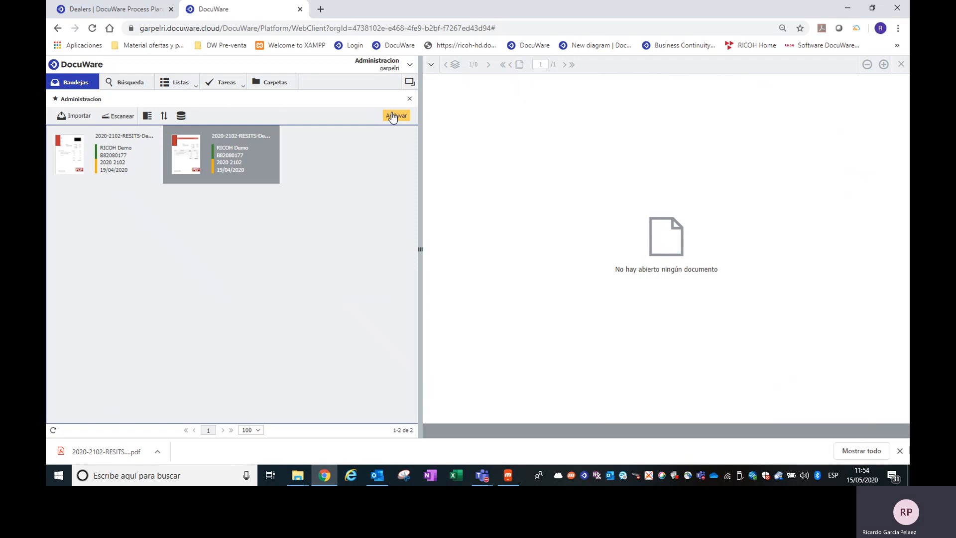
{"action": "left_click", "coordinate": [396, 115]}
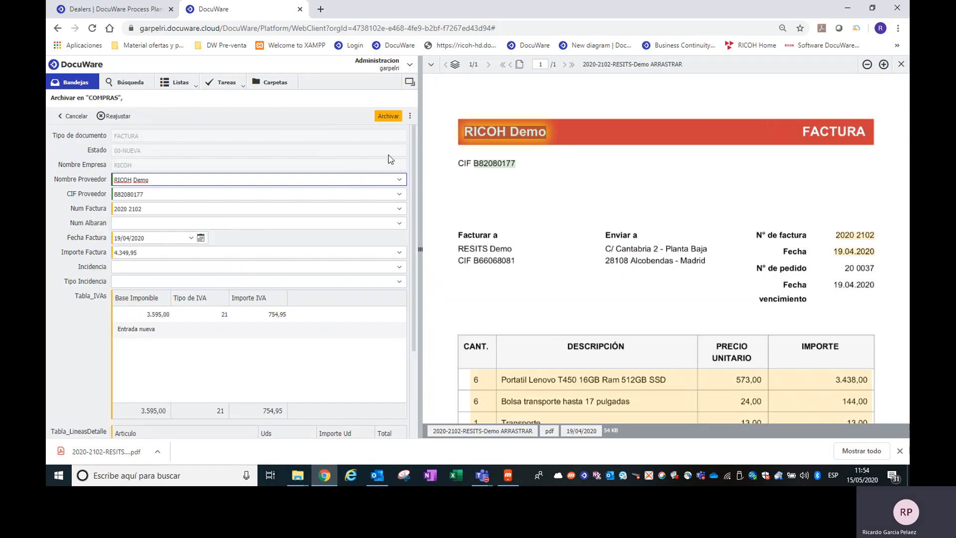
{"action": "left_click", "coordinate": [399, 268]}
{"action": "left_click", "coordinate": [350, 281]}
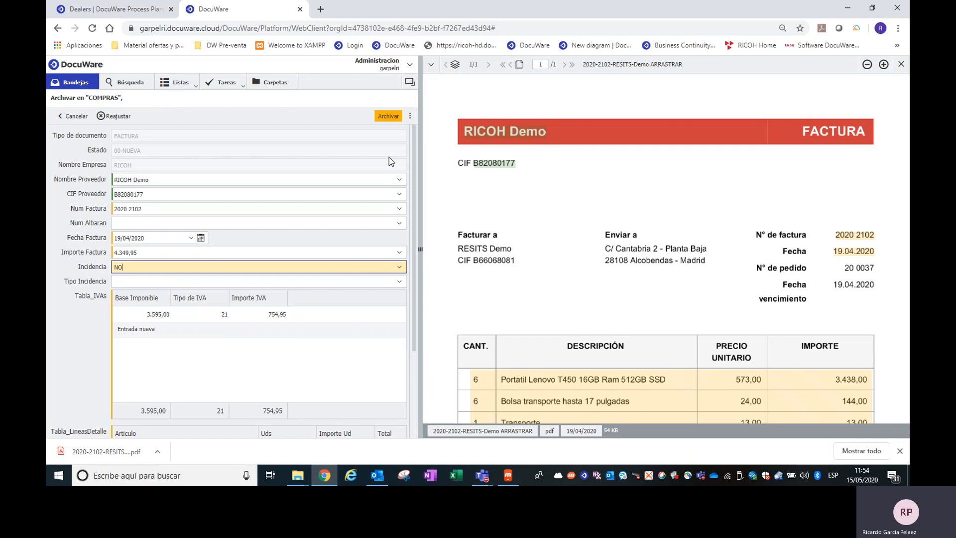
- Archive it into COMPRAS, then select the 20-ASIGNACION CECO step in the Dealers diagram
{"action": "left_click", "coordinate": [386, 121]}
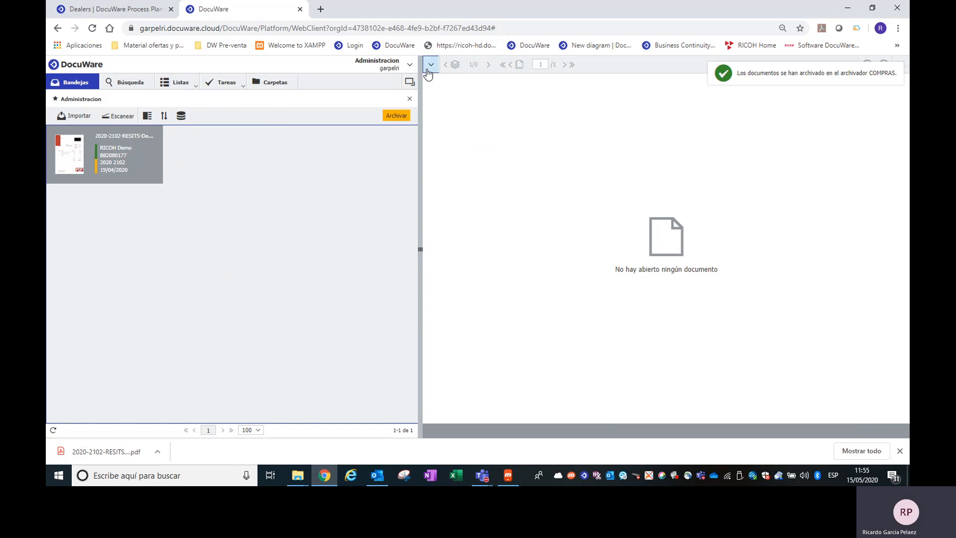
{"action": "left_click", "coordinate": [116, 8]}
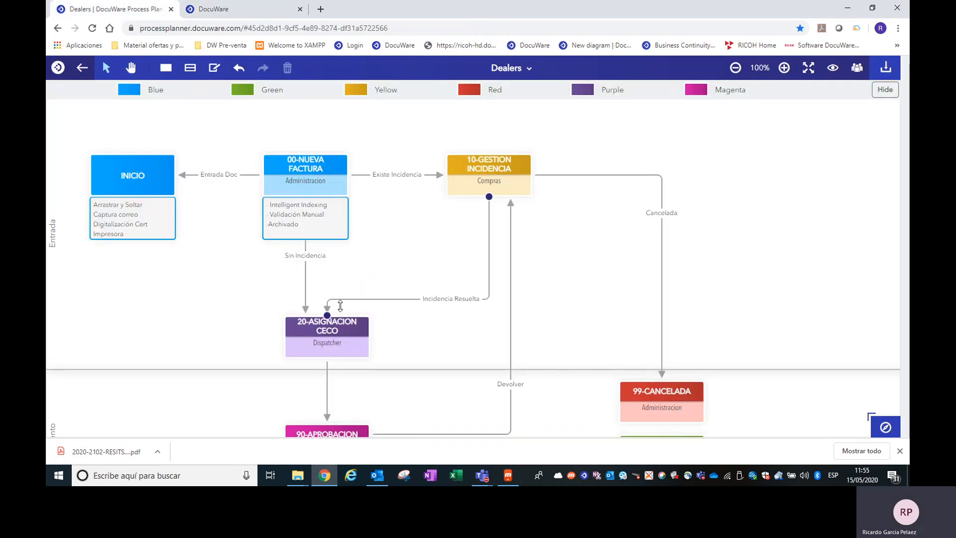
{"action": "left_click", "coordinate": [319, 344]}
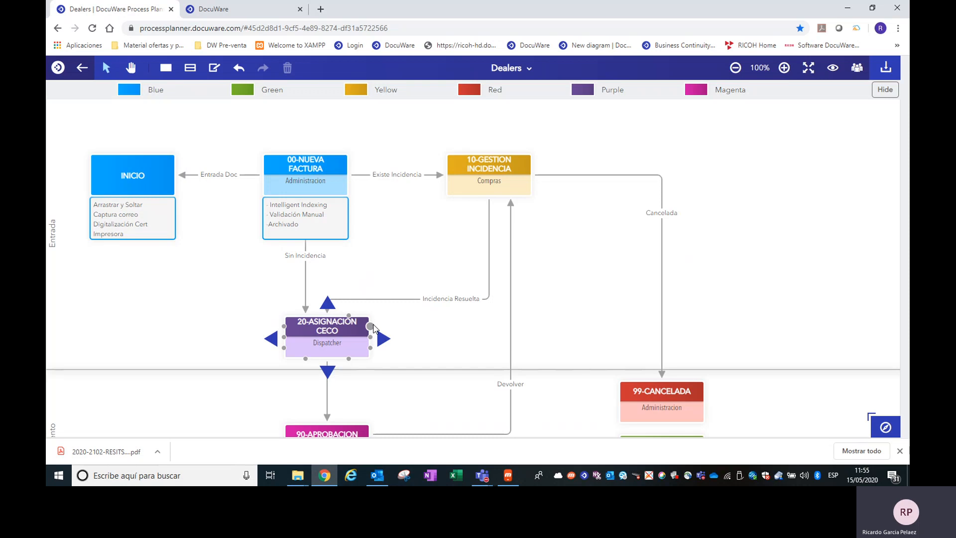
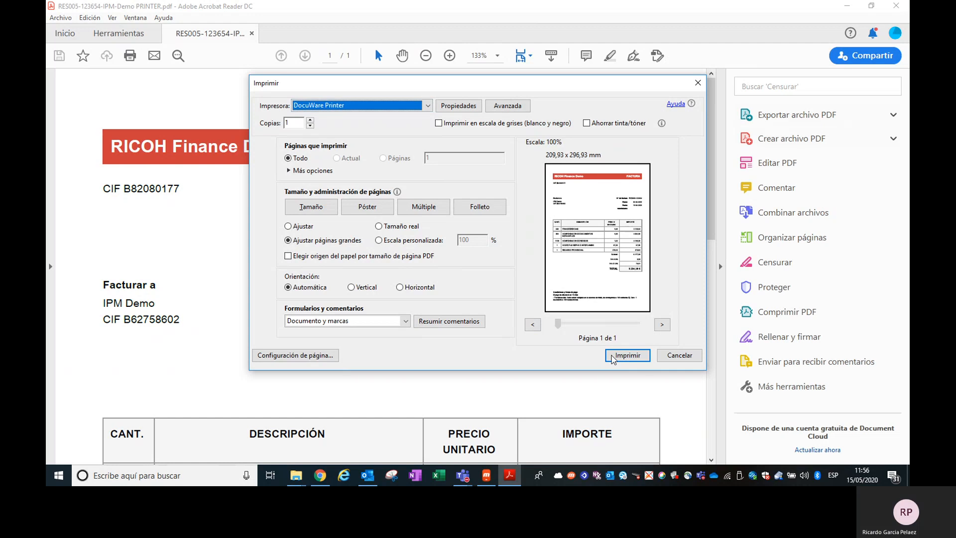
- Print the invoice to the DocuWare Printer and return to the DocuWare web client
{"action": "left_click", "coordinate": [625, 356]}
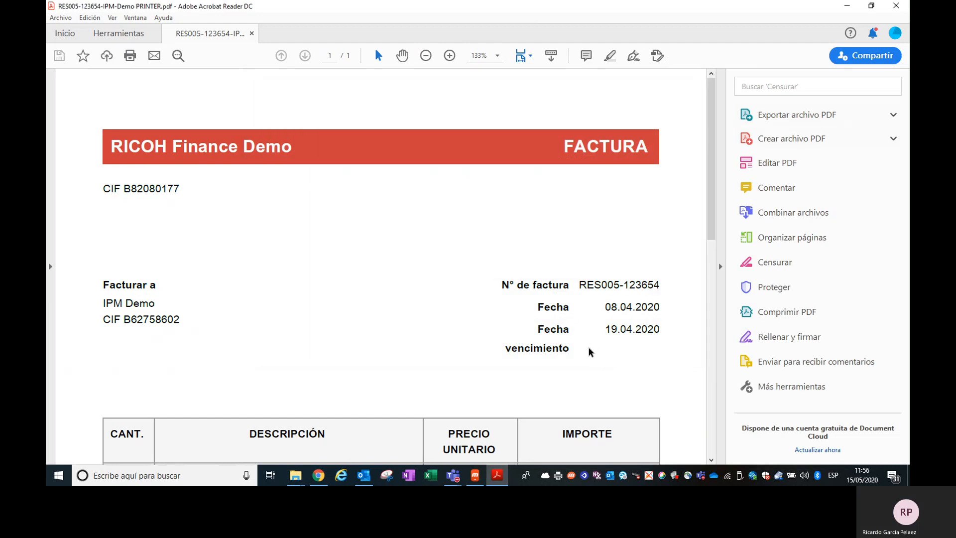
{"action": "left_click", "coordinate": [851, 6]}
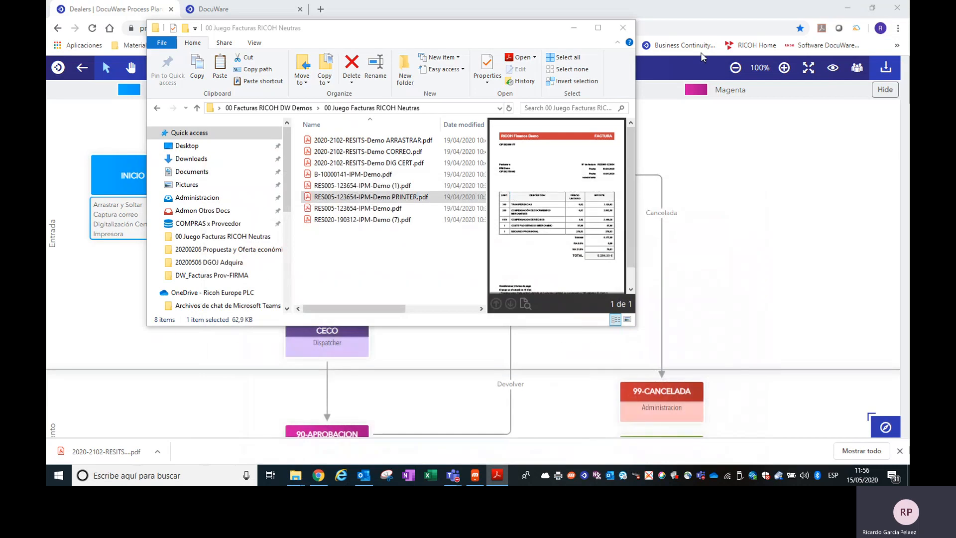
{"action": "left_click", "coordinate": [569, 29]}
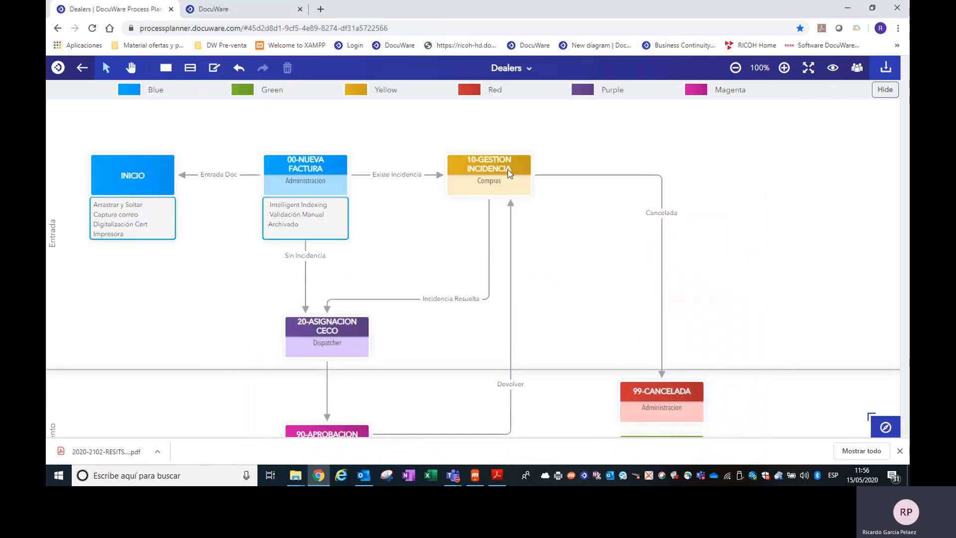
{"action": "left_click", "coordinate": [237, 13]}
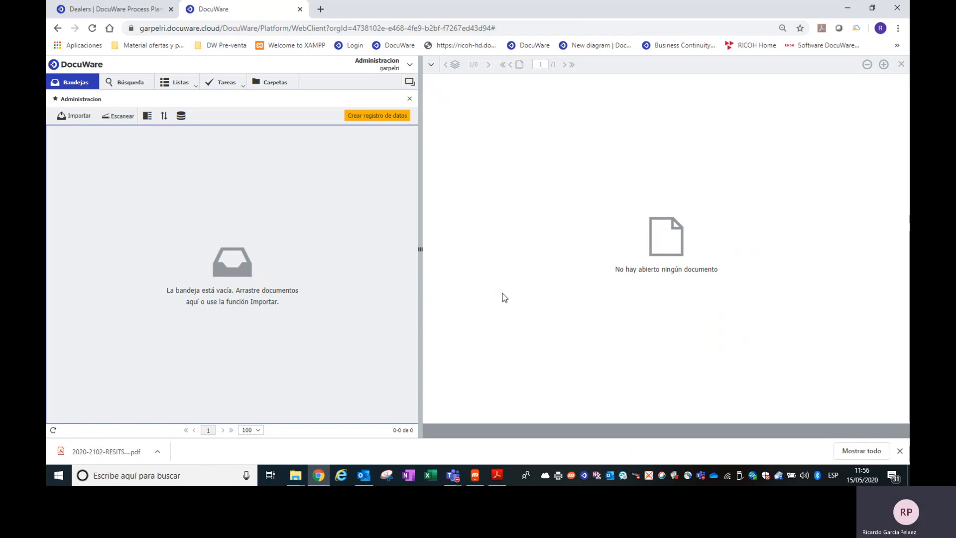
- Launch PaperScan on the mirrored phone, then check the new RES005-123654 card in the Administracion tray
{"action": "left_click", "coordinate": [478, 479]}
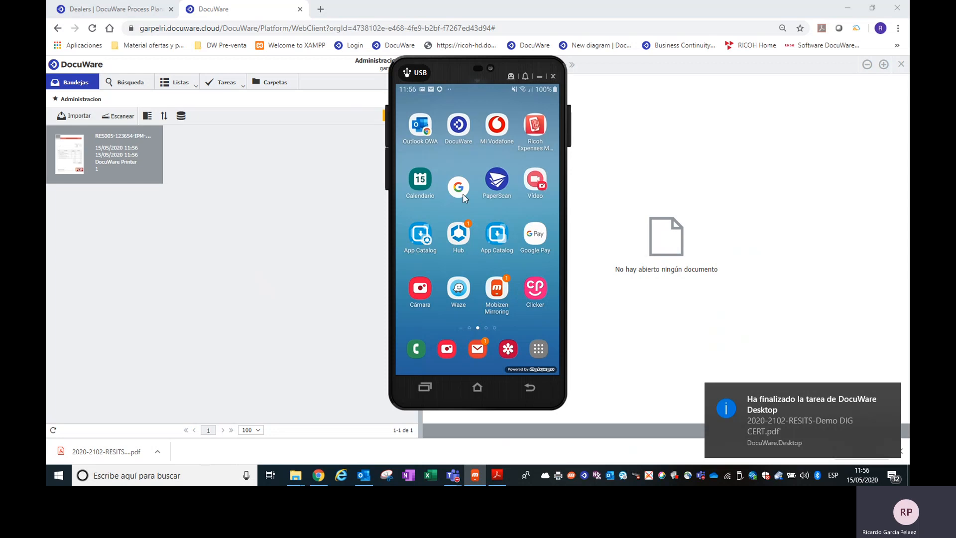
{"action": "left_click", "coordinate": [495, 186]}
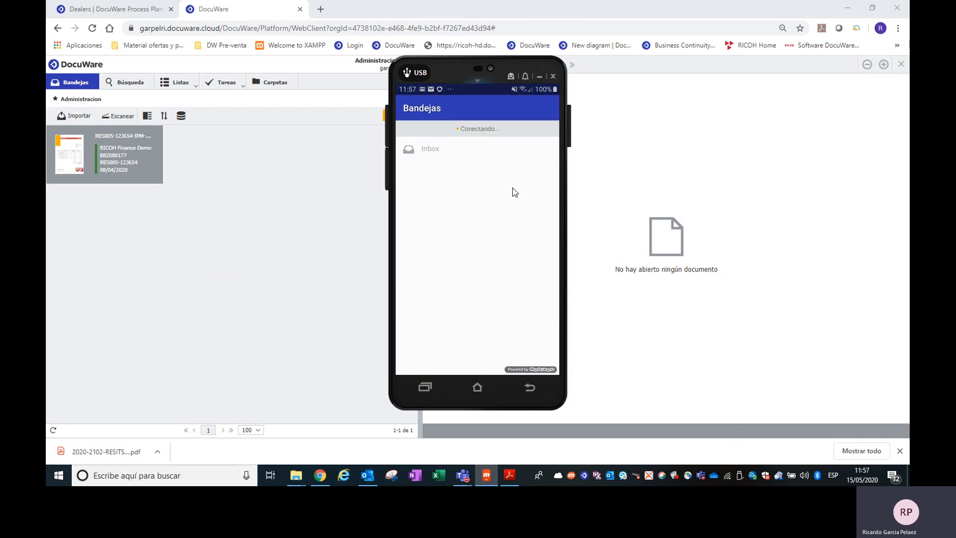
{"action": "left_click", "coordinate": [256, 255]}
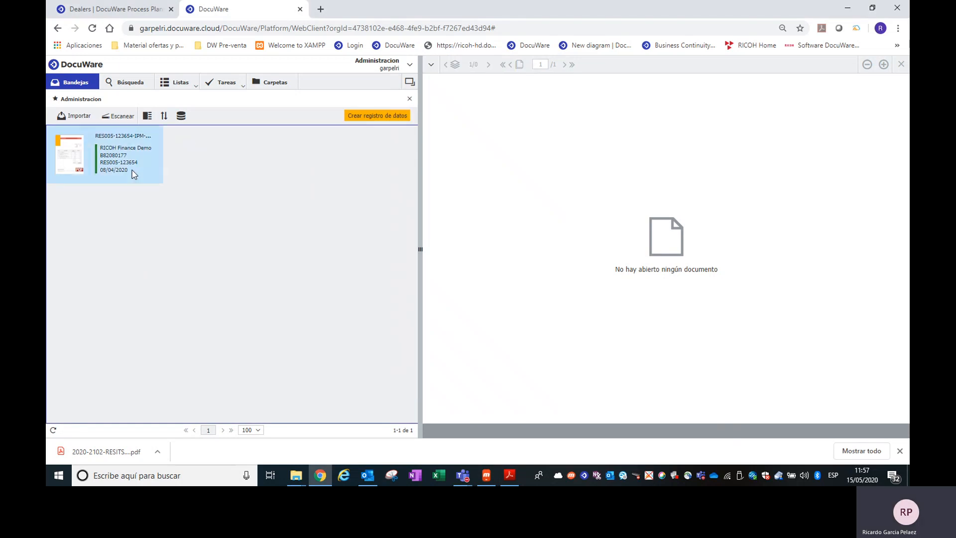
{"action": "mouse_move", "coordinate": [144, 168]}
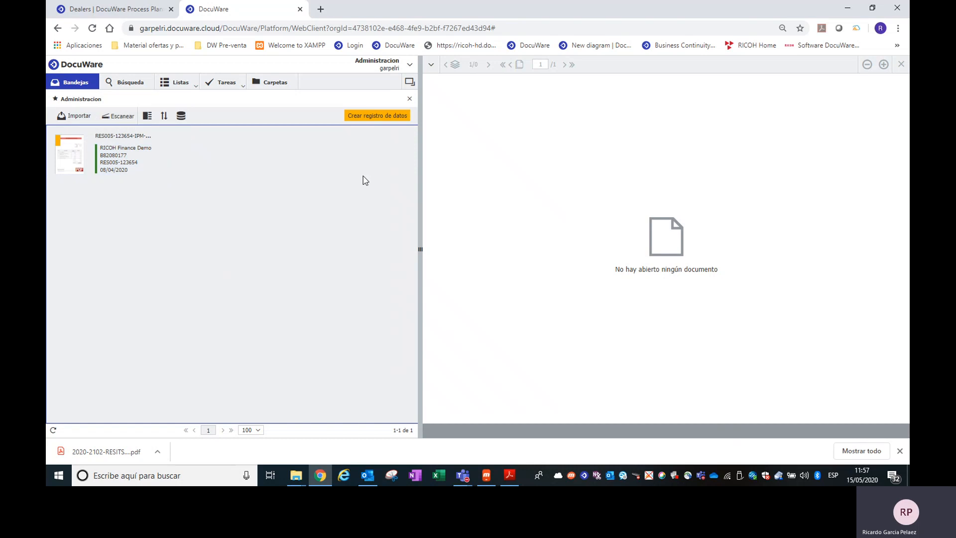
- Review the workflow diagram, then log out of Administracion and autofill the saved Compras login
{"action": "left_click", "coordinate": [75, 8]}
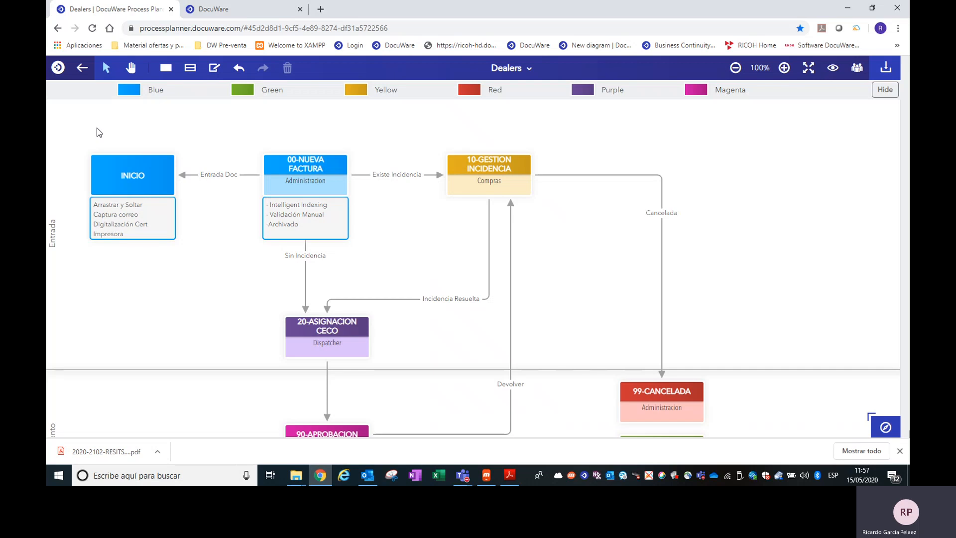
{"action": "left_click", "coordinate": [235, 10]}
{"action": "left_click", "coordinate": [410, 65]}
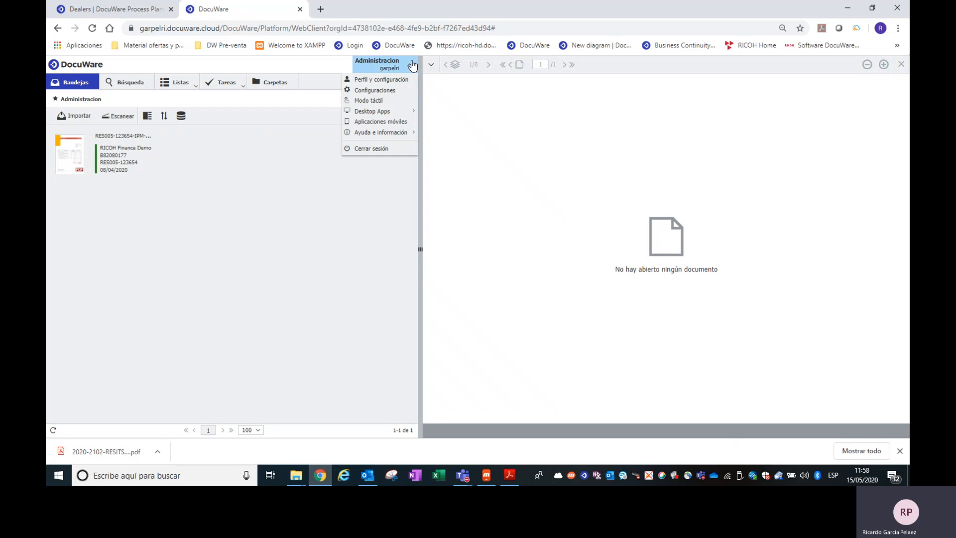
{"action": "left_click", "coordinate": [372, 149]}
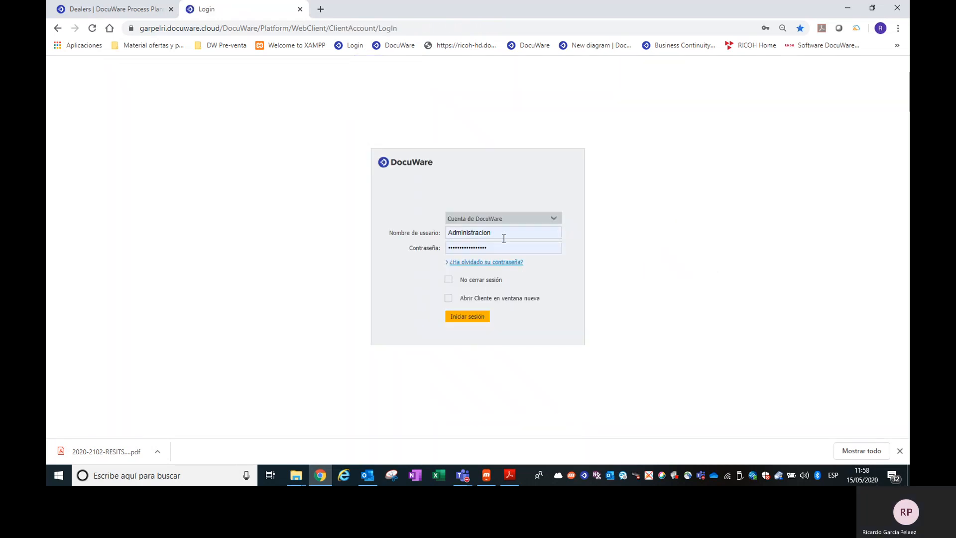
{"action": "left_click", "coordinate": [512, 232]}
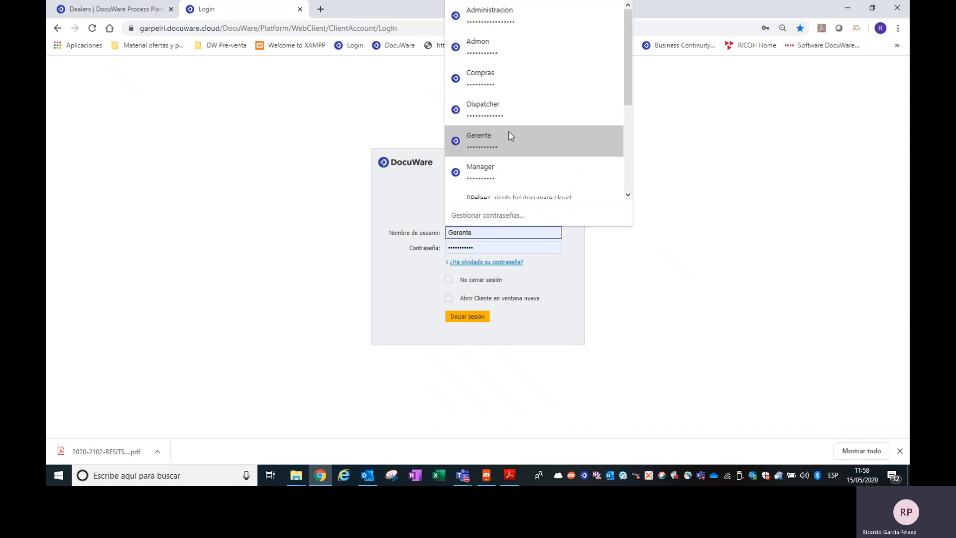
{"action": "left_click", "coordinate": [497, 80]}
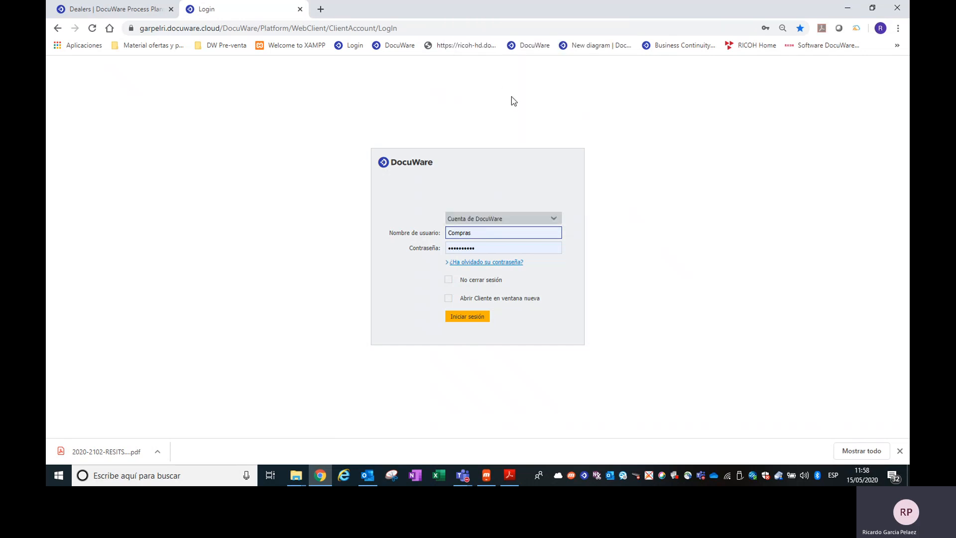
- Sign in as Compras and open the RICOH Demo invoice 2020 2102 task from Mis tareas
{"action": "left_click", "coordinate": [465, 318]}
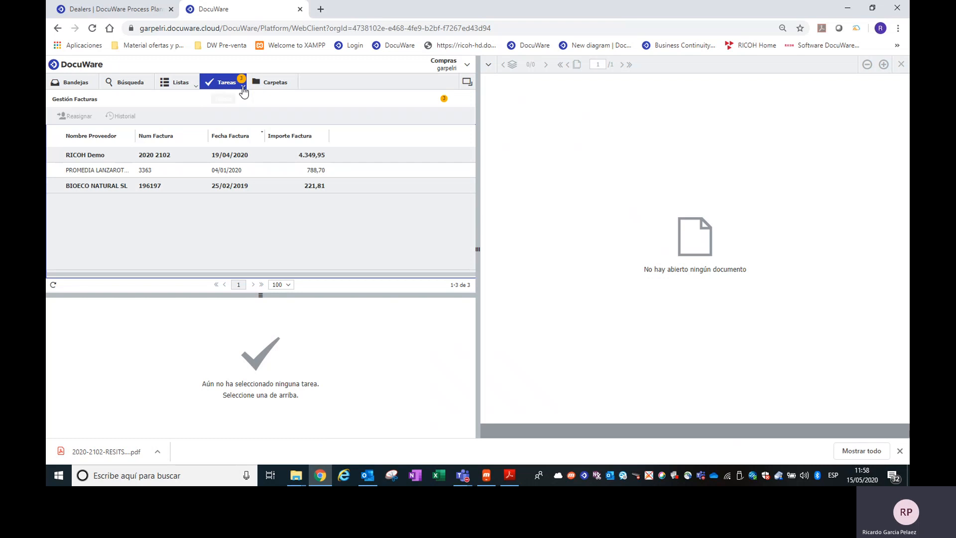
{"action": "left_click", "coordinate": [243, 85]}
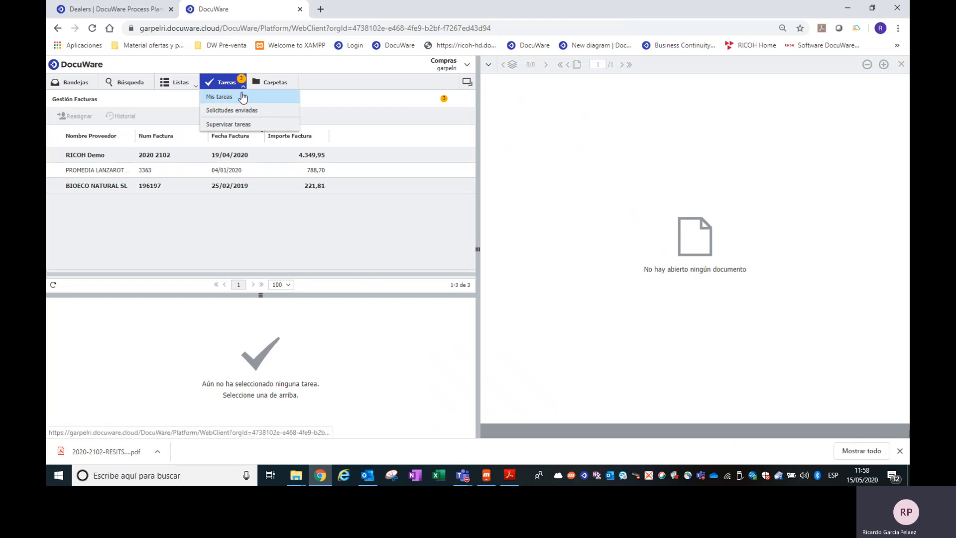
{"action": "left_click", "coordinate": [241, 96]}
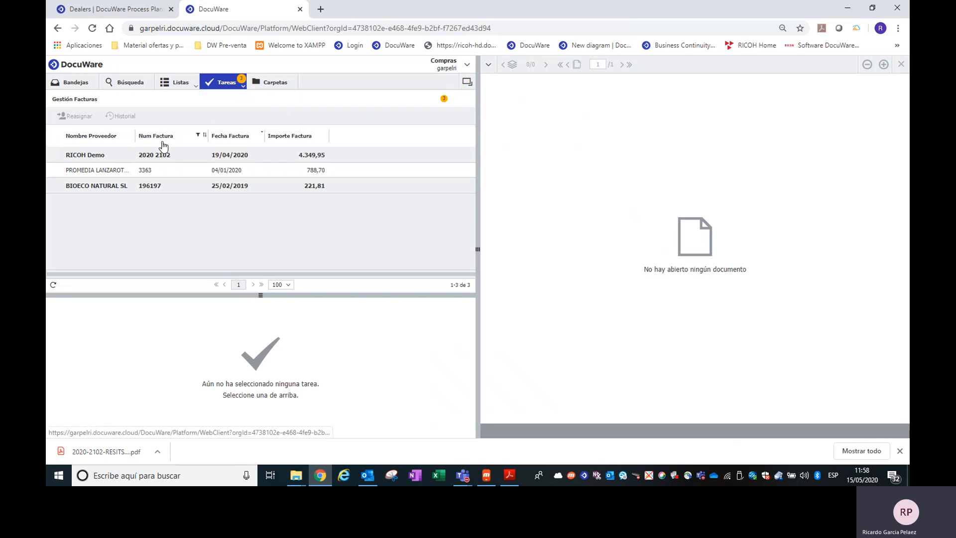
{"action": "left_click", "coordinate": [132, 157]}
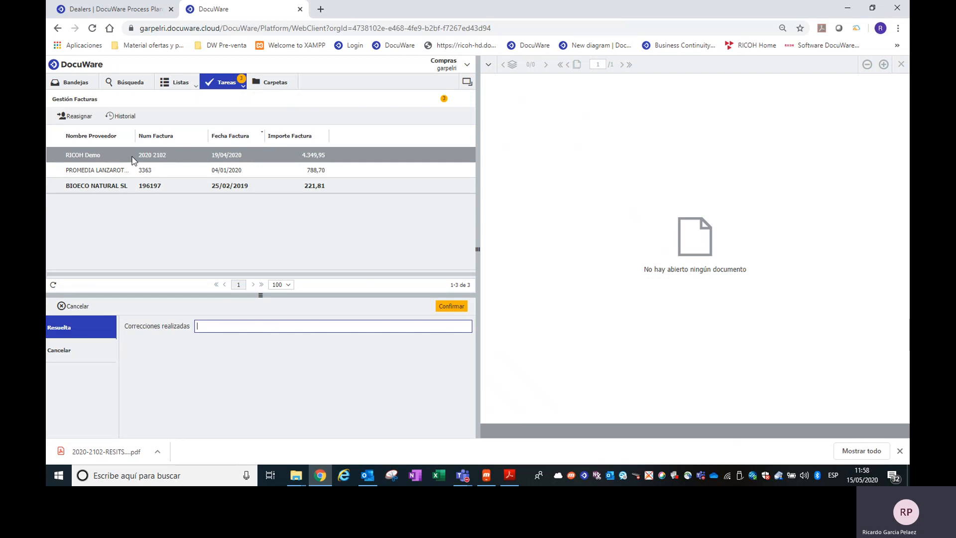
{"action": "double_click", "coordinate": [77, 154]}
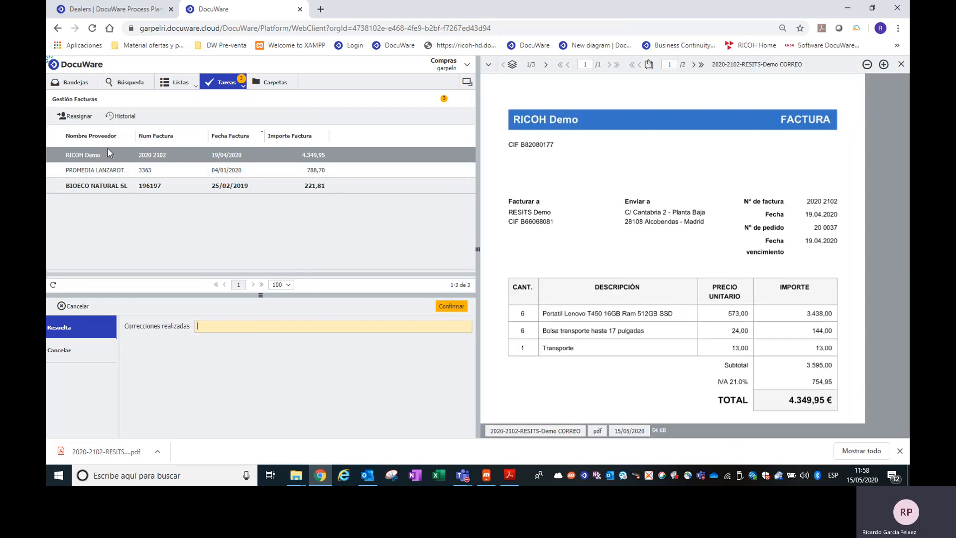
- Note 'Está todo correcto. Debe haber sido' in Correcciones realizadas and confirm the incident resolved
{"action": "scroll", "coordinate": [531, 342], "scroll_direction": "down", "scroll_amount": 1}
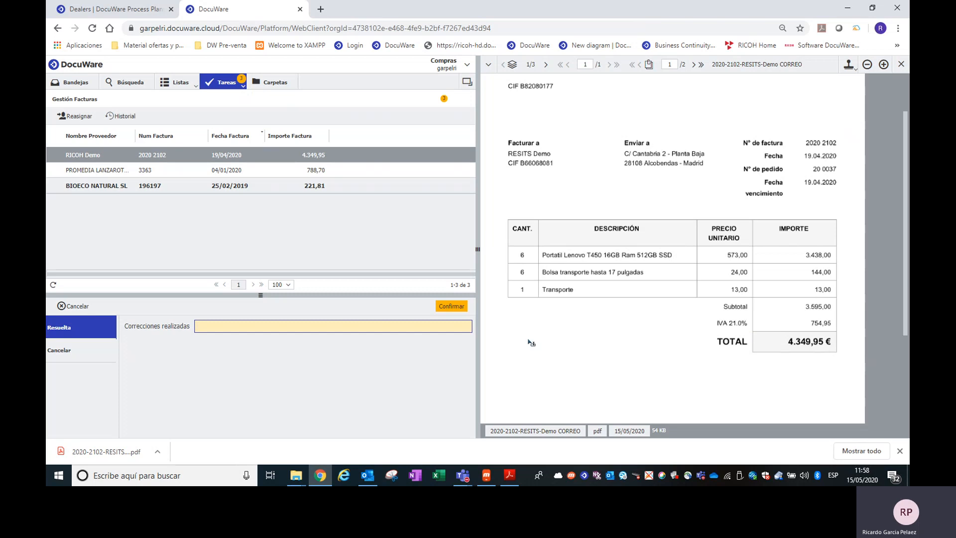
{"action": "left_click", "coordinate": [236, 328]}
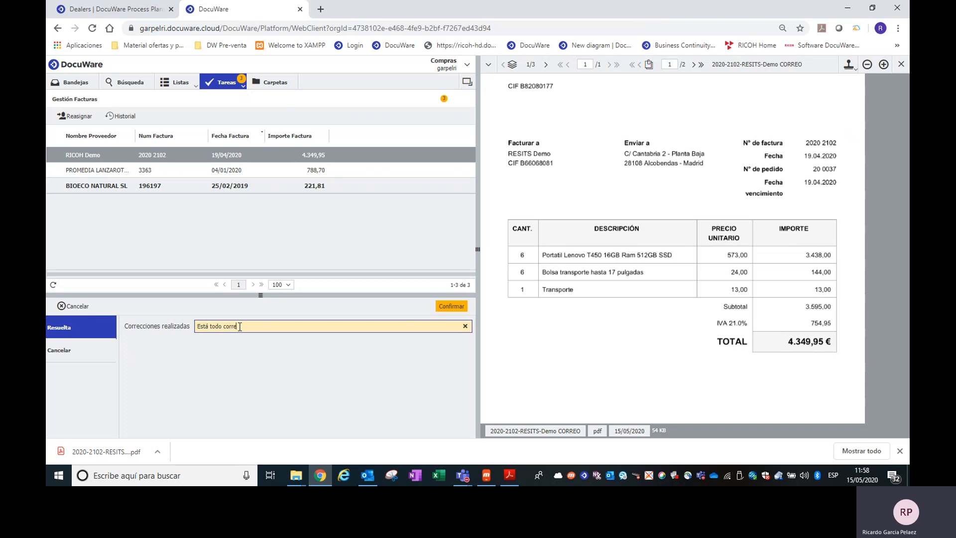
{"action": "type", "text": "Está todo correcto. Debe haber sido un error."}
{"action": "left_click", "coordinate": [451, 306]}
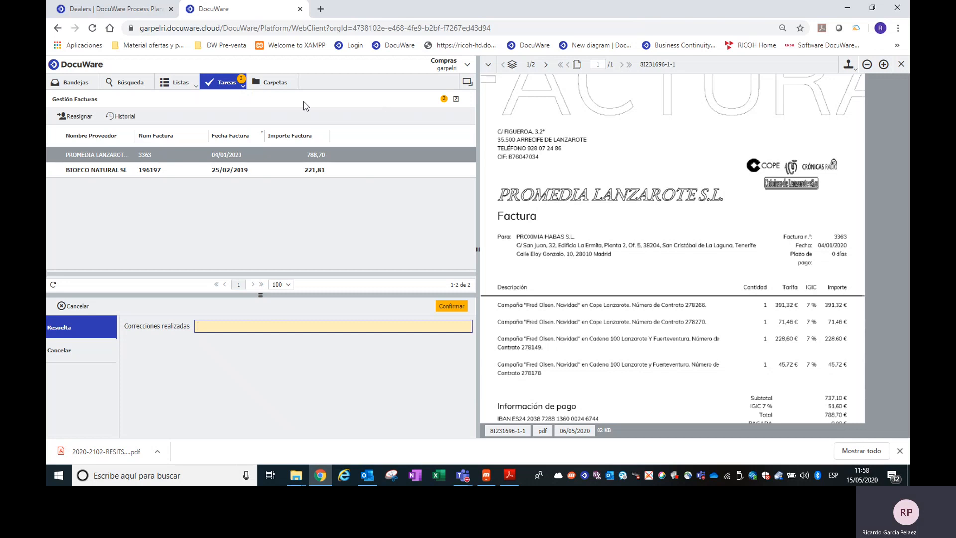
{"action": "left_click", "coordinate": [467, 66]}
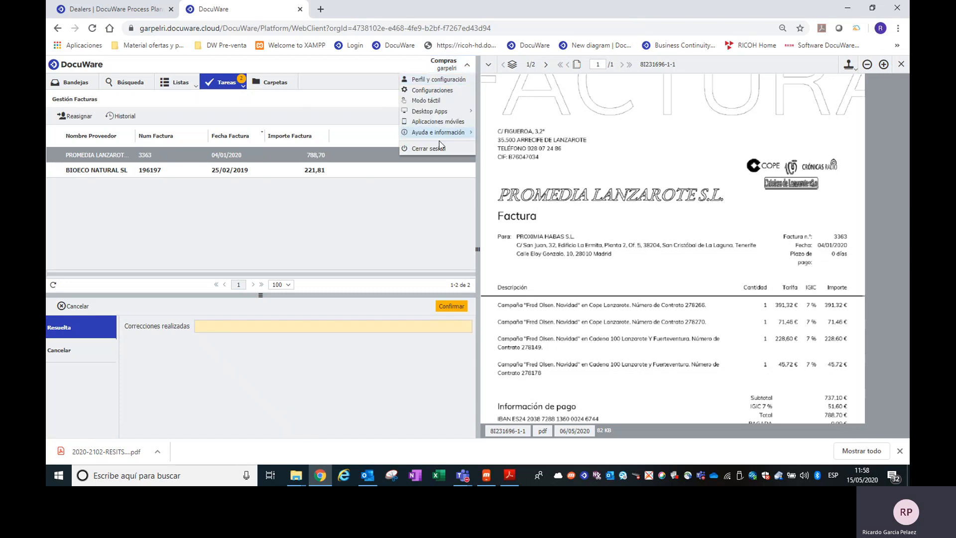
{"action": "left_click", "coordinate": [195, 88]}
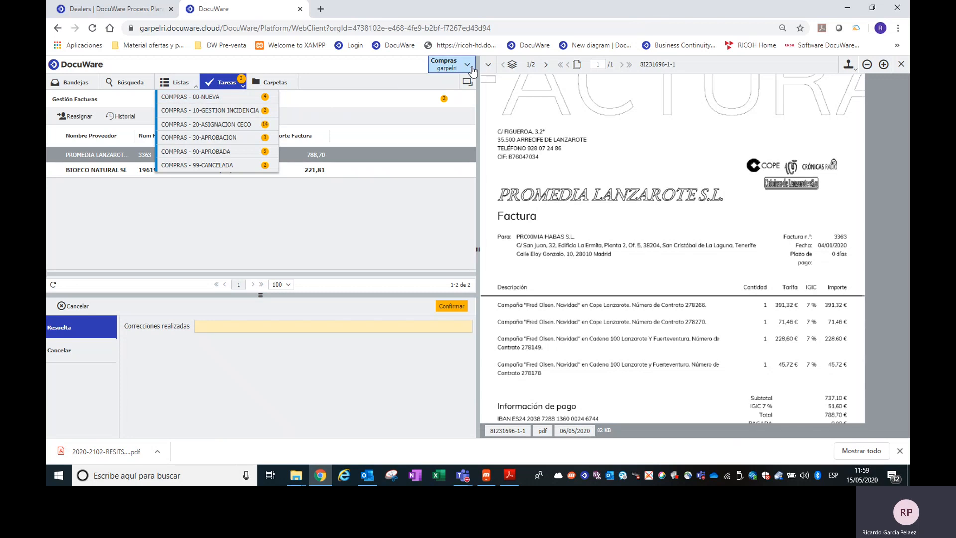
{"action": "left_click", "coordinate": [444, 64]}
- Log out of Compras and sign in with the saved Dispatcher credentials
{"action": "left_click", "coordinate": [441, 149]}
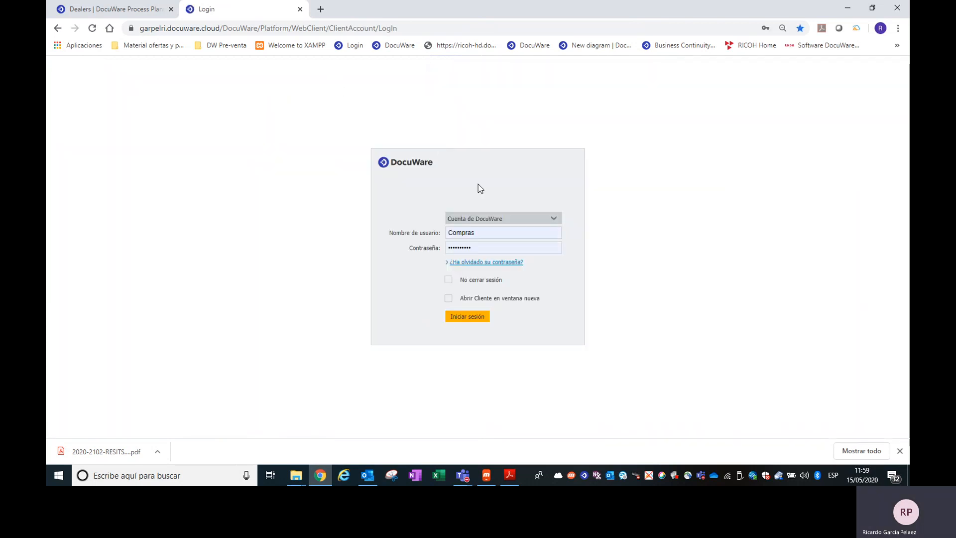
{"action": "left_click", "coordinate": [486, 231]}
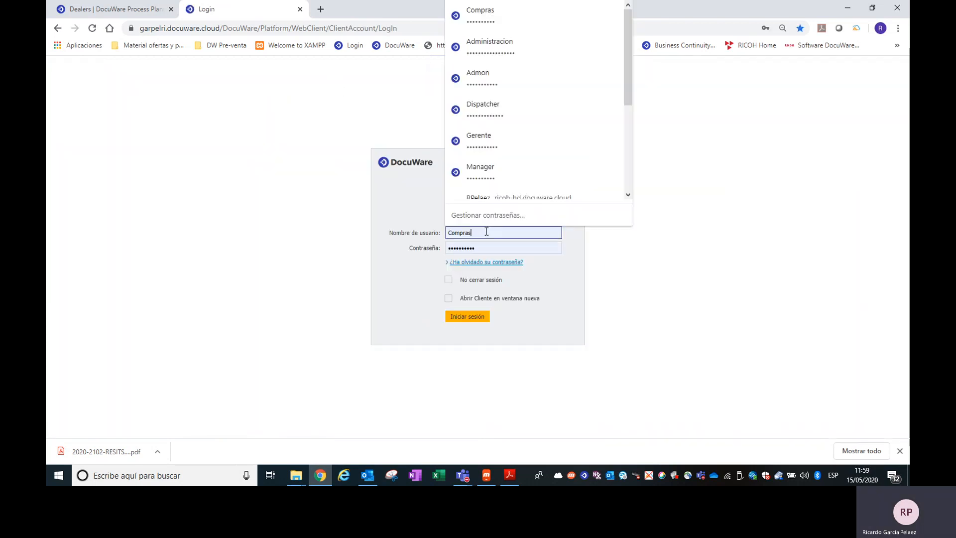
{"action": "left_click", "coordinate": [522, 119]}
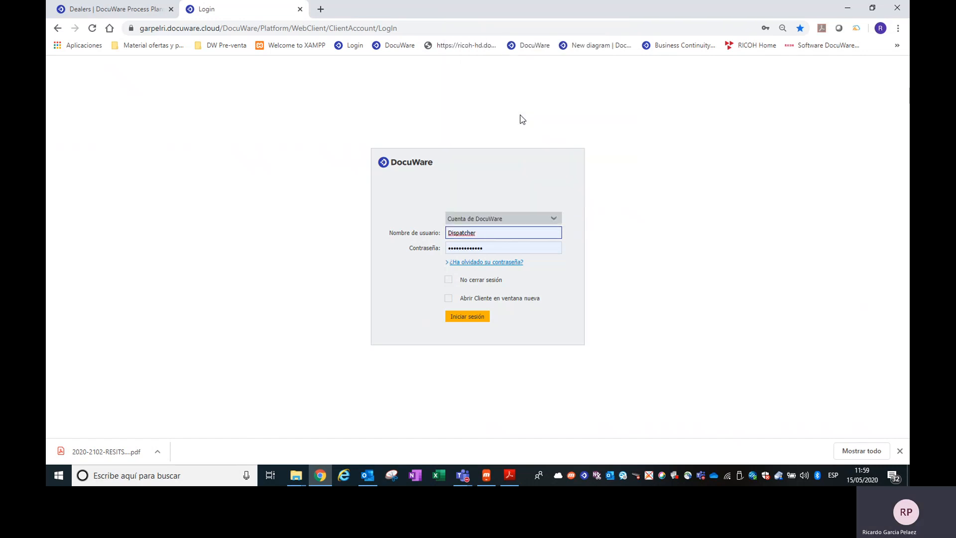
{"action": "left_click", "coordinate": [474, 319]}
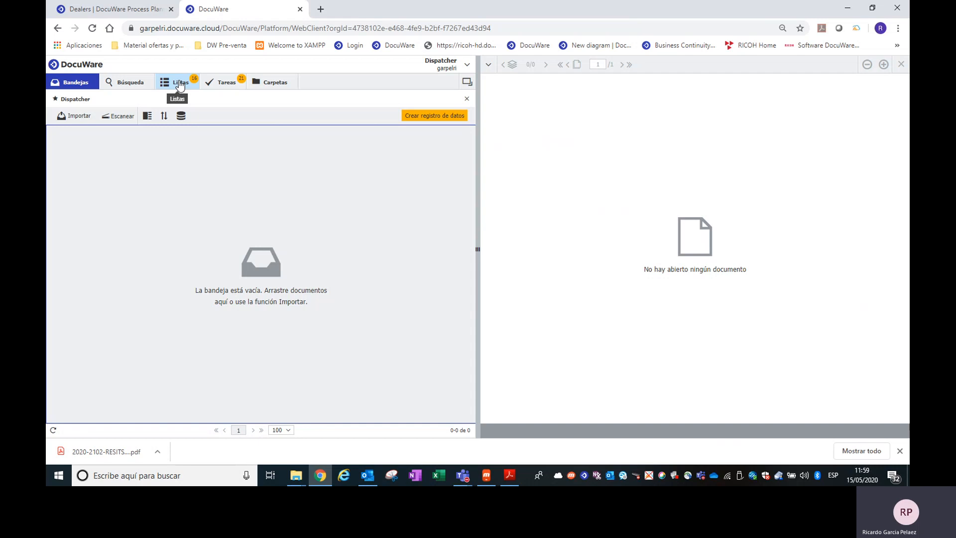
- Open the RICOH Demo 2020 2102 task from the Dispatcher's Mis tareas and preview the invoice
{"action": "left_click", "coordinate": [242, 88]}
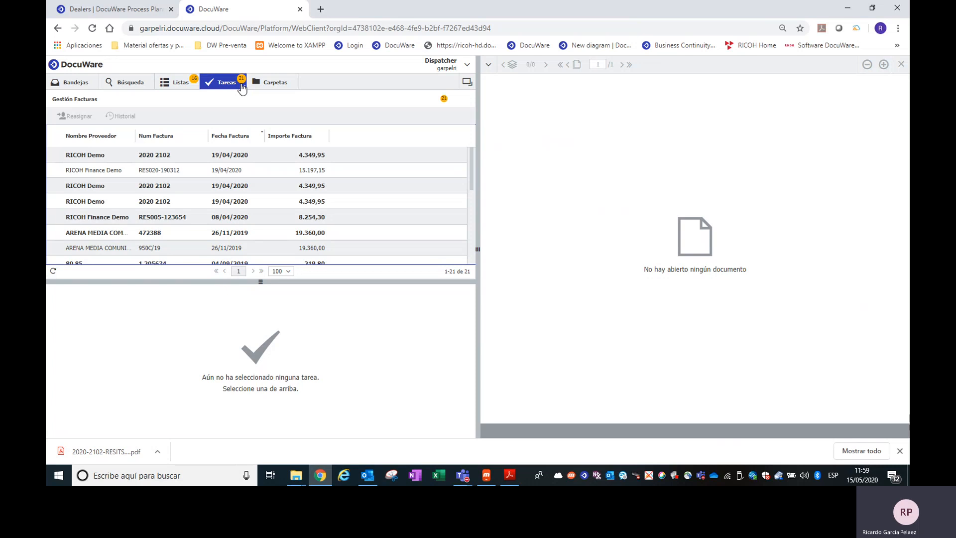
{"action": "left_click", "coordinate": [242, 85]}
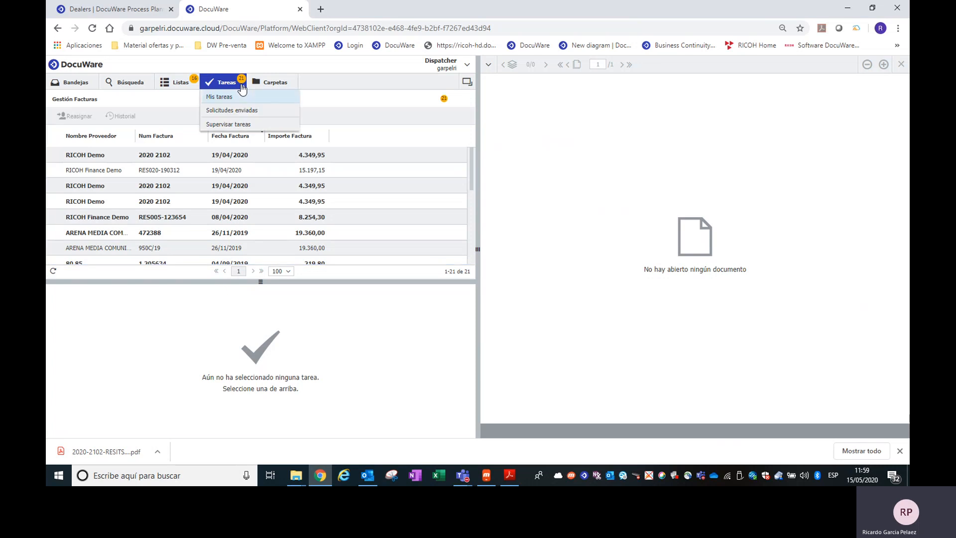
{"action": "left_click", "coordinate": [232, 97]}
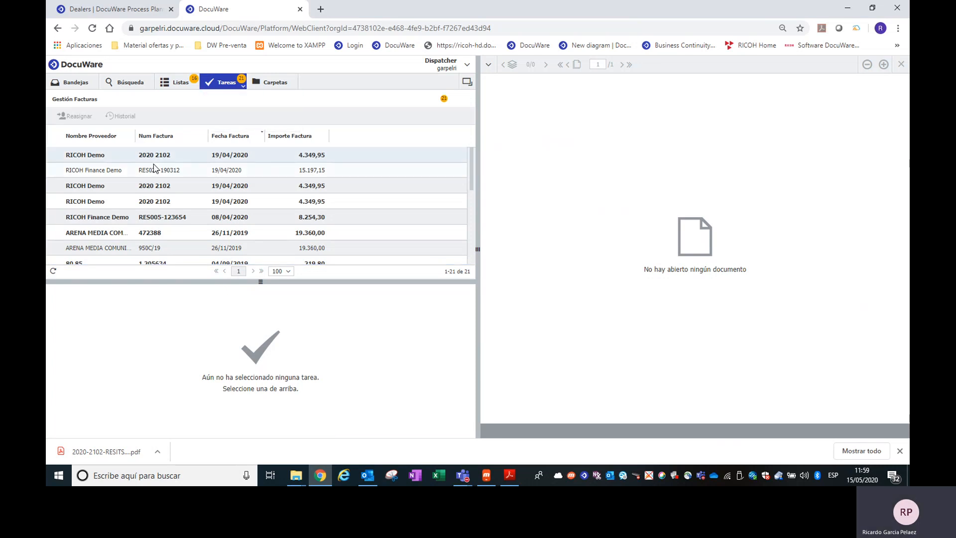
{"action": "left_click", "coordinate": [124, 158]}
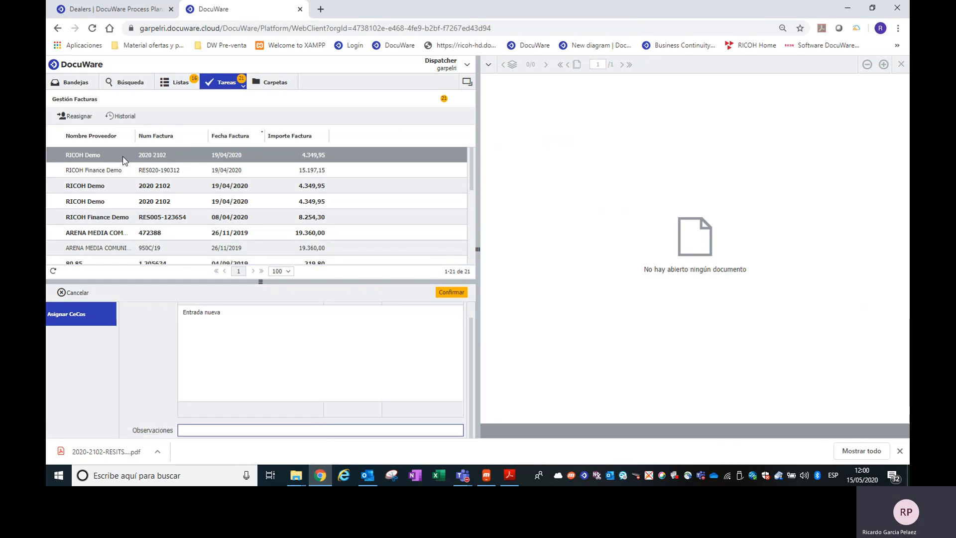
{"action": "left_click", "coordinate": [105, 159]}
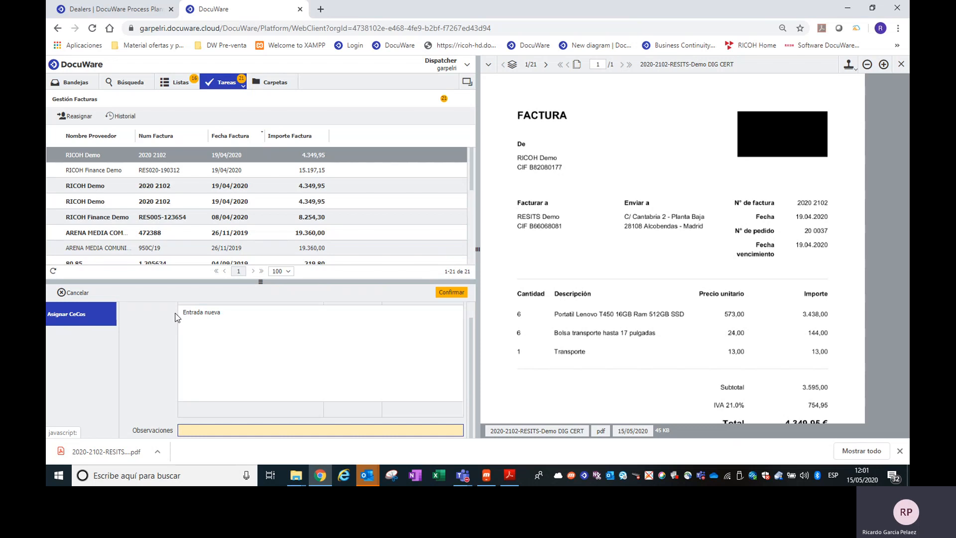
- Add a cost-centre row assigning the 3.438,00 laptop line to CeCo 1234
{"action": "left_click", "coordinate": [206, 314]}
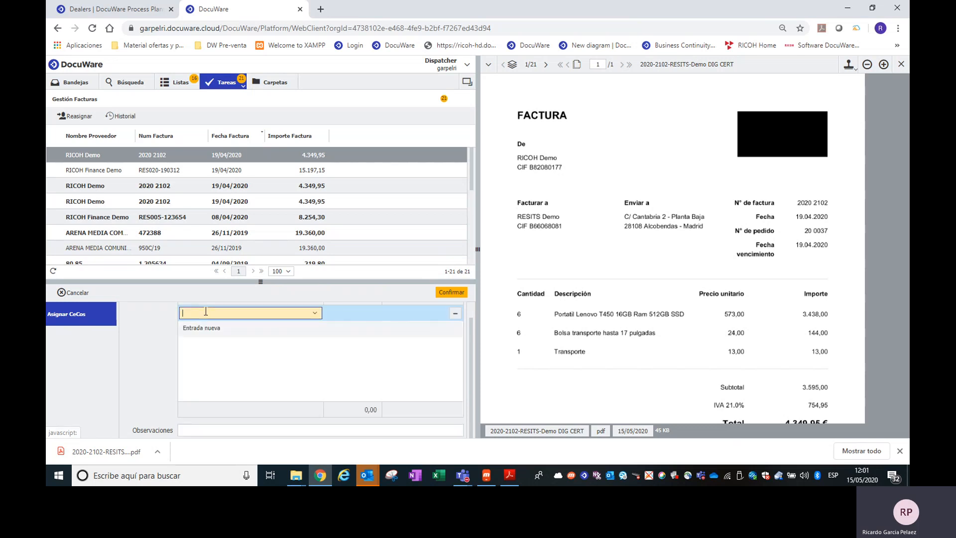
{"action": "left_click", "coordinate": [315, 315]}
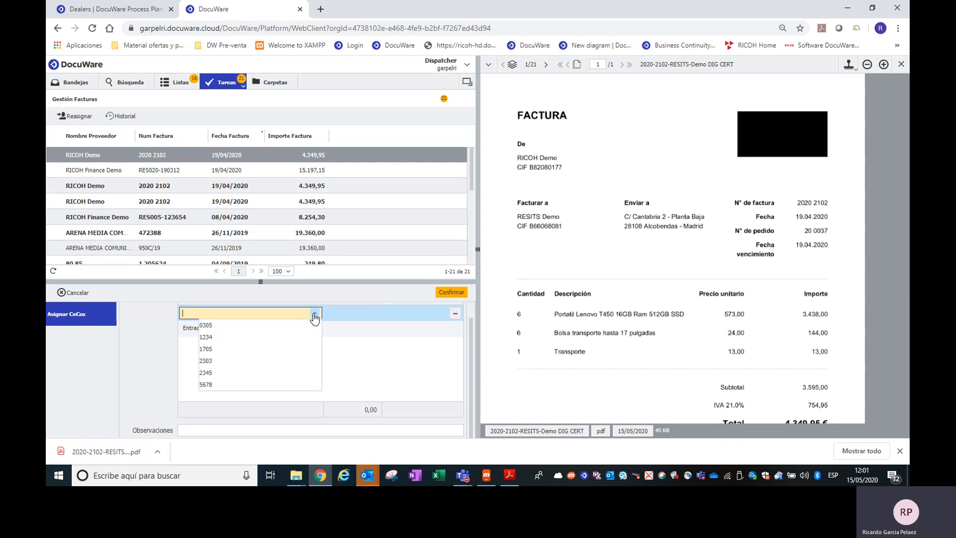
{"action": "left_click", "coordinate": [266, 329]}
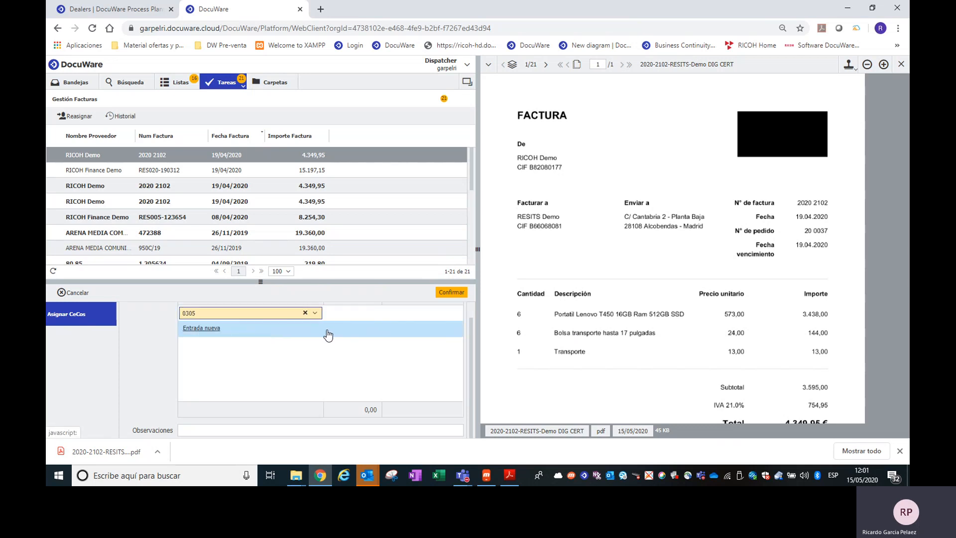
{"action": "left_click", "coordinate": [816, 314]}
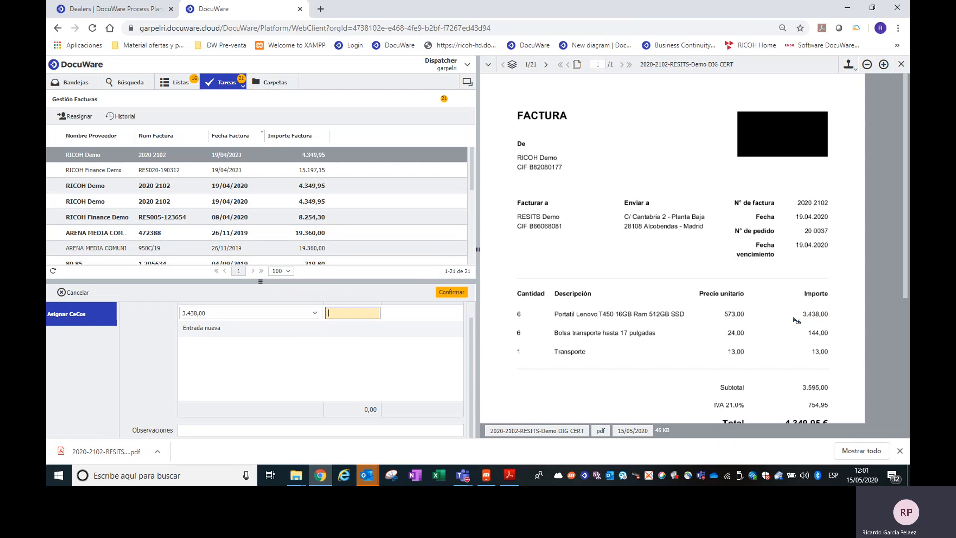
{"action": "left_click", "coordinate": [309, 315]}
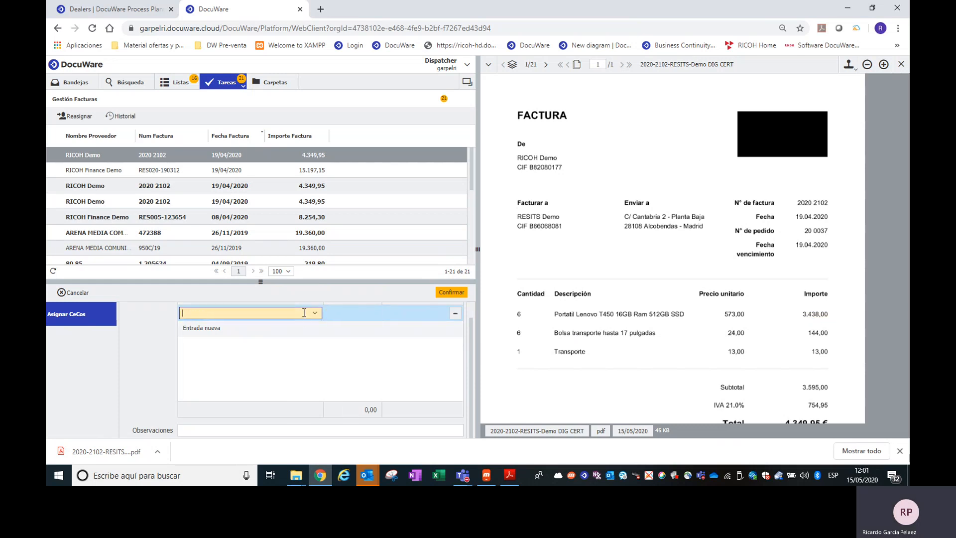
{"action": "left_click", "coordinate": [314, 313]}
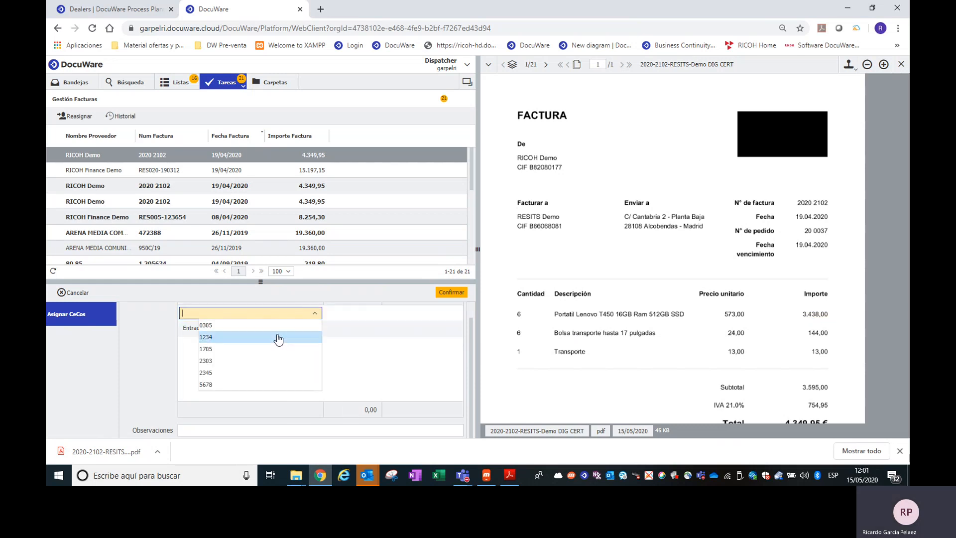
{"action": "type", "text": "1234"}
{"action": "left_click", "coordinate": [356, 314]}
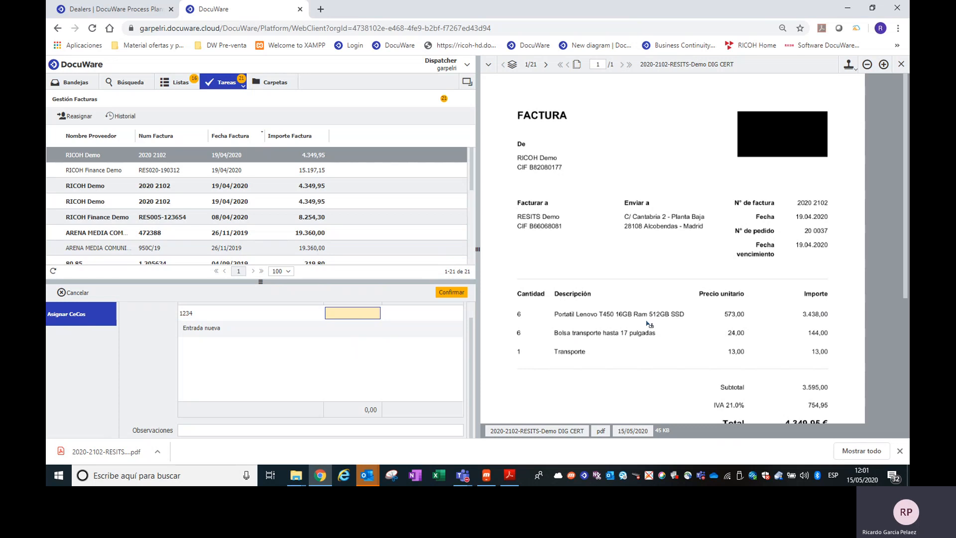
{"action": "left_click", "coordinate": [815, 321]}
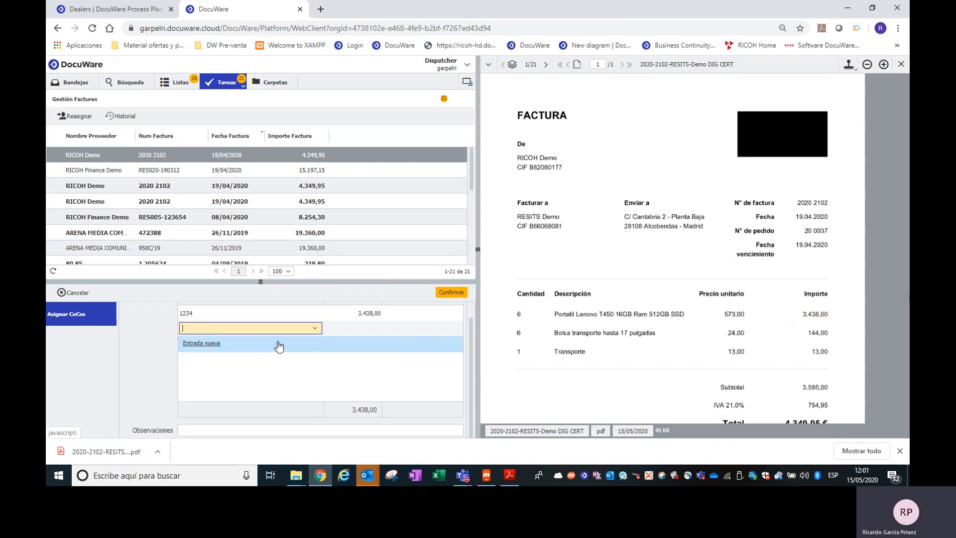
- Assign the 144,00 bag line to CeCo 1705 and confirm the task
{"action": "left_click", "coordinate": [314, 329]}
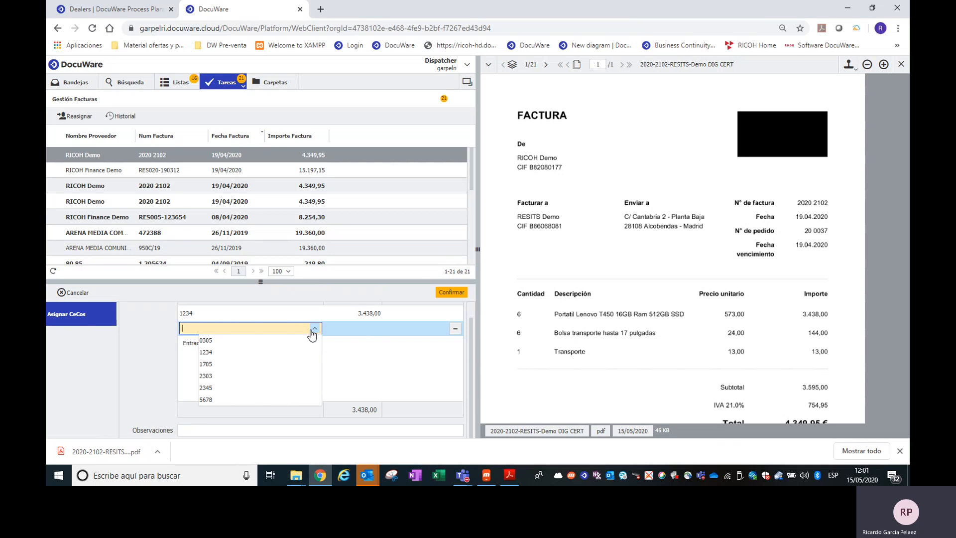
{"action": "left_click", "coordinate": [267, 367]}
{"action": "left_click", "coordinate": [371, 328]}
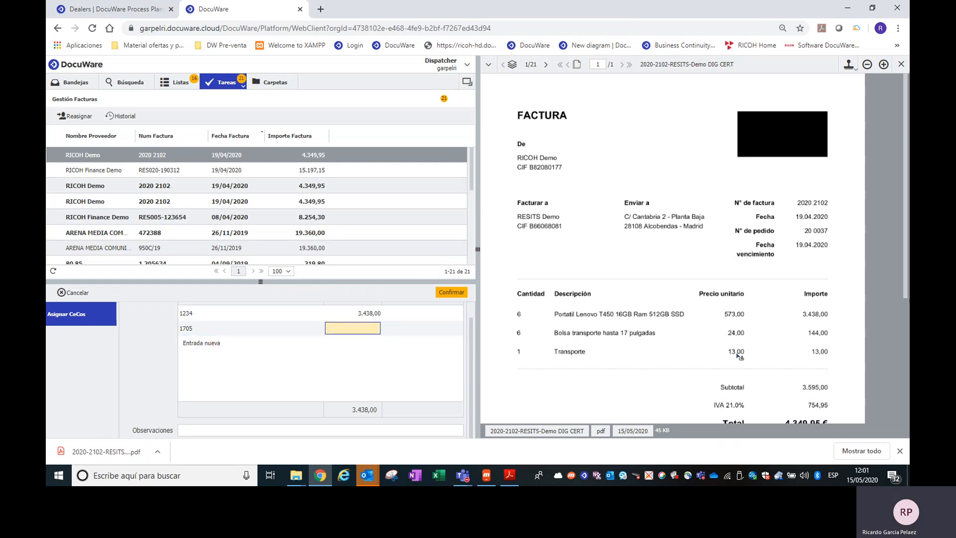
{"action": "left_click", "coordinate": [811, 335]}
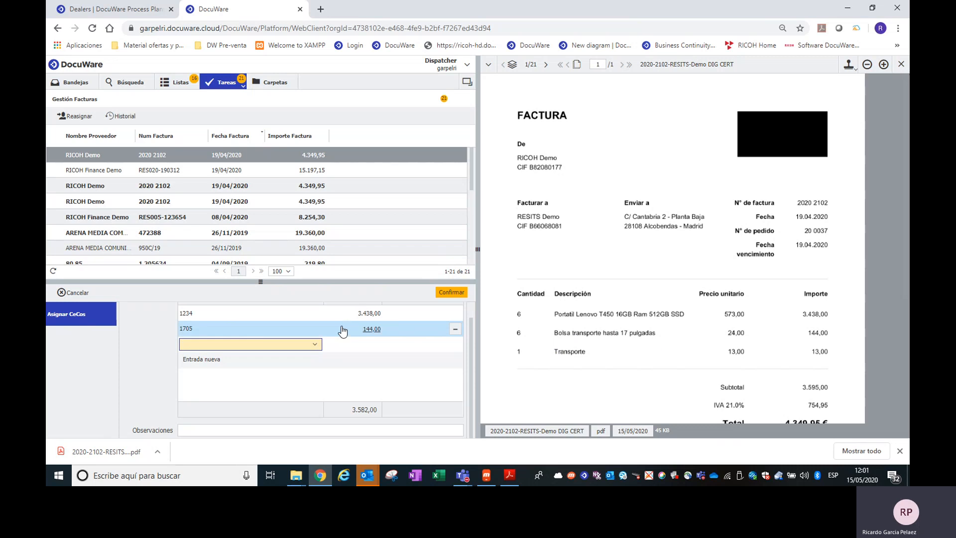
{"action": "left_click", "coordinate": [447, 294]}
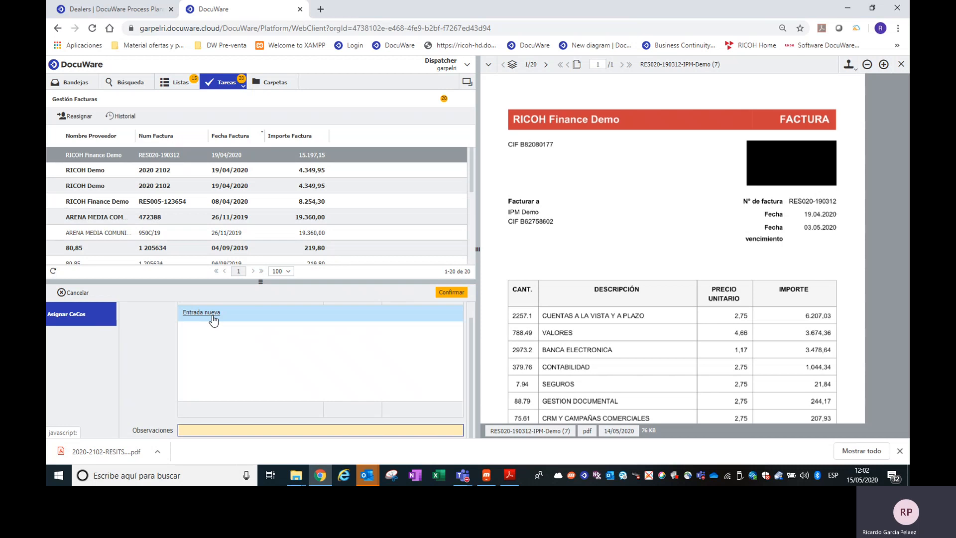
- Apply the Asignar CeCos stamp and assign 6.000 to CeCo 2303
{"action": "left_click", "coordinate": [852, 66]}
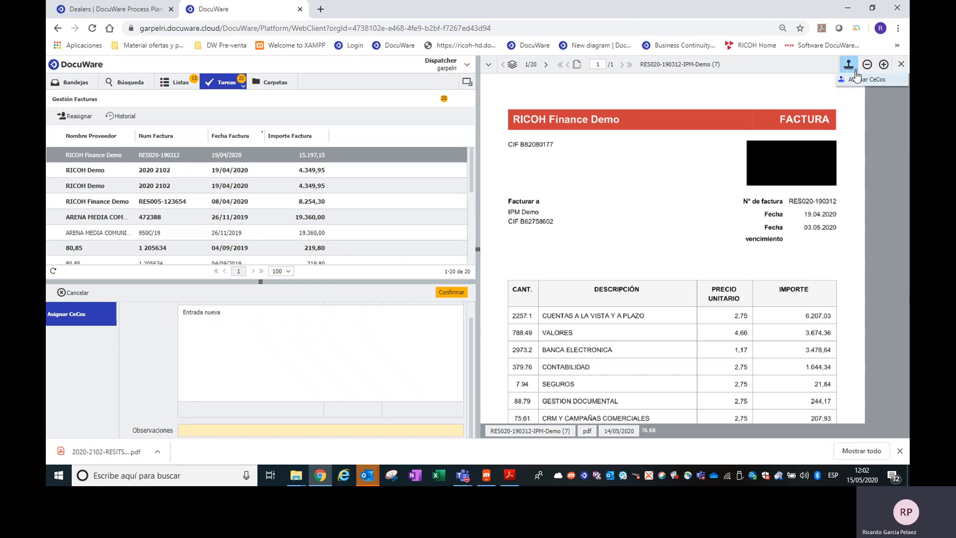
{"action": "left_click", "coordinate": [855, 71]}
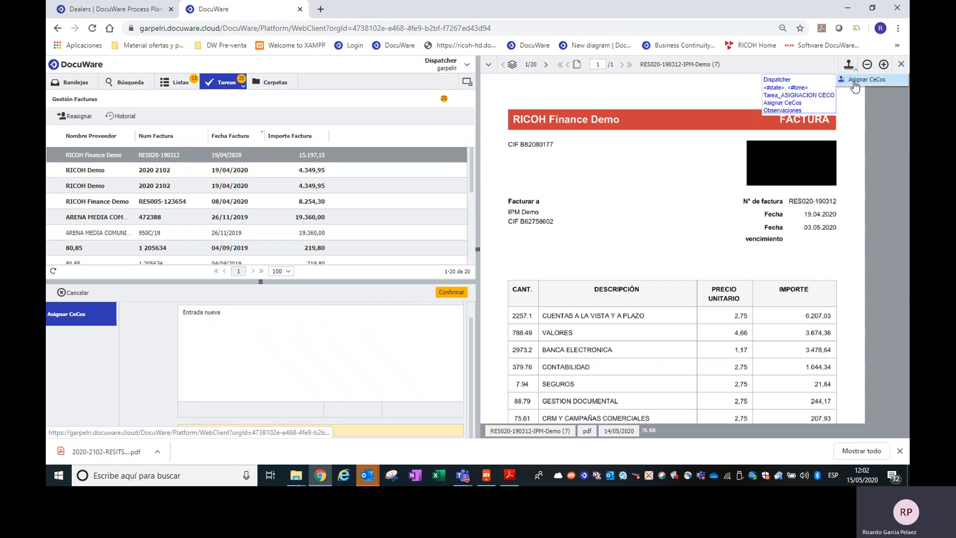
{"action": "left_click", "coordinate": [855, 81]}
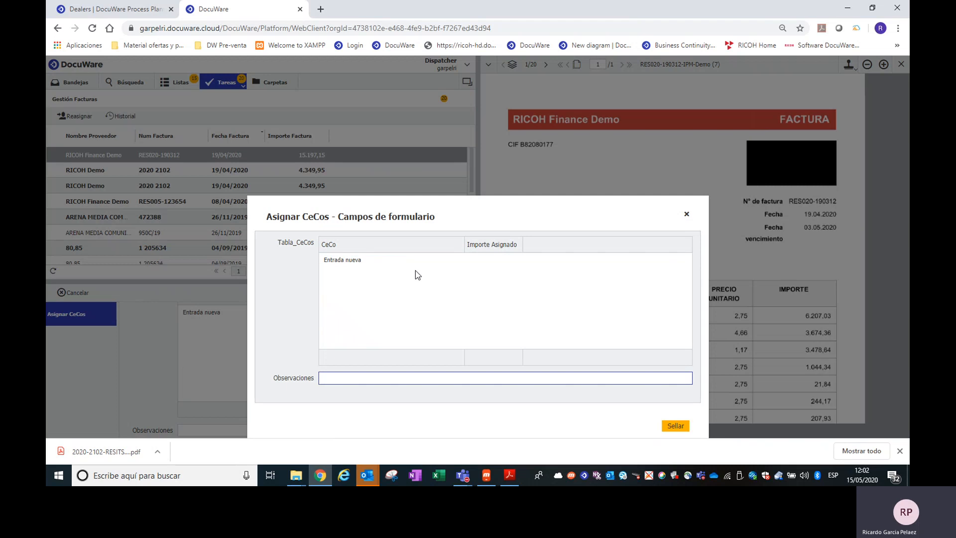
{"action": "left_click", "coordinate": [343, 268]}
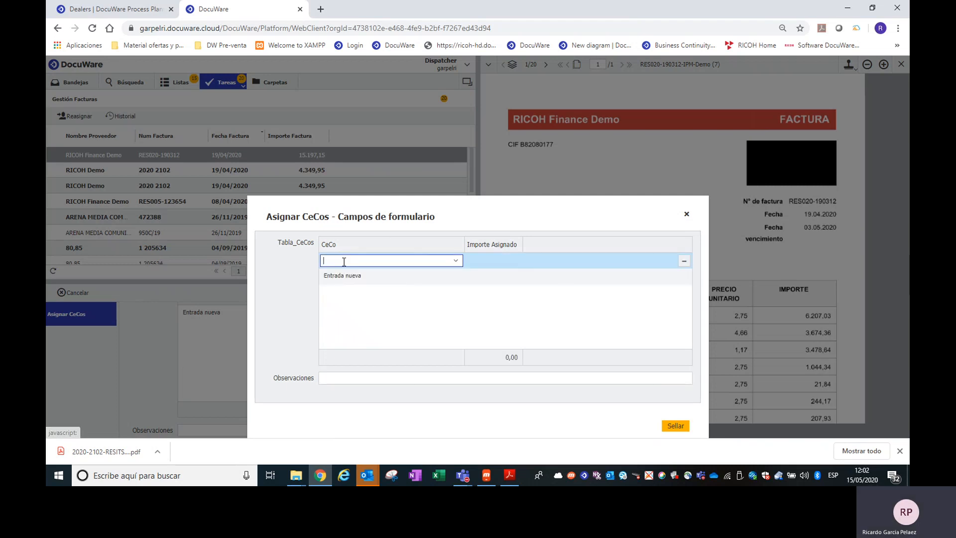
{"action": "left_click", "coordinate": [456, 262]}
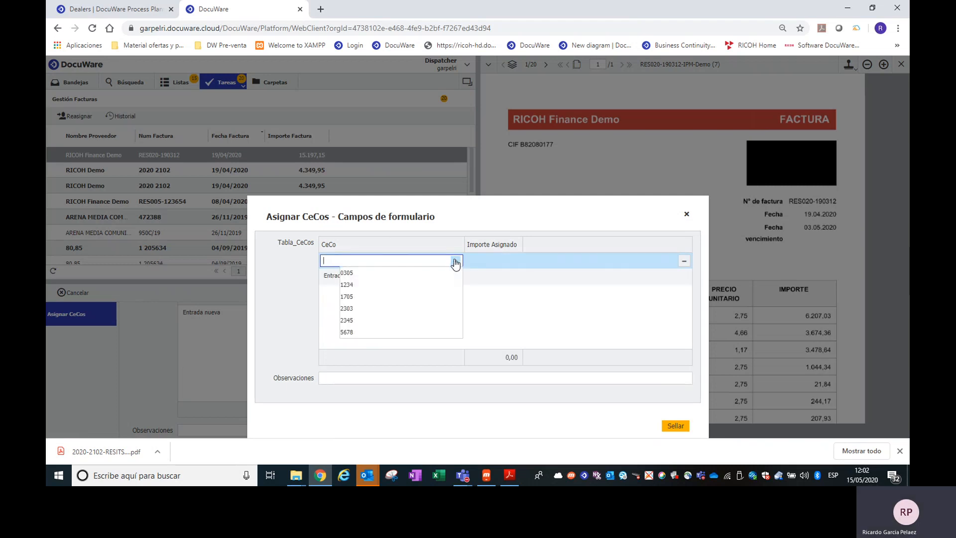
{"action": "left_click", "coordinate": [378, 309]}
{"action": "left_click", "coordinate": [499, 262]}
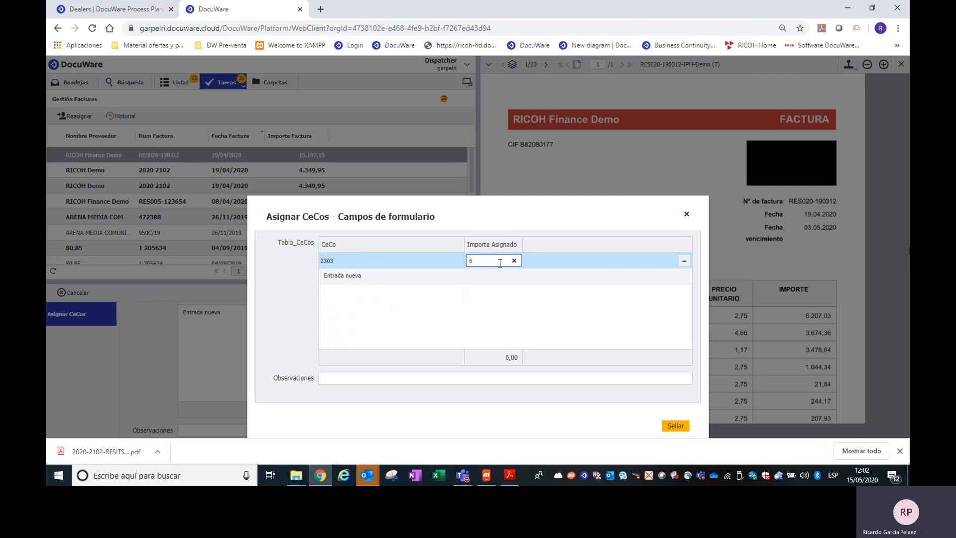
{"action": "type", "text": "6.000"}
- Add a second stamp row assigning 1.044 to CeCo 2345
{"action": "left_click", "coordinate": [328, 275]}
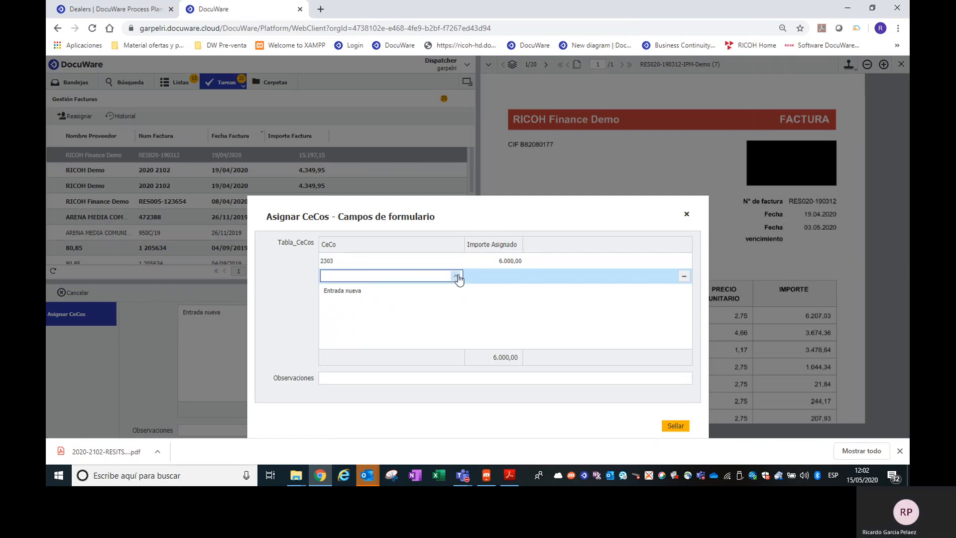
{"action": "left_click", "coordinate": [457, 277]}
{"action": "left_click", "coordinate": [361, 341]}
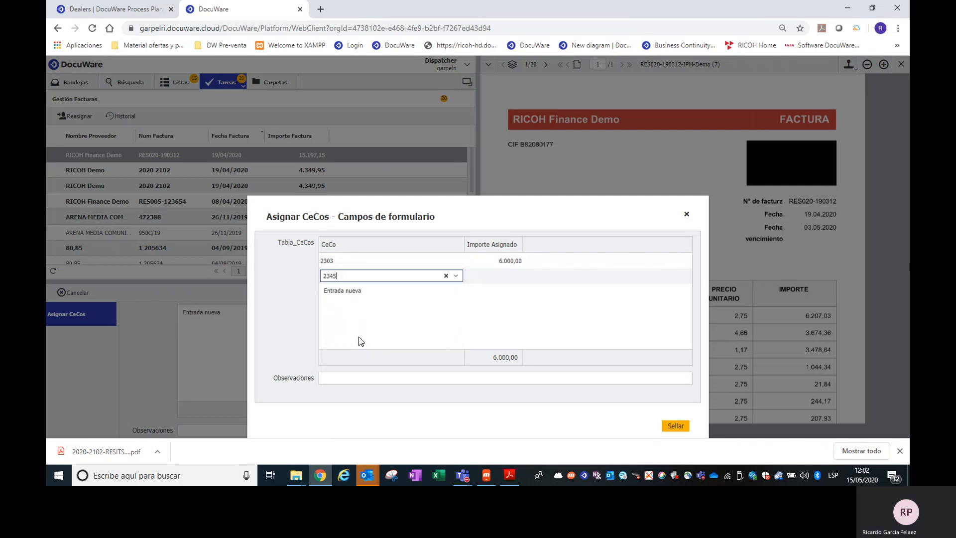
{"action": "left_click", "coordinate": [503, 277]}
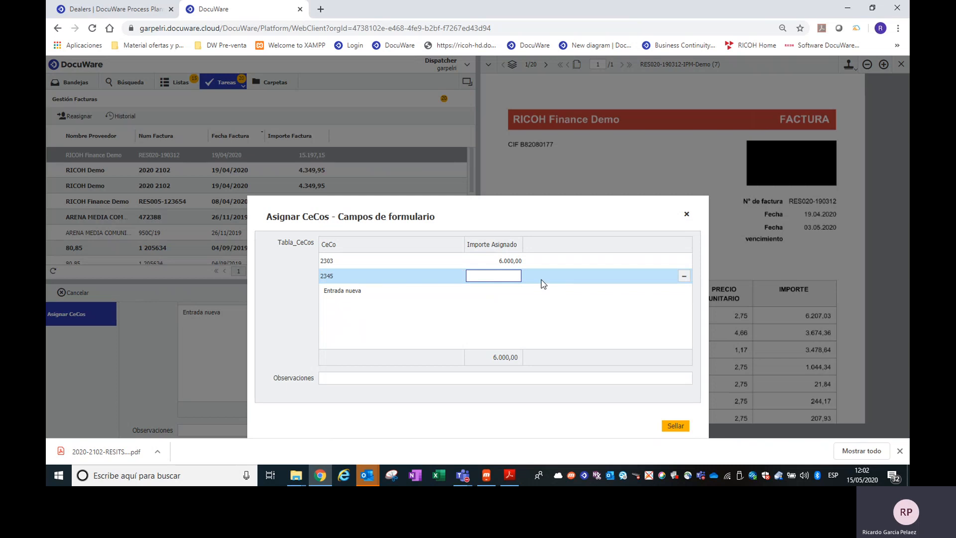
{"action": "type", "text": "1.044"}
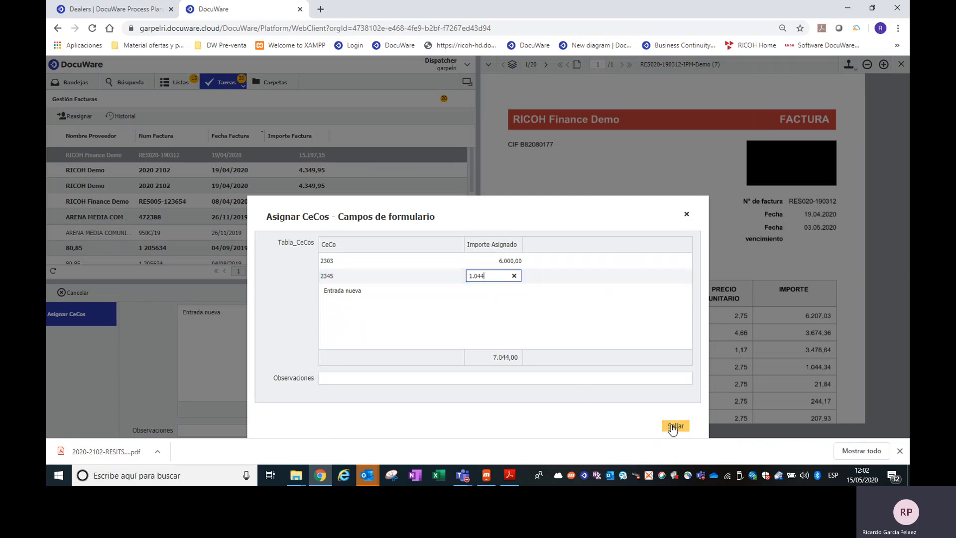
- Add the observation 'Por favor, aprobad la factura', seal the form and place the stamp
{"action": "left_click", "coordinate": [409, 378]}
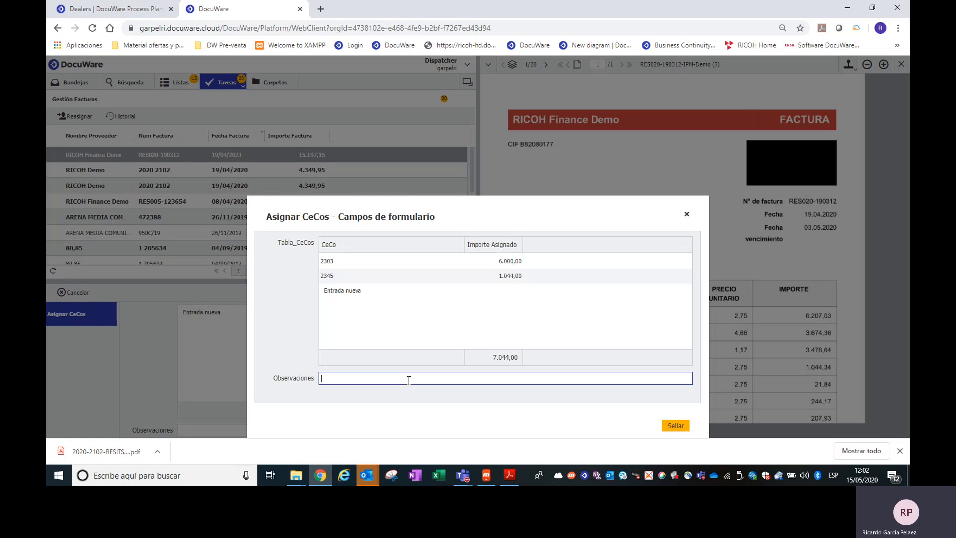
{"action": "type", "text": "Por favor, pr"}
{"action": "key", "text": "BackSpace"}
{"action": "key", "text": "BackSpace"}
{"action": "type", "text": "aprobad la factura"}
{"action": "left_click", "coordinate": [676, 426]}
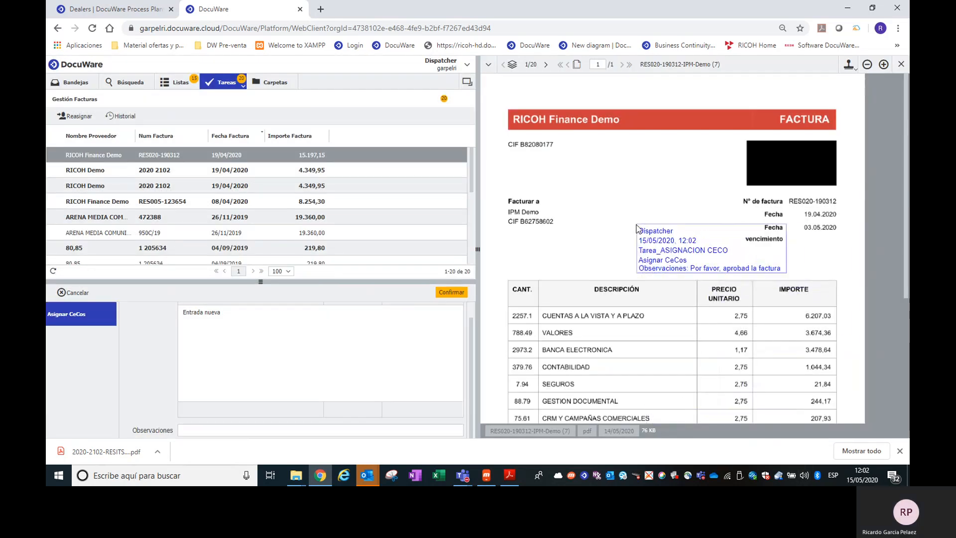
{"action": "left_click", "coordinate": [573, 213]}
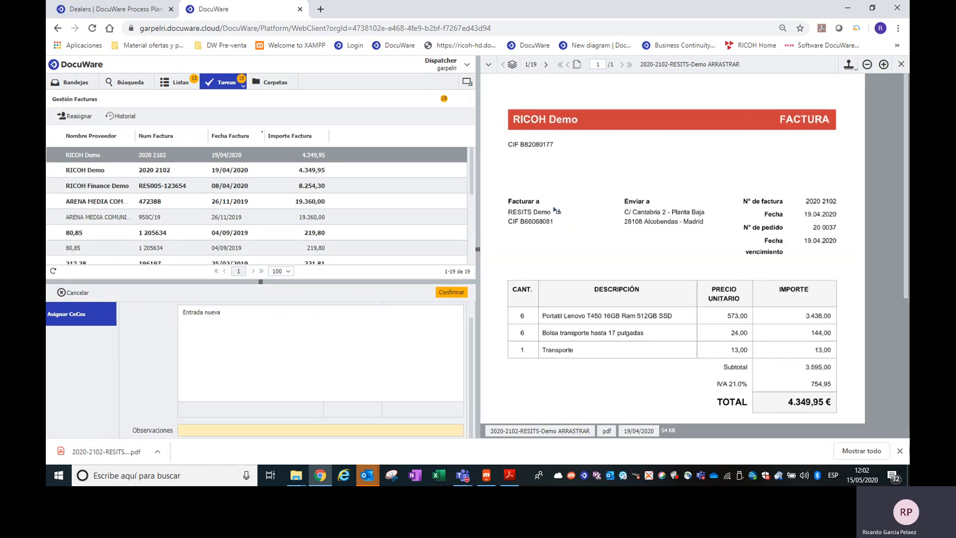
{"action": "left_click", "coordinate": [104, 16]}
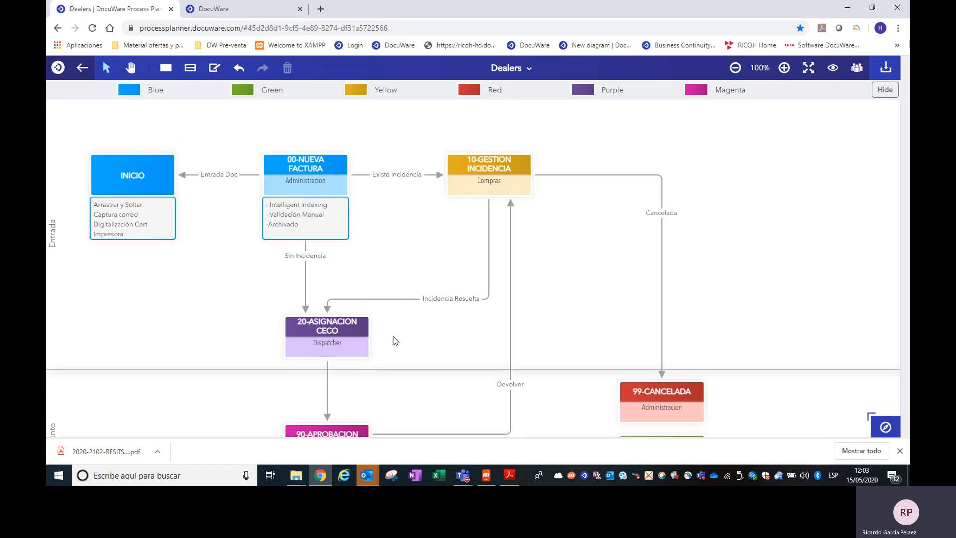
{"action": "left_click", "coordinate": [294, 356]}
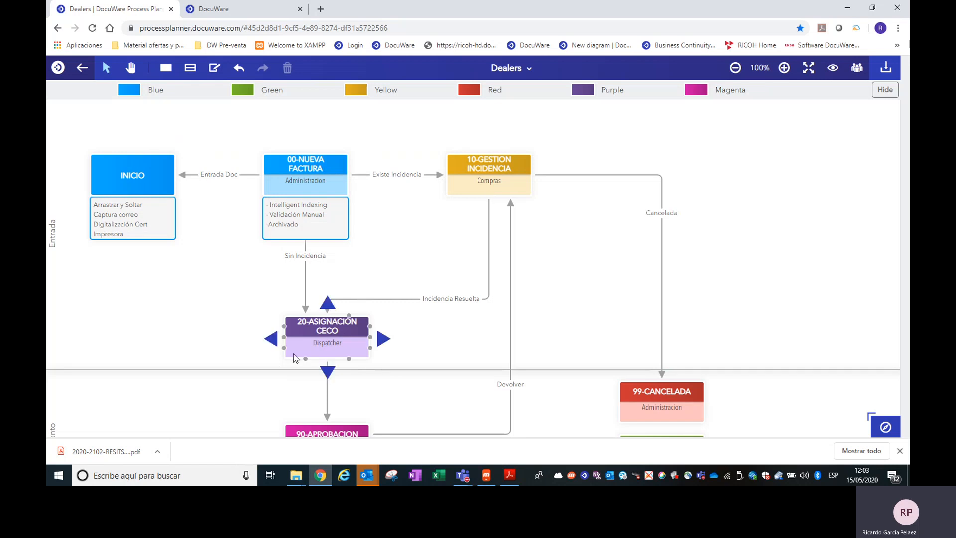
{"action": "left_click", "coordinate": [549, 142]}
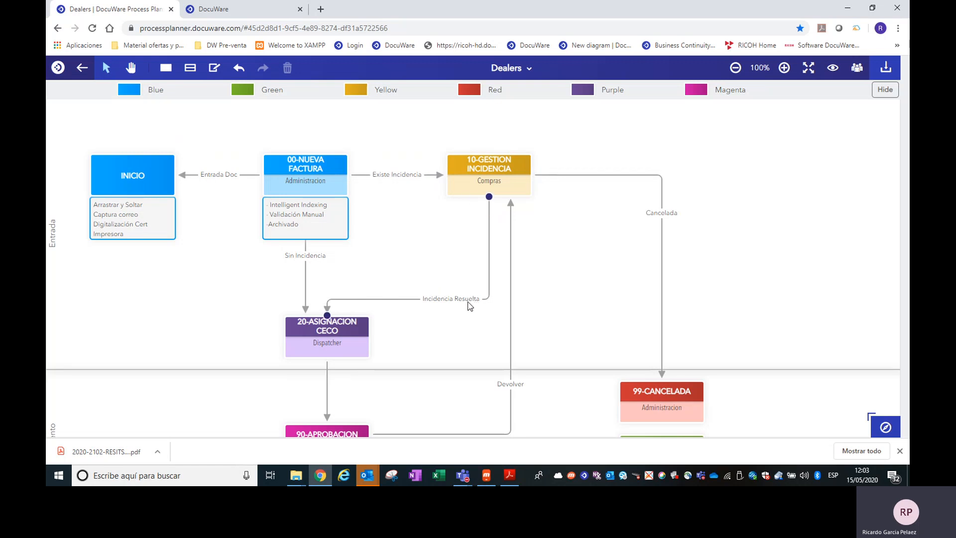
{"action": "left_click", "coordinate": [348, 324]}
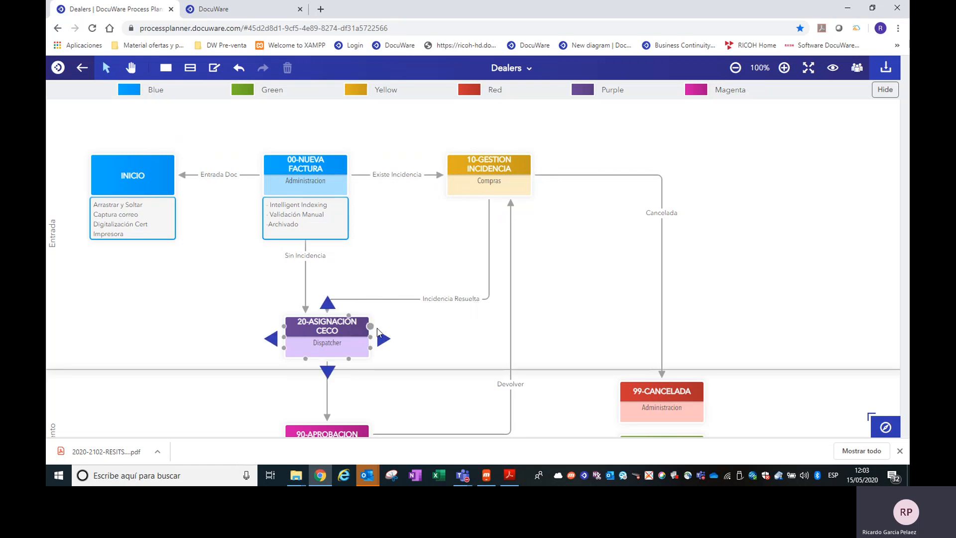
{"action": "scroll", "coordinate": [367, 333], "scroll_direction": "down", "scroll_amount": 2}
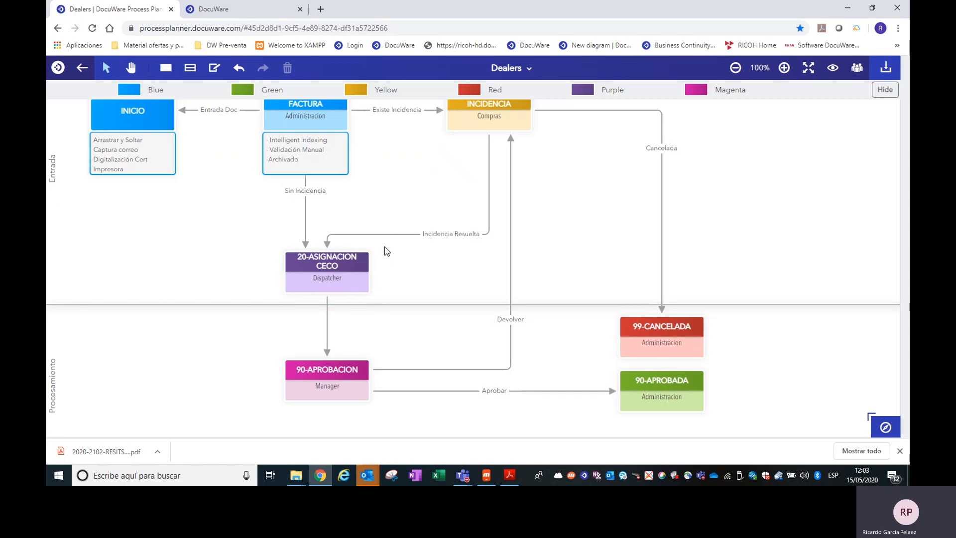
{"action": "left_click", "coordinate": [314, 291]}
- Log the Dispatcher out and sign in with the saved Manager credentials
{"action": "left_click", "coordinate": [226, 10]}
{"action": "left_click", "coordinate": [445, 64]}
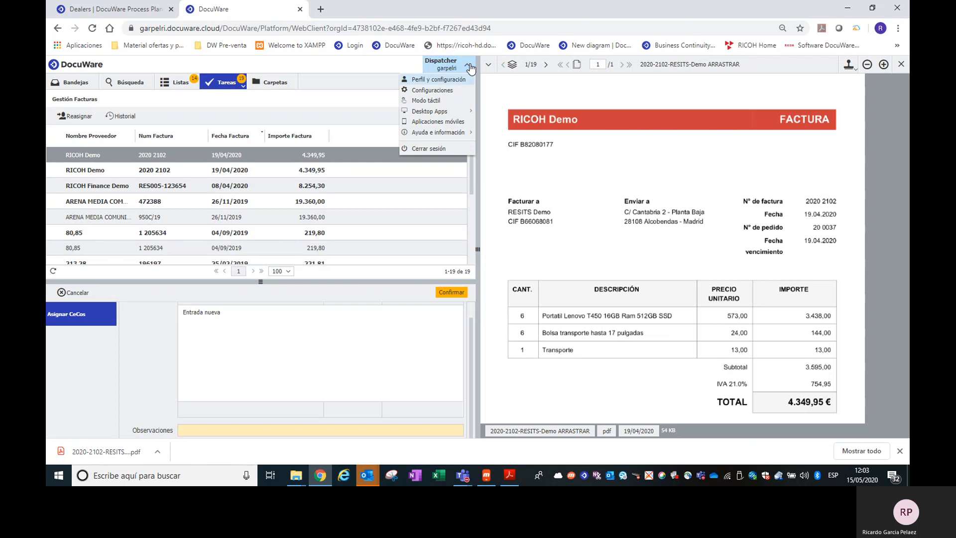
{"action": "left_click", "coordinate": [424, 148]}
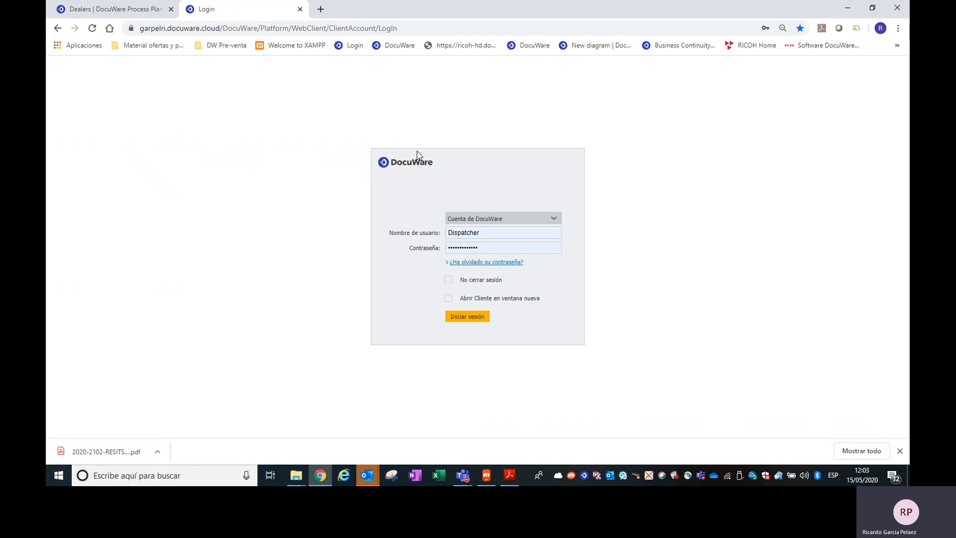
{"action": "left_click", "coordinate": [501, 230]}
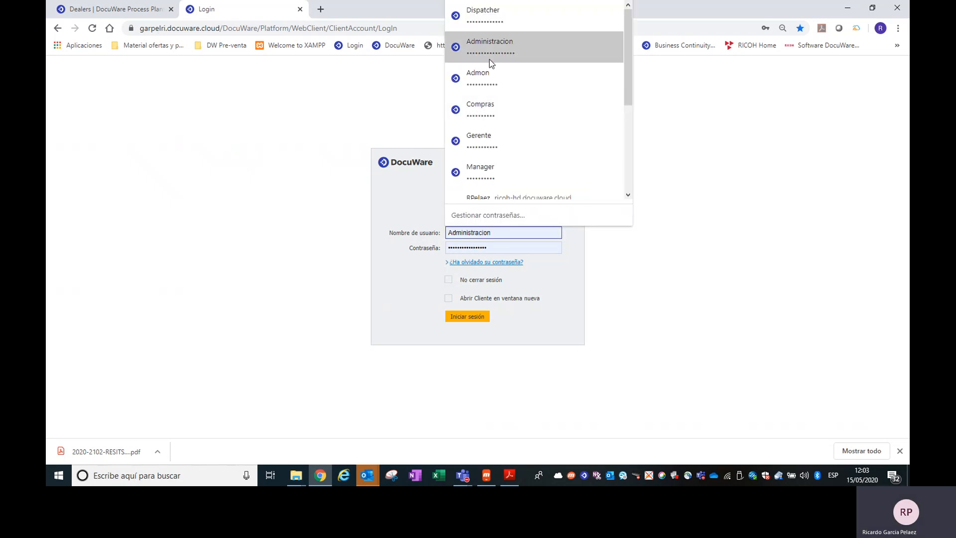
{"action": "left_click", "coordinate": [498, 171]}
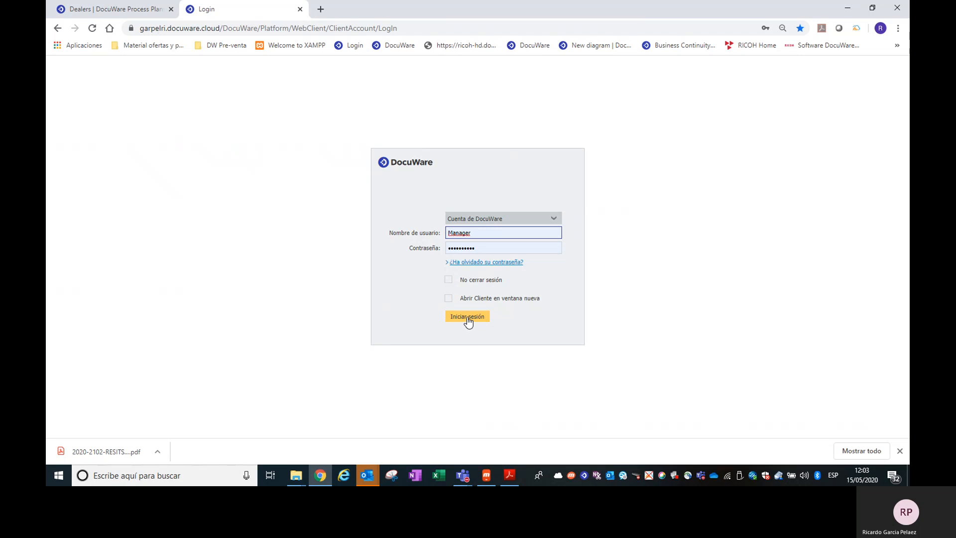
{"action": "left_click", "coordinate": [468, 319]}
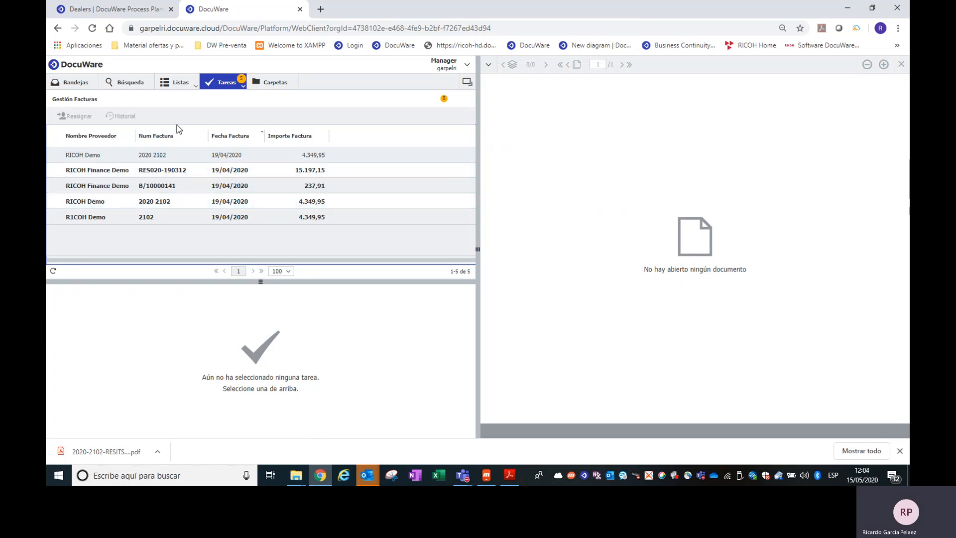
- Open the RICOH Demo 2020 2102 approval task from the Manager's Mis tareas
{"action": "left_click", "coordinate": [244, 87]}
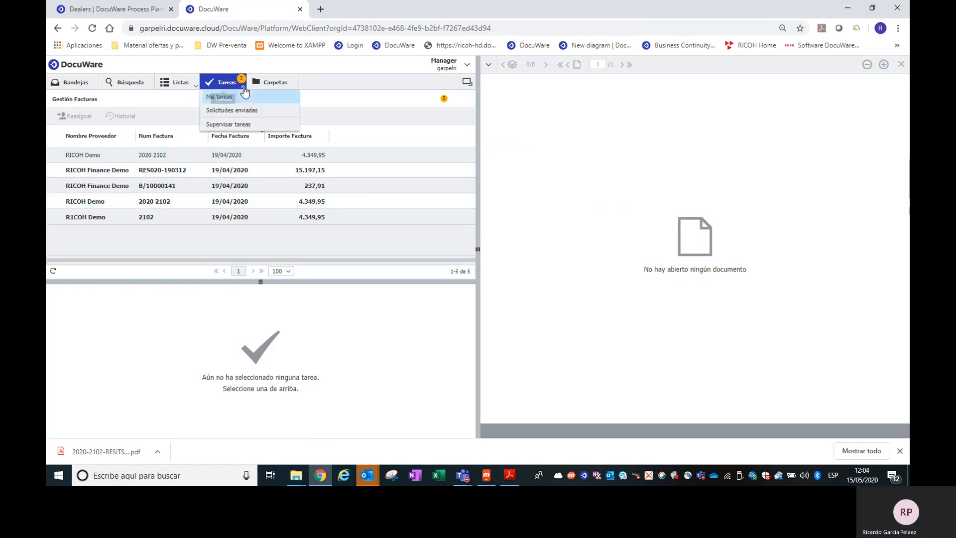
{"action": "left_click", "coordinate": [232, 98]}
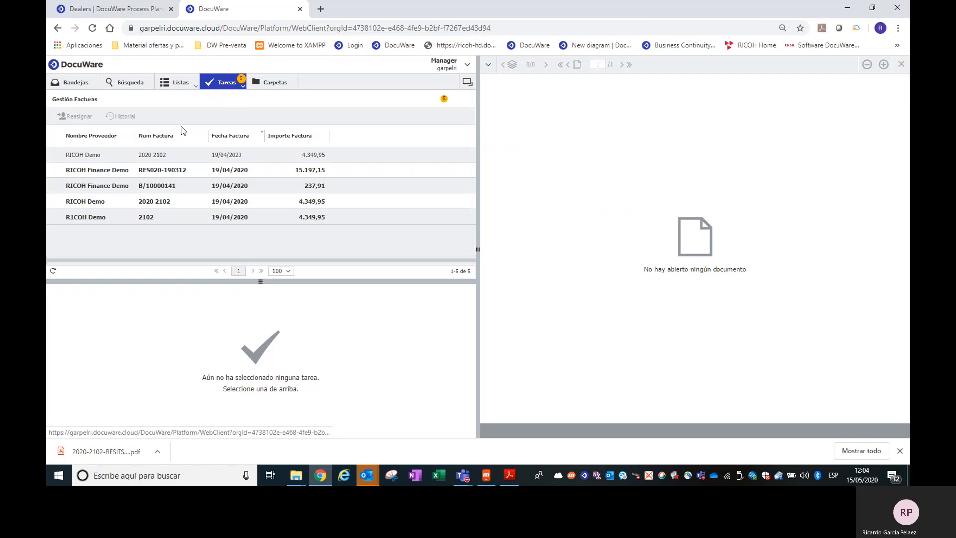
{"action": "left_click", "coordinate": [118, 160]}
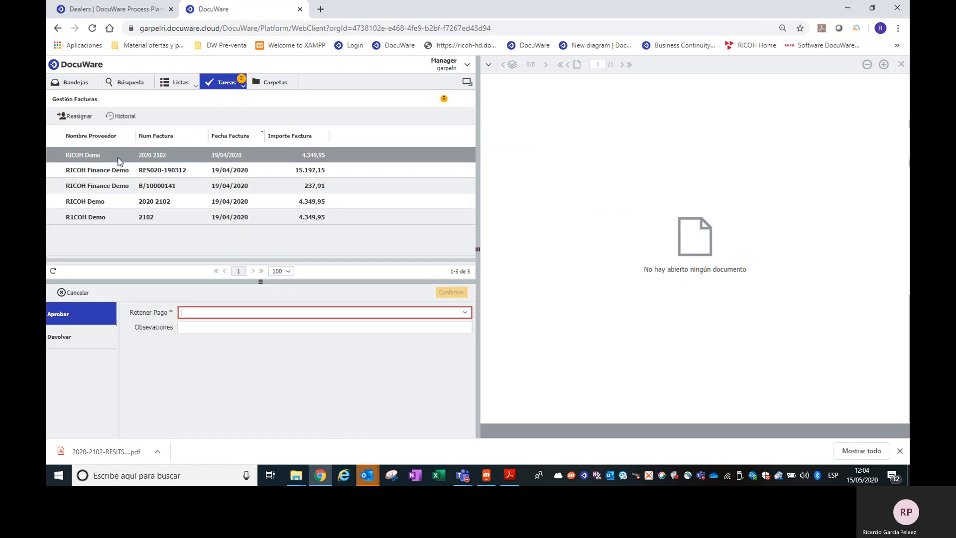
{"action": "left_click", "coordinate": [63, 157]}
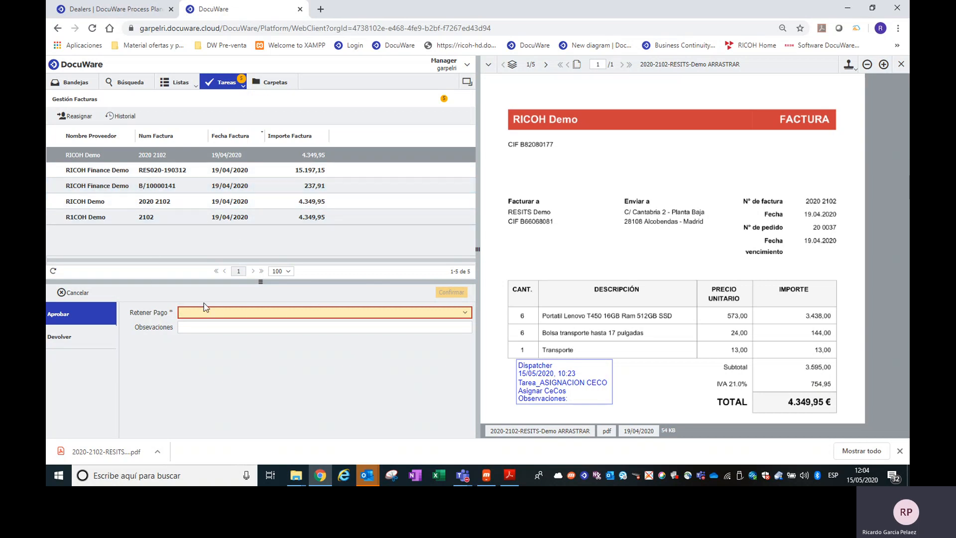
- Set Retener Pago to NO, note 'Proceder al pago de la factura' and confirm
{"action": "left_click", "coordinate": [466, 312]}
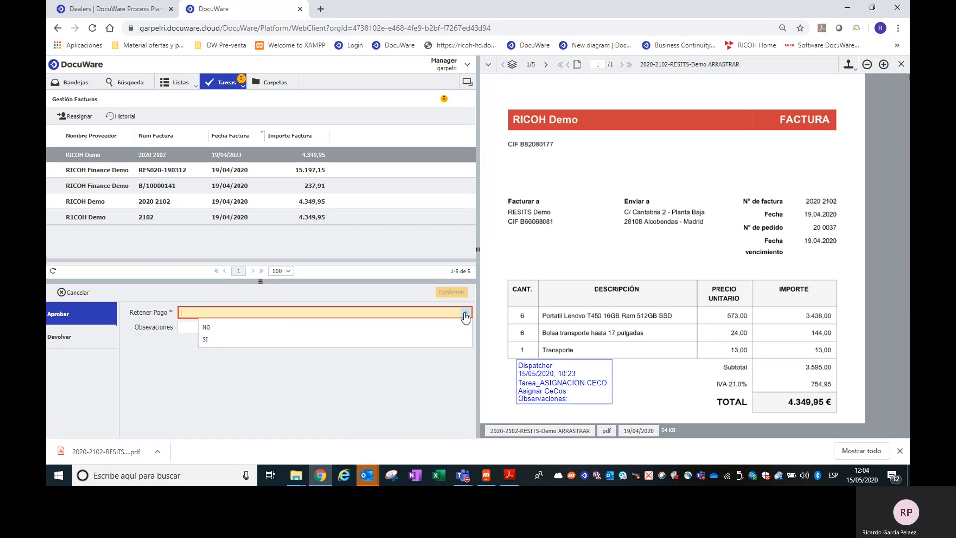
{"action": "left_click", "coordinate": [447, 324]}
{"action": "left_click", "coordinate": [299, 327]}
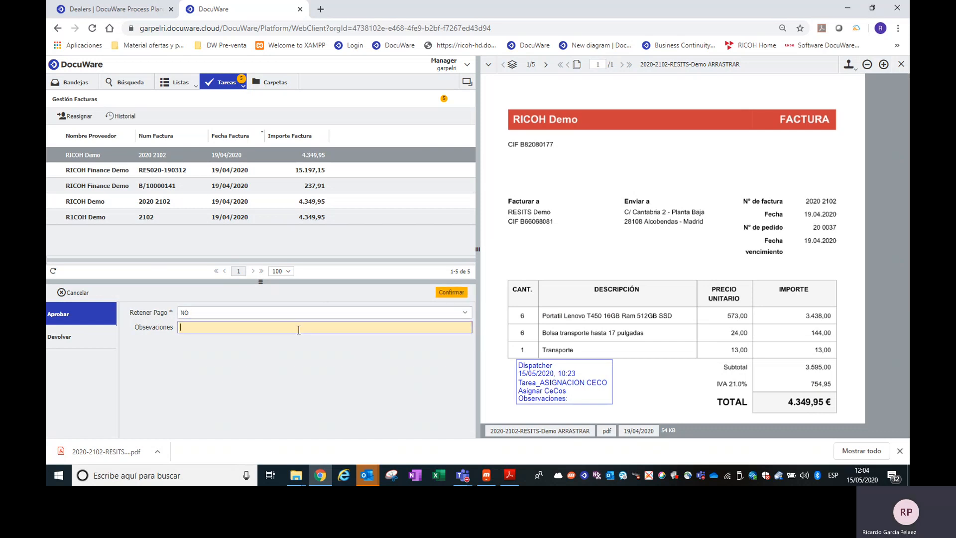
{"action": "left_click", "coordinate": [458, 308]}
{"action": "type", "text": "Pre"}
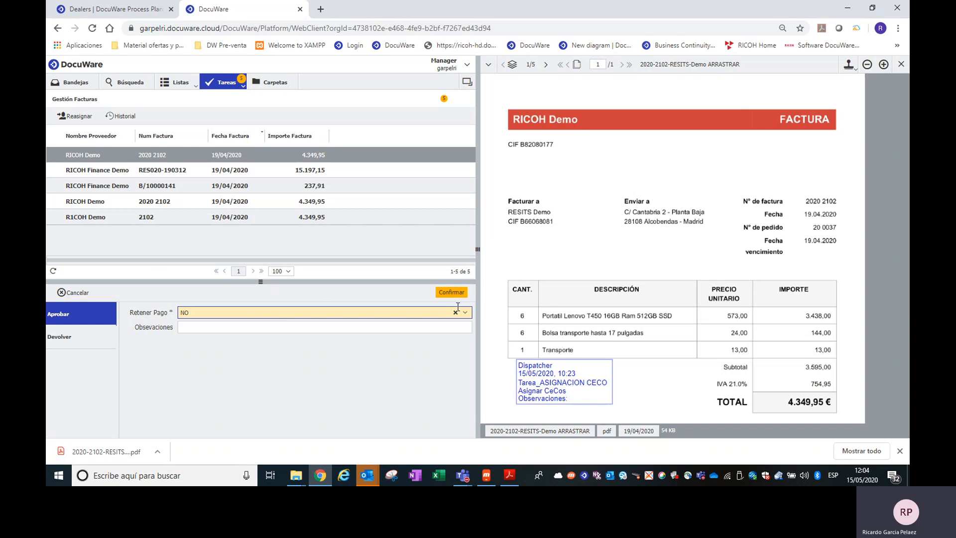
{"action": "key", "text": "Tab"}
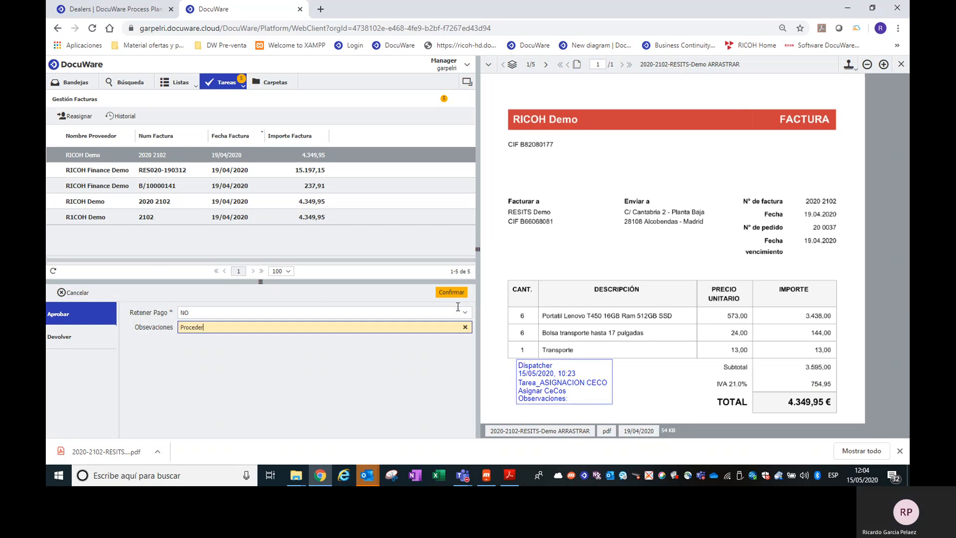
{"action": "type", "text": "Proceder al pago de la factura"}
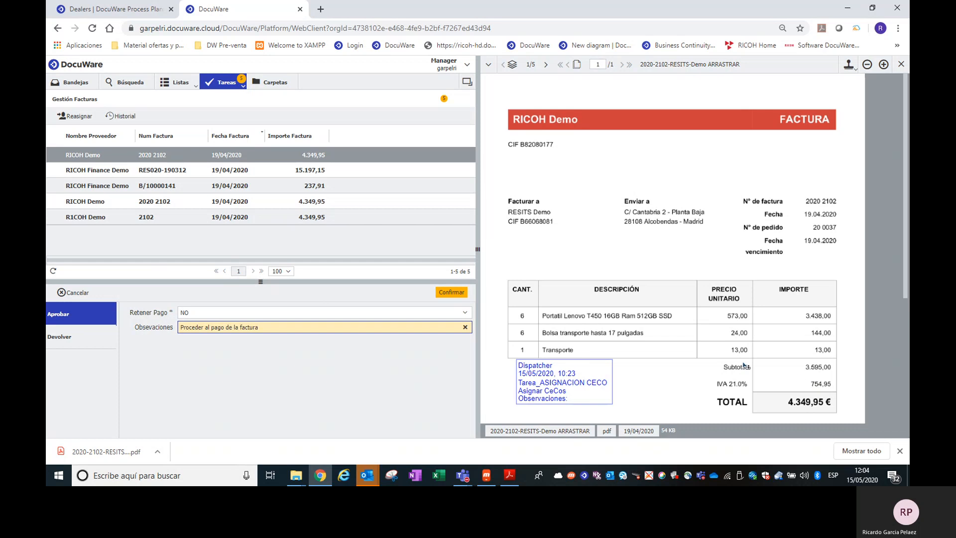
{"action": "left_click", "coordinate": [459, 296]}
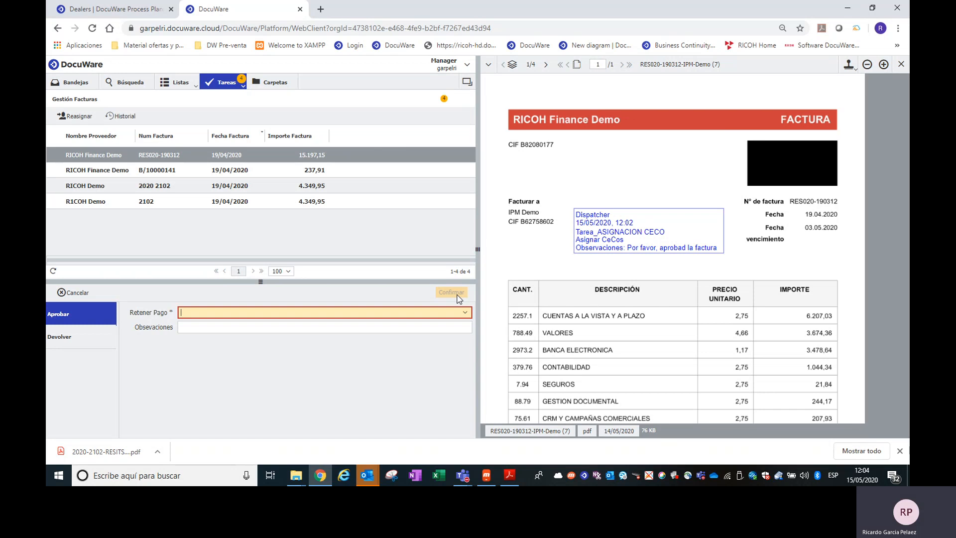
- Return invoice RES020-190312 with the reason 'No cumple con los criterios de contrato'
{"action": "left_click", "coordinate": [75, 337]}
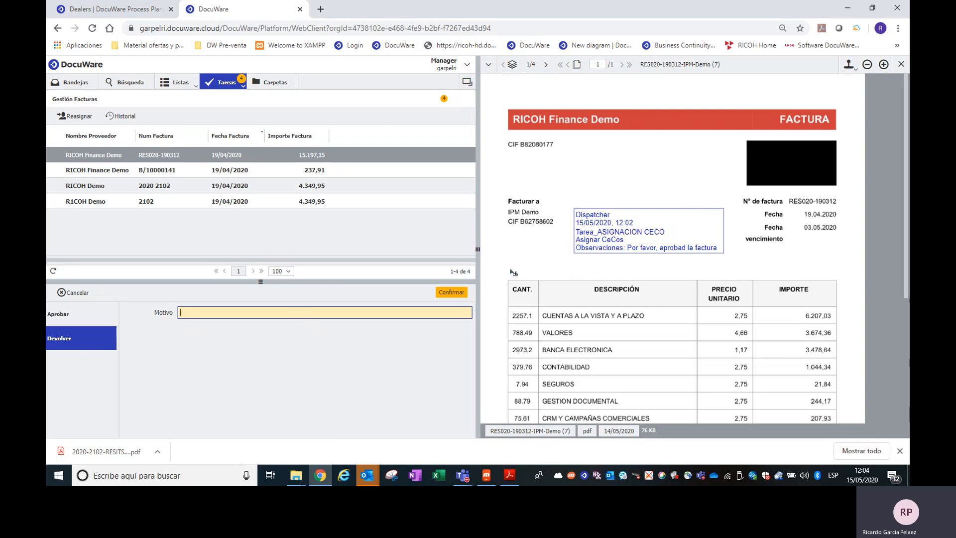
{"action": "type", "text": "No"}
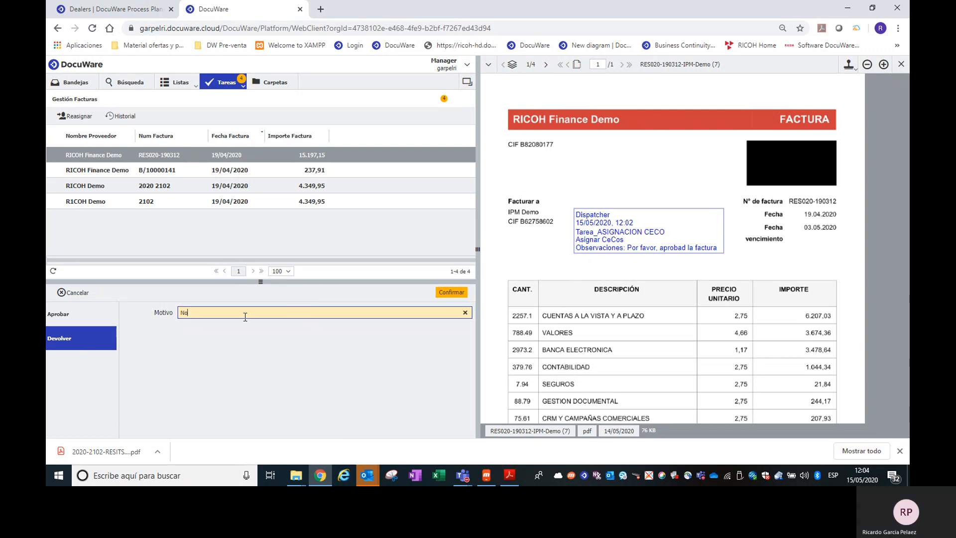
{"action": "type", "text": " cumple con los criterios de contrato"}
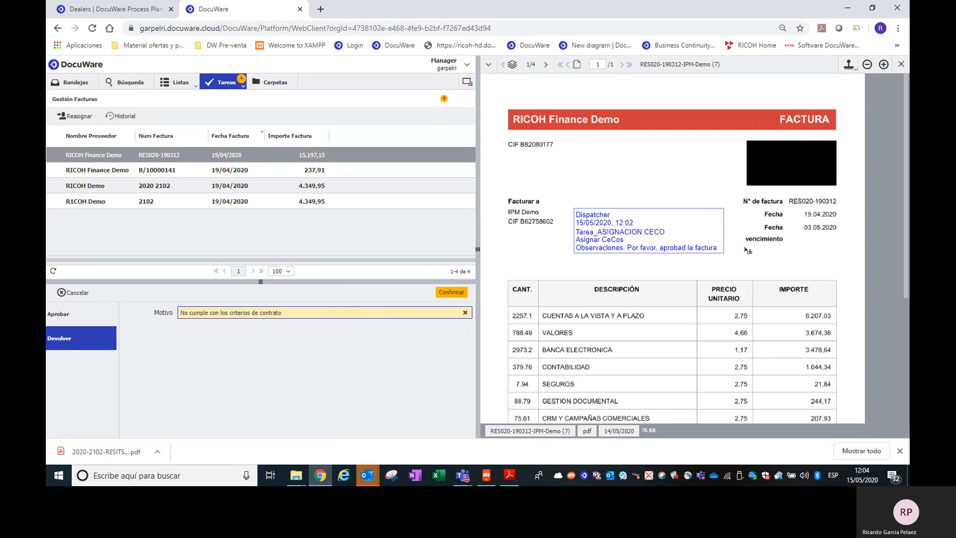
{"action": "left_click", "coordinate": [453, 293]}
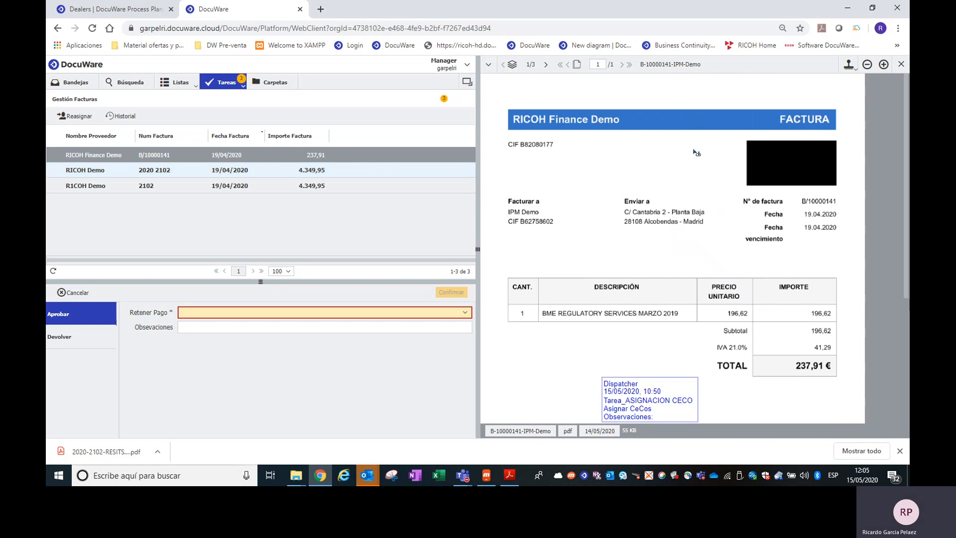
- Choose the Aprobar stamp for invoice B/10000141 and set Retener Pago to NO
{"action": "left_click", "coordinate": [849, 64]}
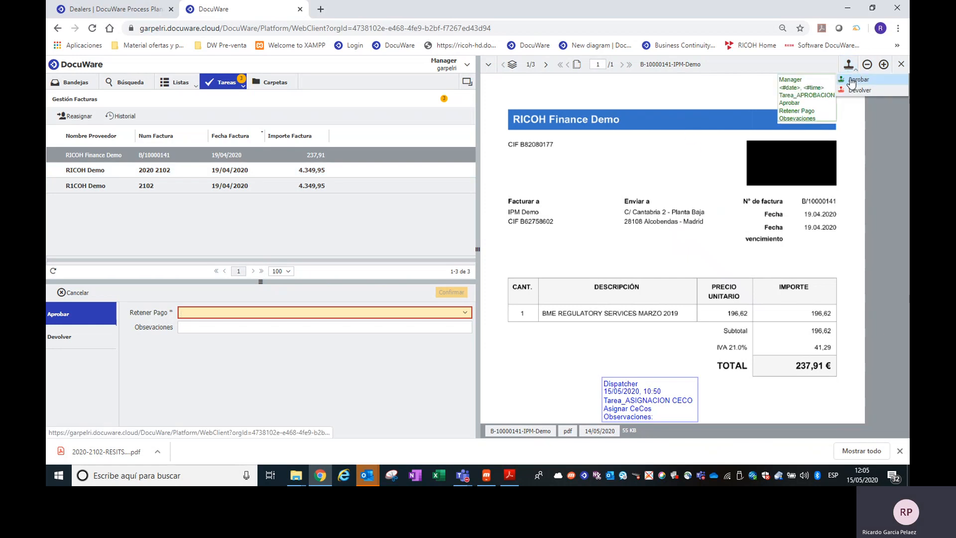
{"action": "left_click", "coordinate": [852, 82]}
{"action": "left_click", "coordinate": [564, 242]}
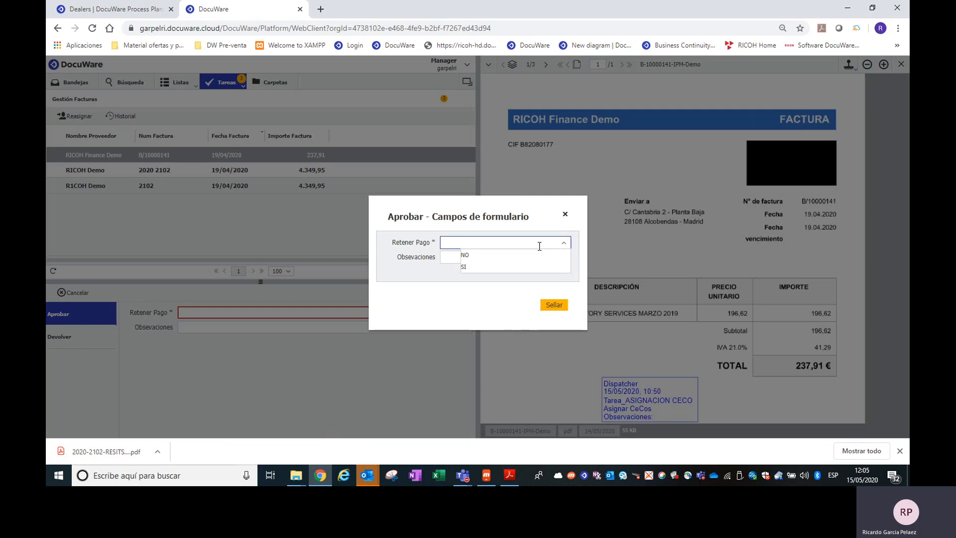
{"action": "left_click", "coordinate": [518, 255]}
- Enter the observation 'Está OK', apply the stamp, and return to the Process Planner diagram
{"action": "left_click", "coordinate": [493, 257]}
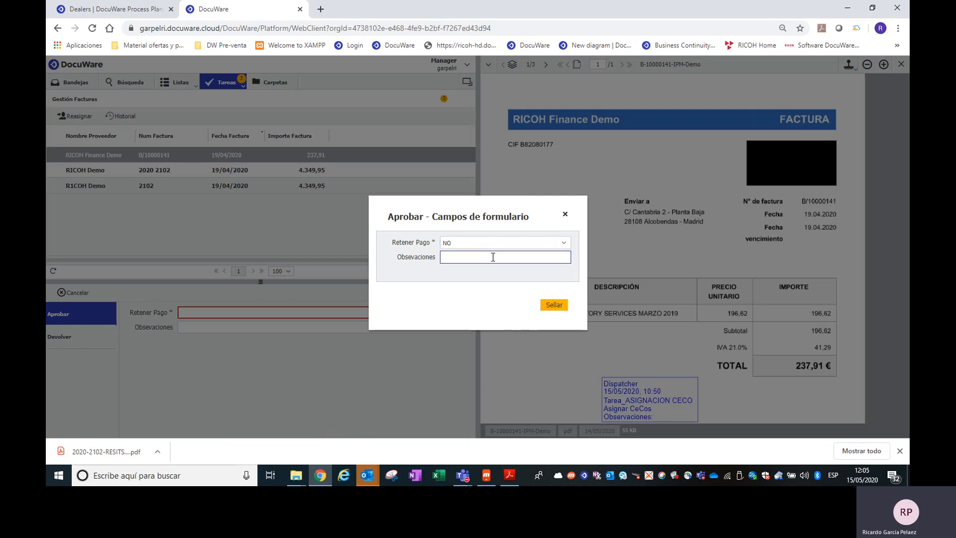
{"action": "type", "text": "ESta"}
{"action": "key", "text": "BackSpace"}
{"action": "key", "text": "BackSpace"}
{"action": "type", "text": "á OK"}
{"action": "left_click", "coordinate": [544, 305]}
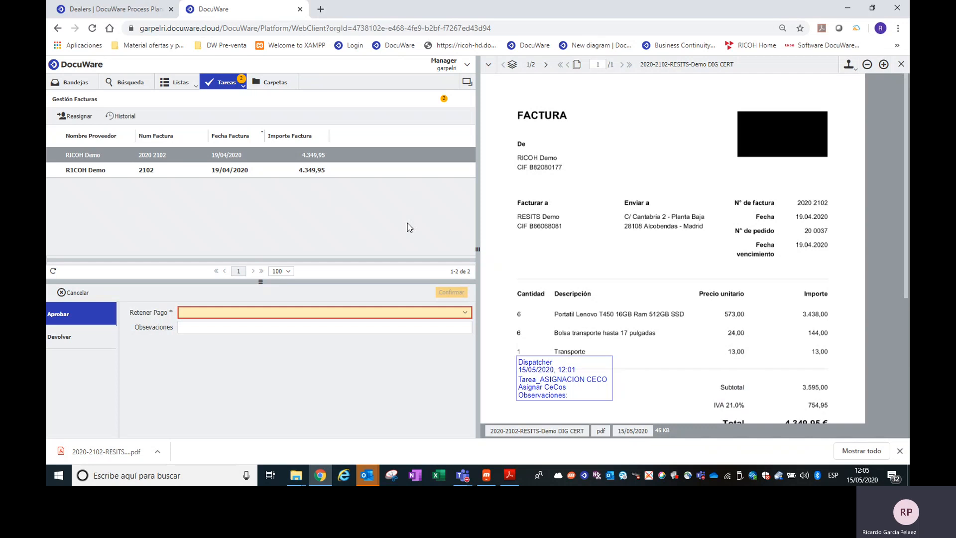
{"action": "left_click", "coordinate": [115, 9]}
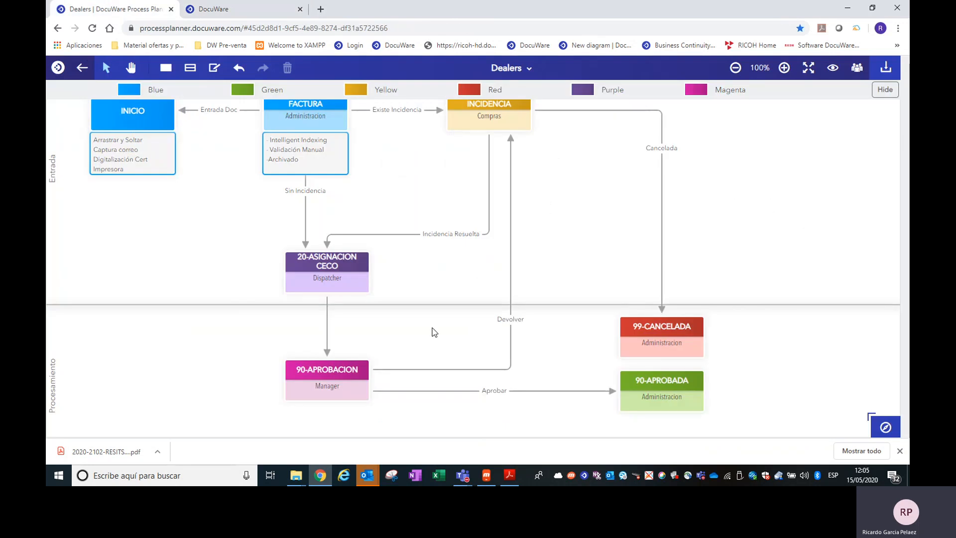
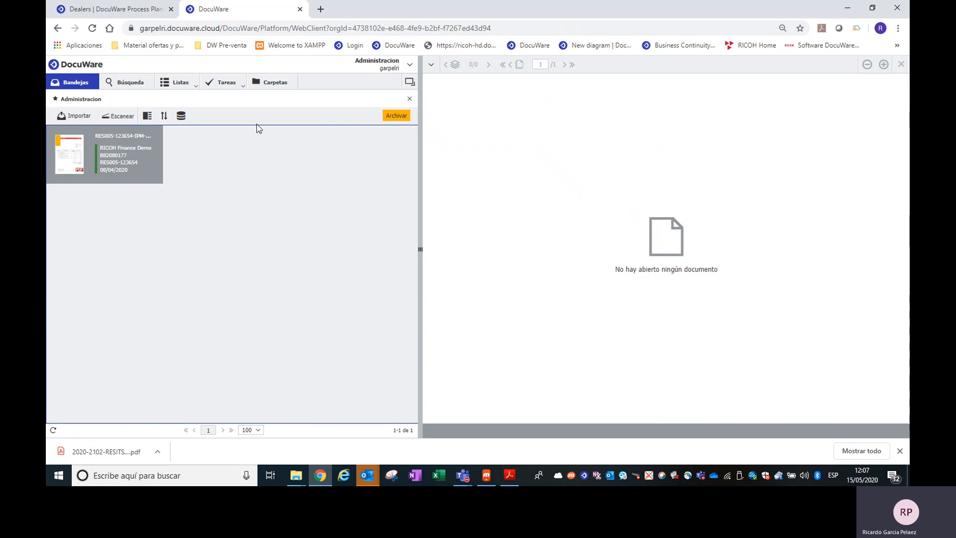
- In profile tray settings, make Administracion ALB and the Otros Documentos storage dialog visible, then save
{"action": "left_click", "coordinate": [408, 65]}
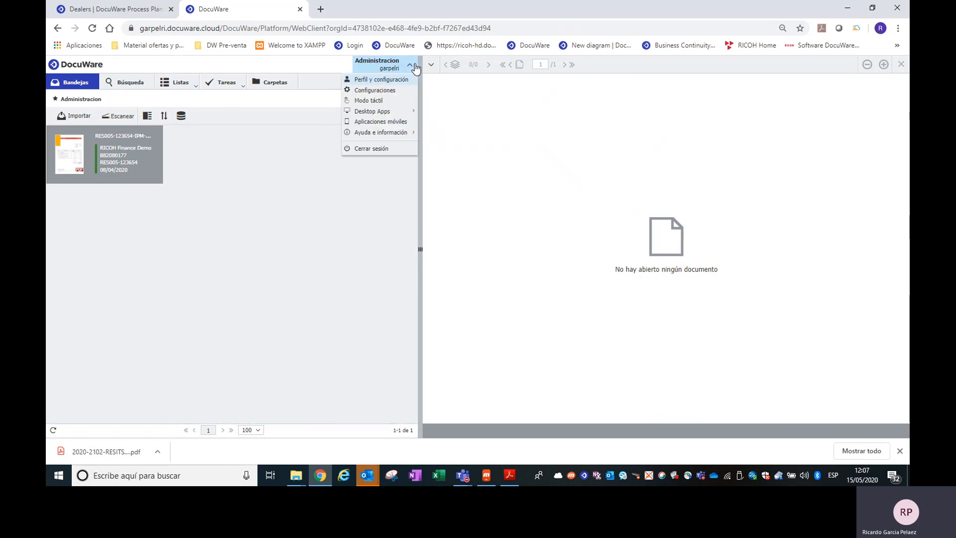
{"action": "left_click", "coordinate": [394, 79]}
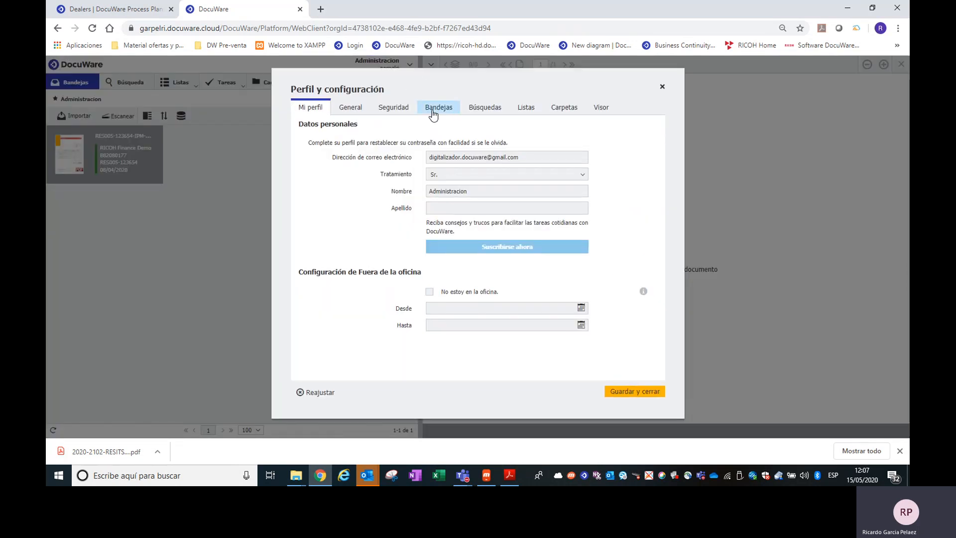
{"action": "left_click", "coordinate": [433, 113]}
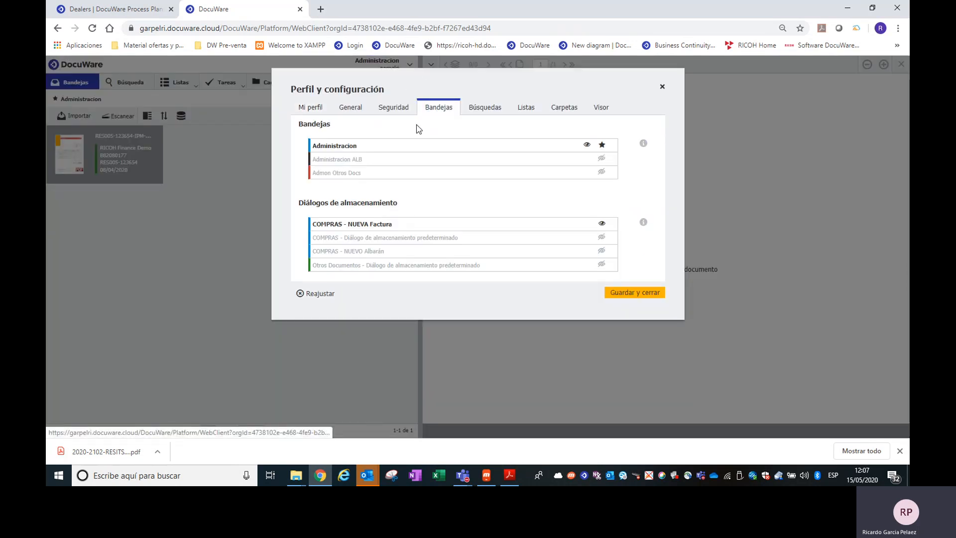
{"action": "left_click", "coordinate": [602, 159]}
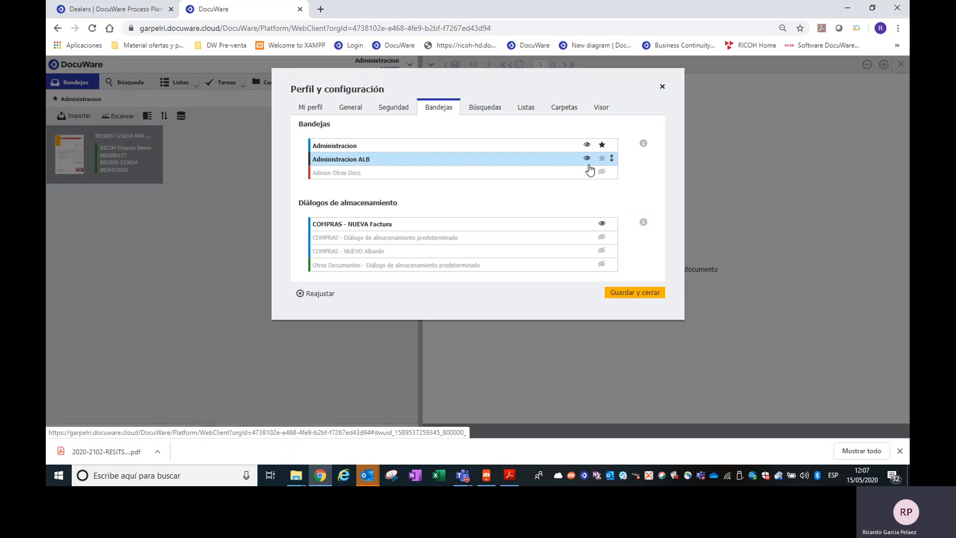
{"action": "left_click", "coordinate": [603, 266]}
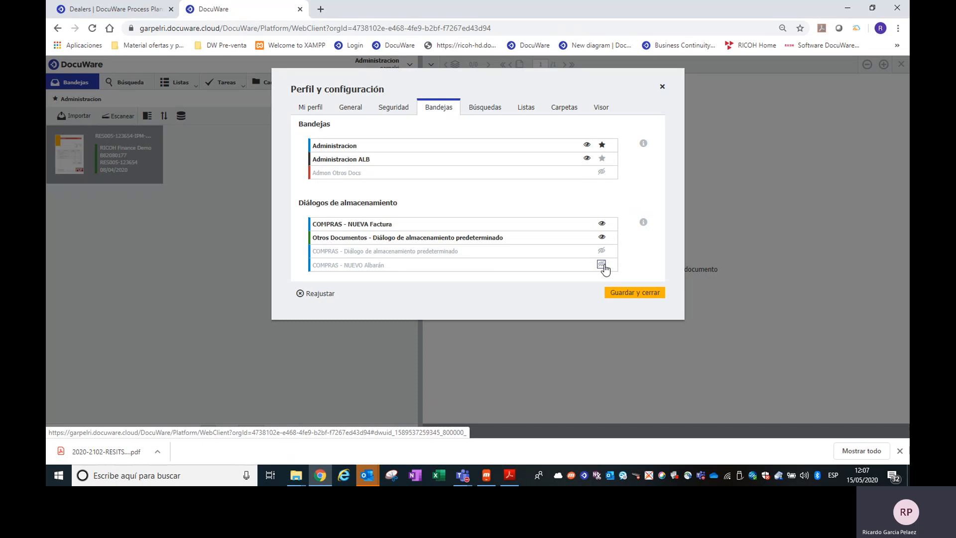
{"action": "left_click", "coordinate": [625, 293]}
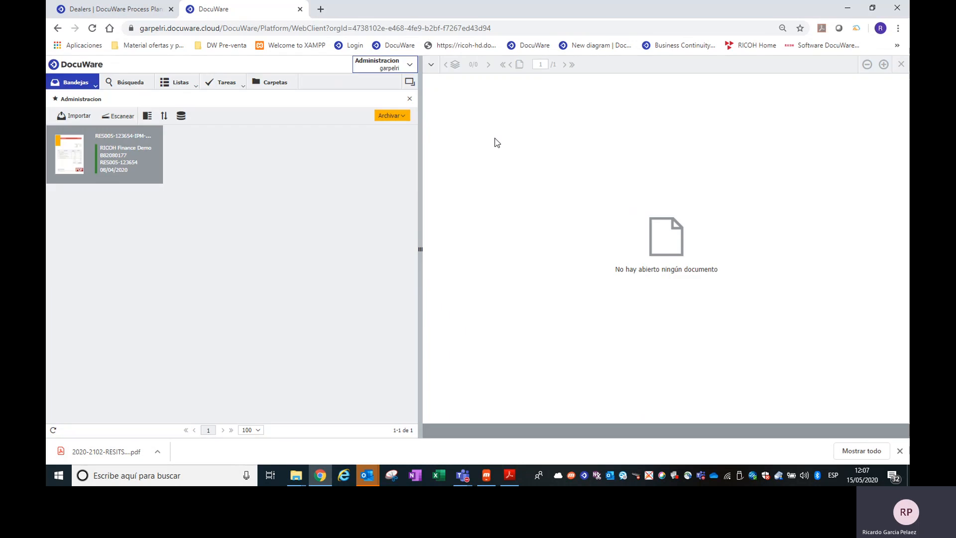
{"action": "left_click", "coordinate": [96, 89]}
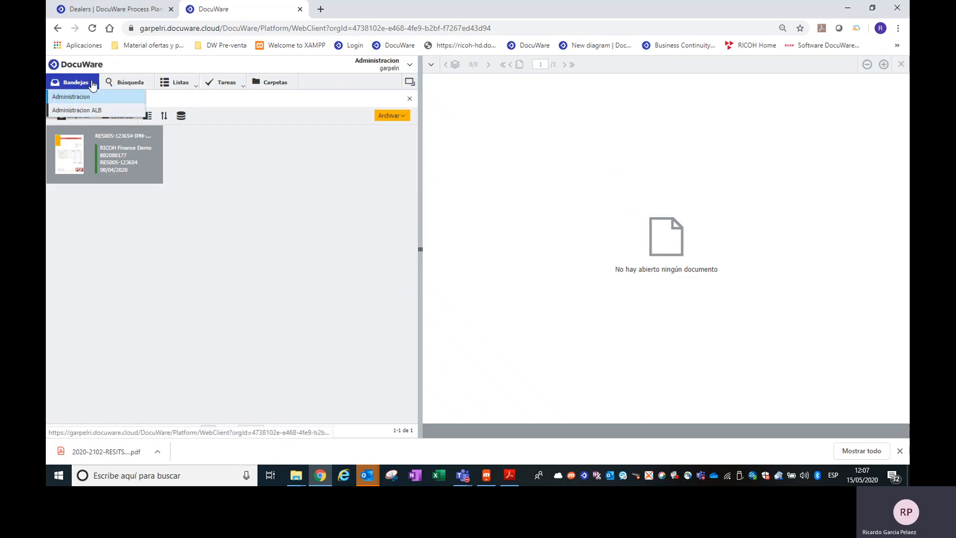
- Hide the Administracion ALB tray, show Admon Otros Docs, and save the profile settings
{"action": "left_click", "coordinate": [408, 64]}
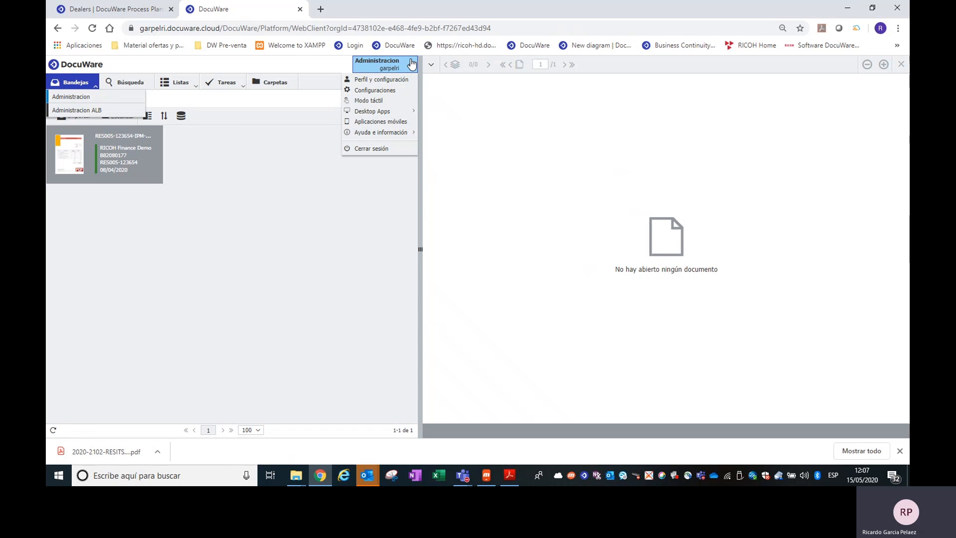
{"action": "left_click", "coordinate": [391, 80]}
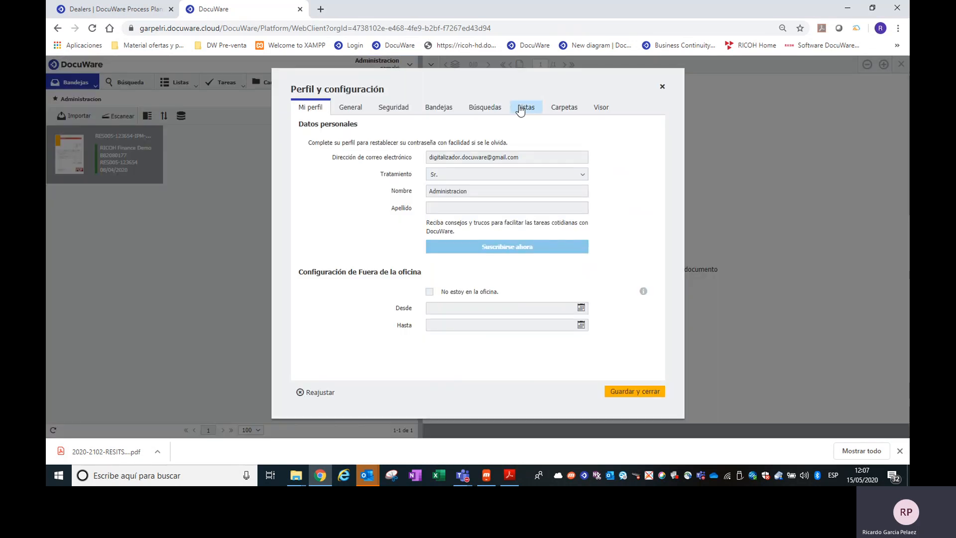
{"action": "left_click", "coordinate": [428, 113]}
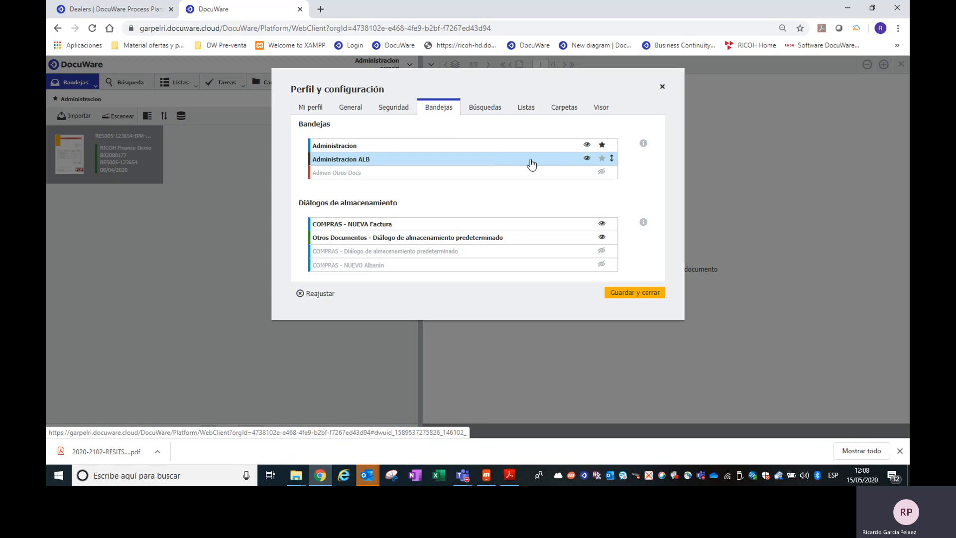
{"action": "left_click", "coordinate": [586, 159]}
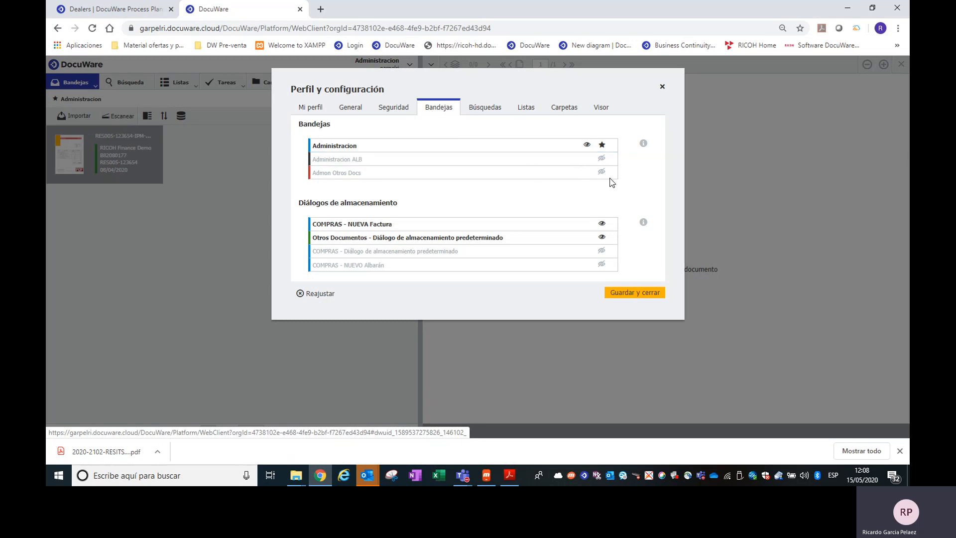
{"action": "left_click", "coordinate": [601, 172]}
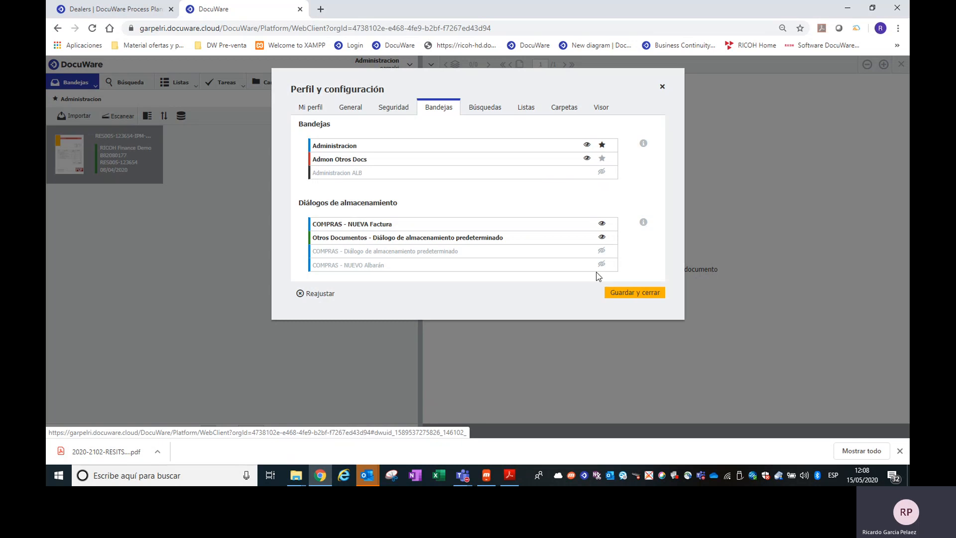
{"action": "left_click", "coordinate": [637, 298]}
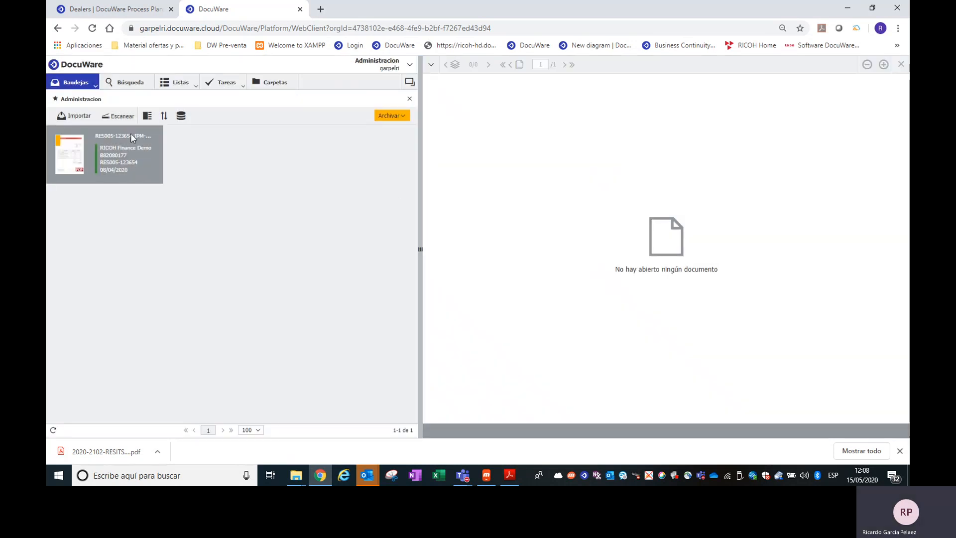
- Open the Admon Otros Docs tray and delete the old Plano AUTOCAD document
{"action": "left_click", "coordinate": [94, 86]}
{"action": "left_click", "coordinate": [85, 109]}
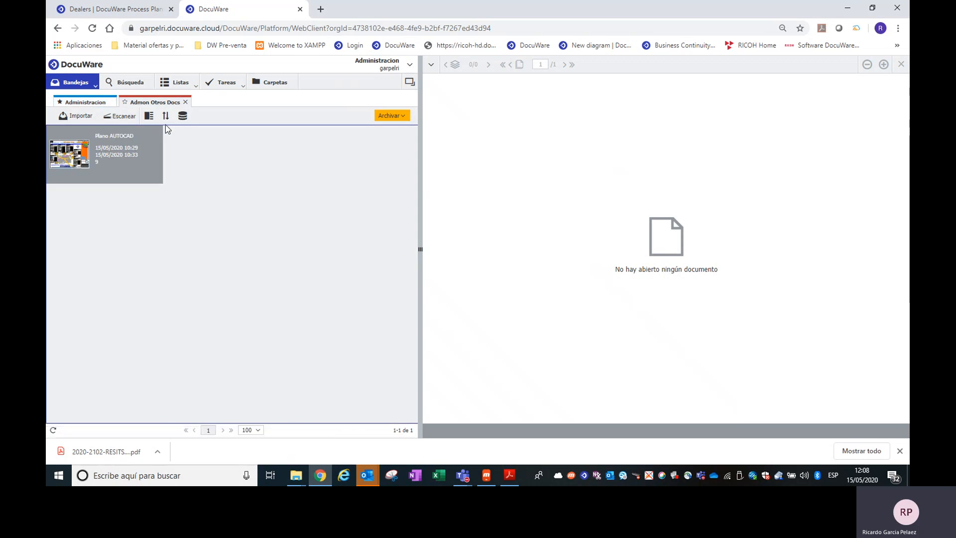
{"action": "key", "text": "Delete"}
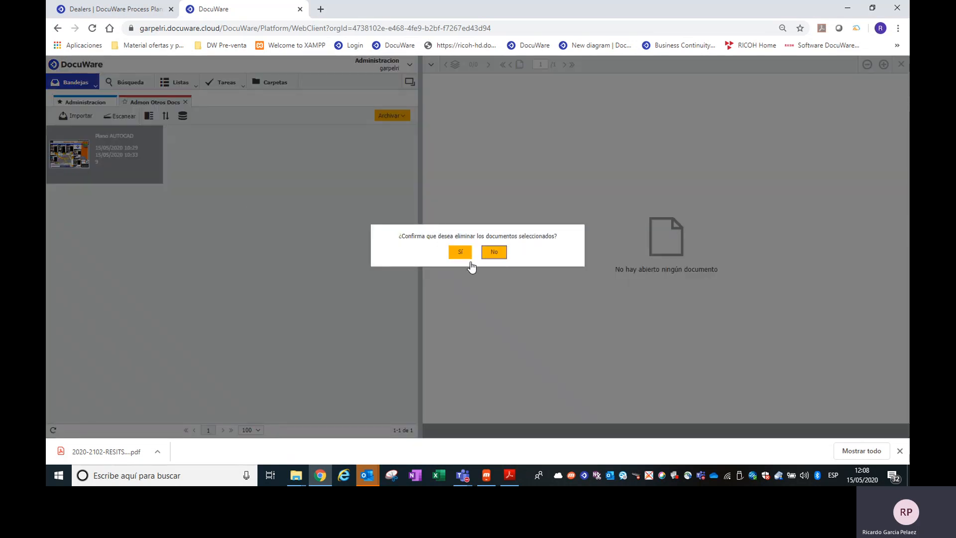
{"action": "left_click", "coordinate": [459, 252]}
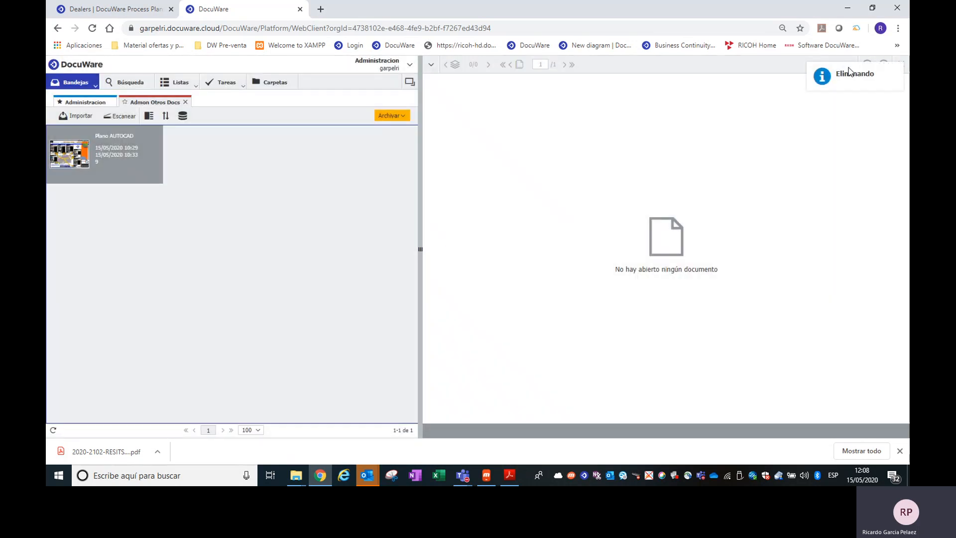
- Drag the Plano AUTOCAD and Fichero EXCEL desktop files into the tray
{"action": "left_click", "coordinate": [873, 9]}
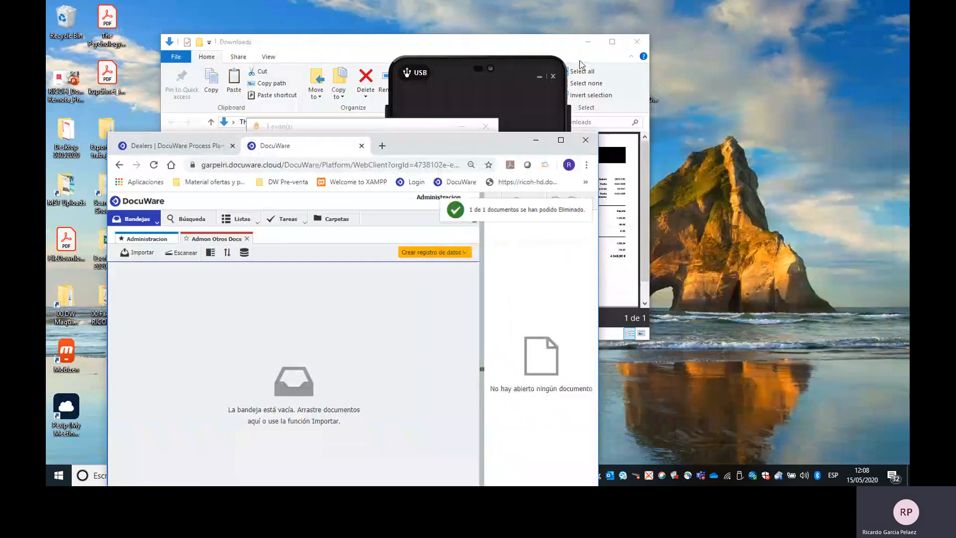
{"action": "left_click", "coordinate": [588, 42]}
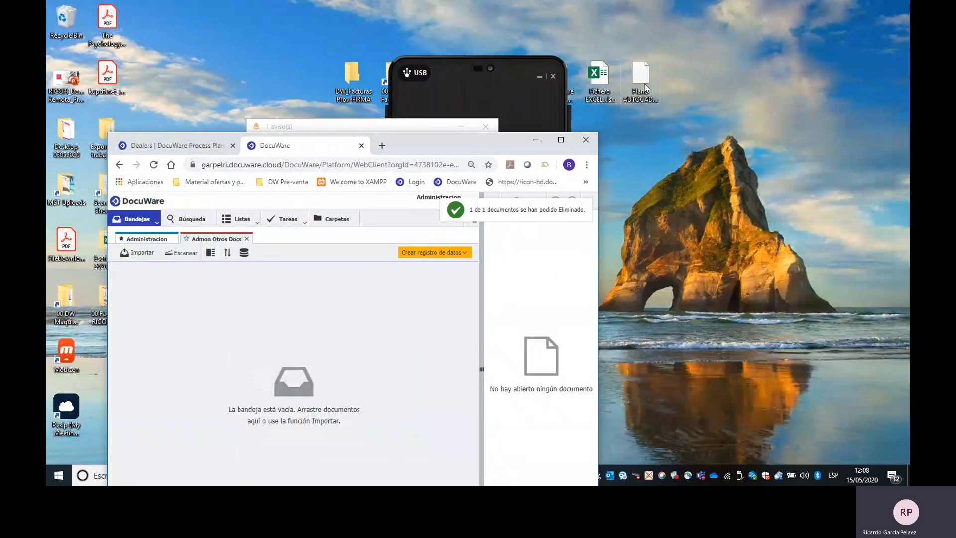
{"action": "left_click_drag", "start_coordinate": [644, 88], "coordinate": [277, 305]}
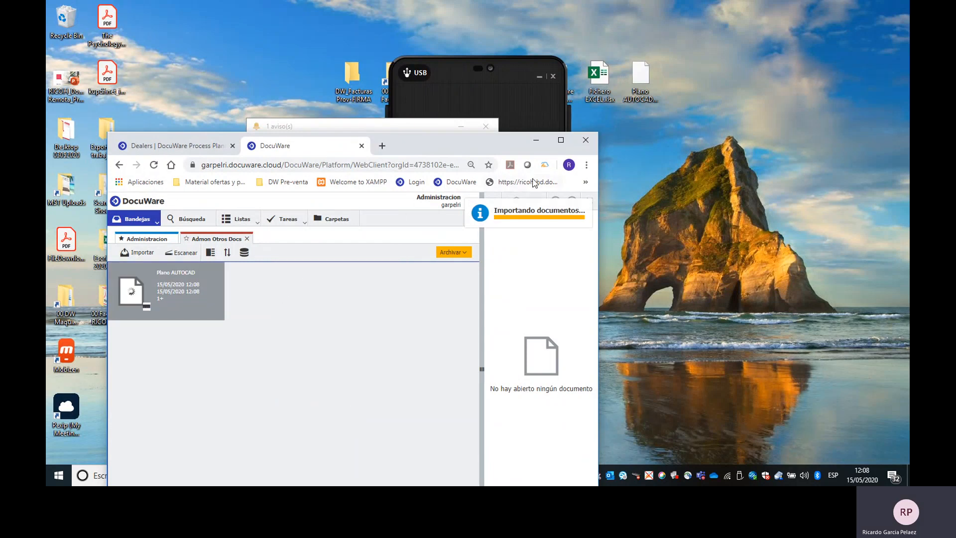
{"action": "left_click_drag", "start_coordinate": [599, 74], "coordinate": [241, 312]}
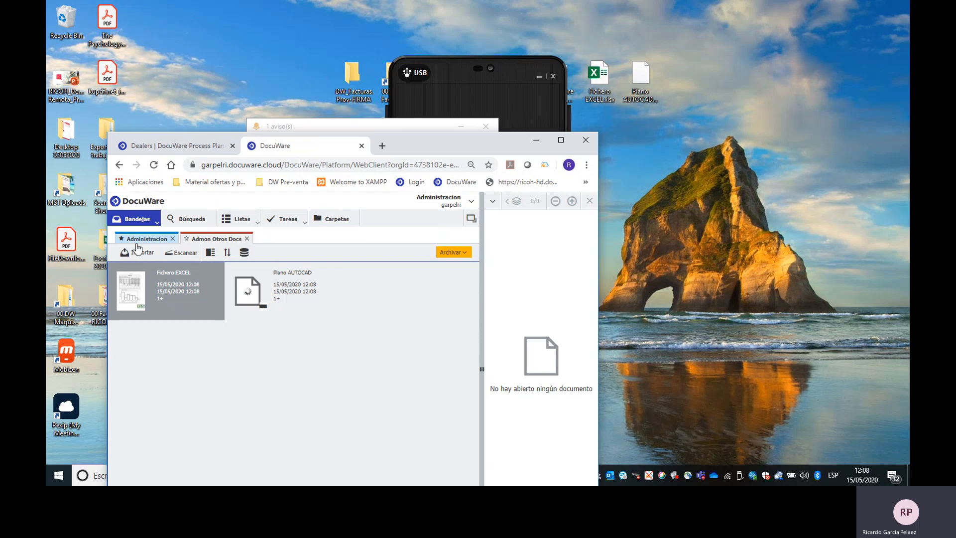
{"action": "left_click", "coordinate": [244, 277]}
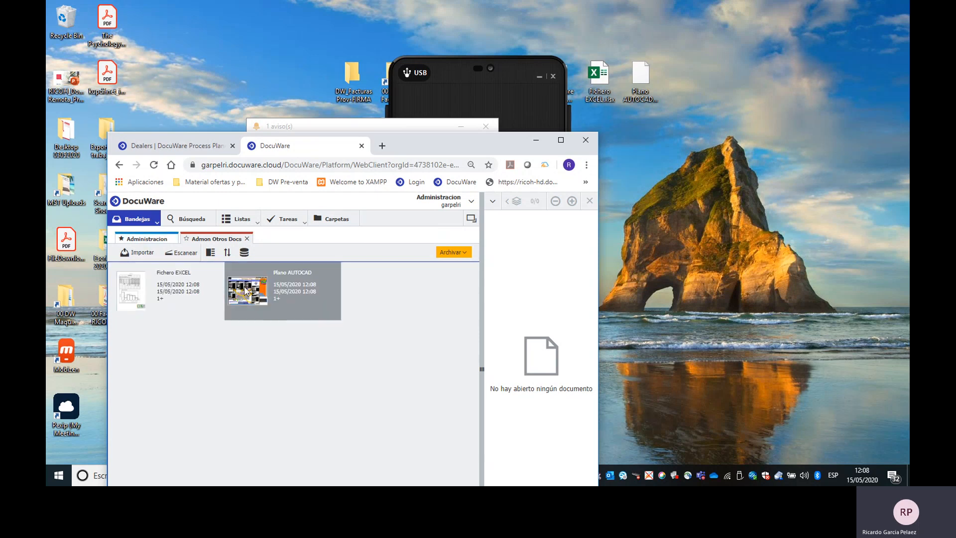
{"action": "left_click", "coordinate": [561, 141]}
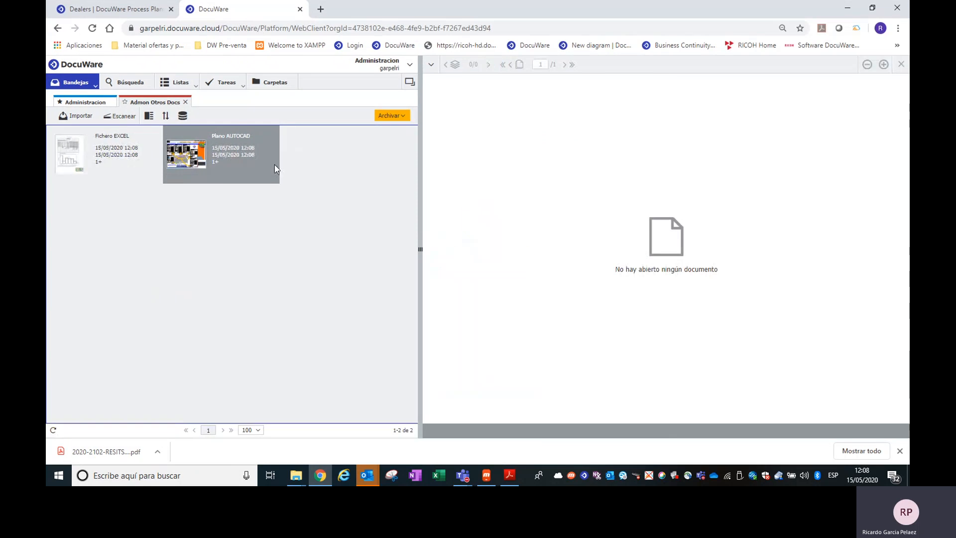
- Clip Plano AUTOCAD and Fichero EXCEL together into one 9-page Fichero EXCEL document
{"action": "double_click", "coordinate": [210, 158]}
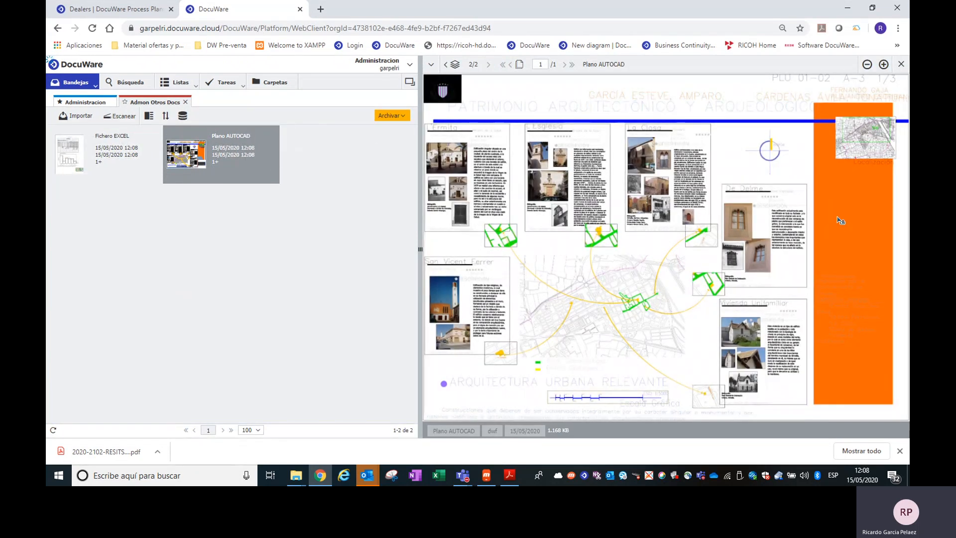
{"action": "left_click", "coordinate": [92, 159]}
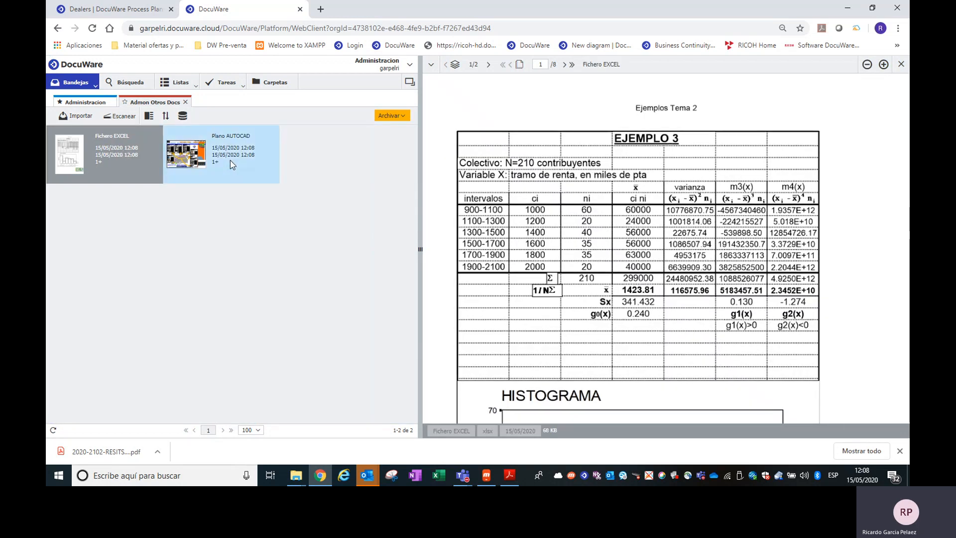
{"action": "right_click", "coordinate": [220, 160]}
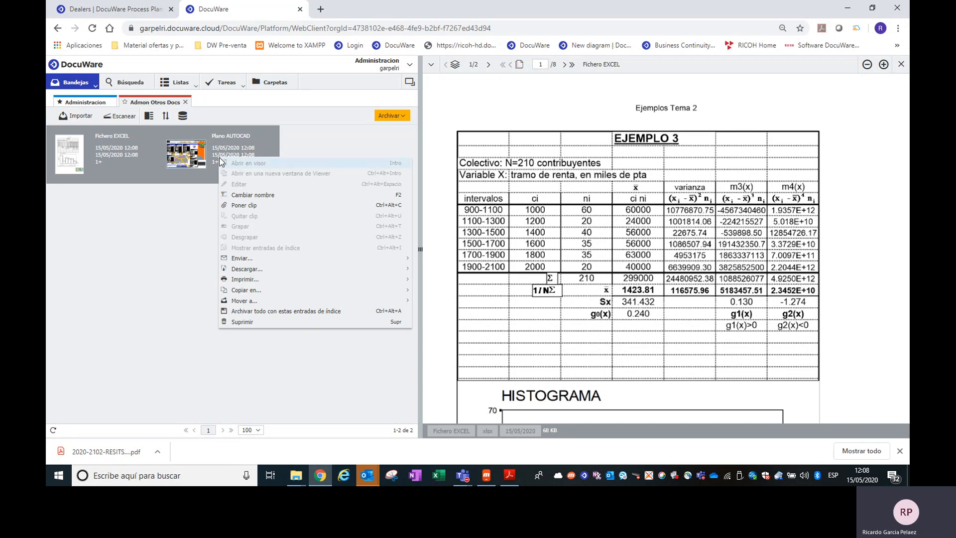
{"action": "left_click", "coordinate": [237, 206]}
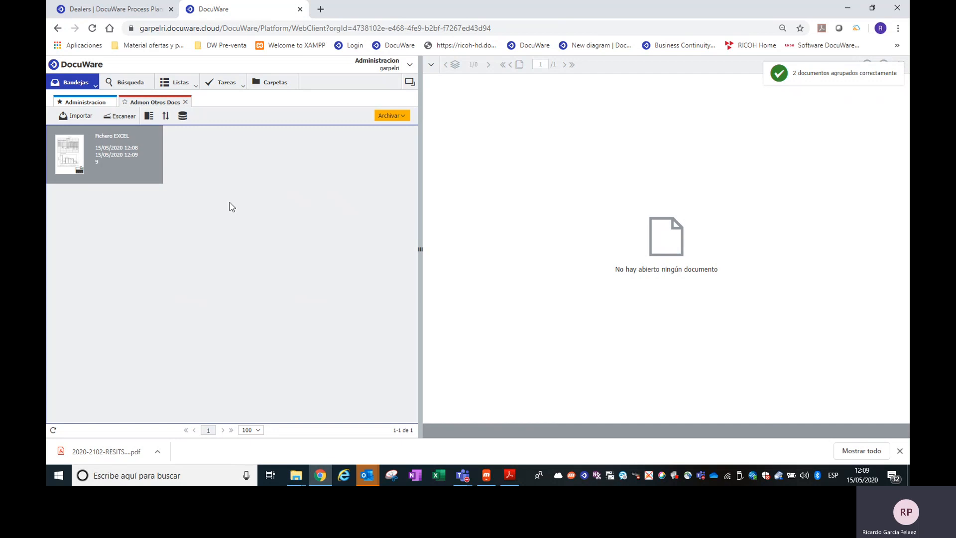
{"action": "left_click", "coordinate": [91, 154]}
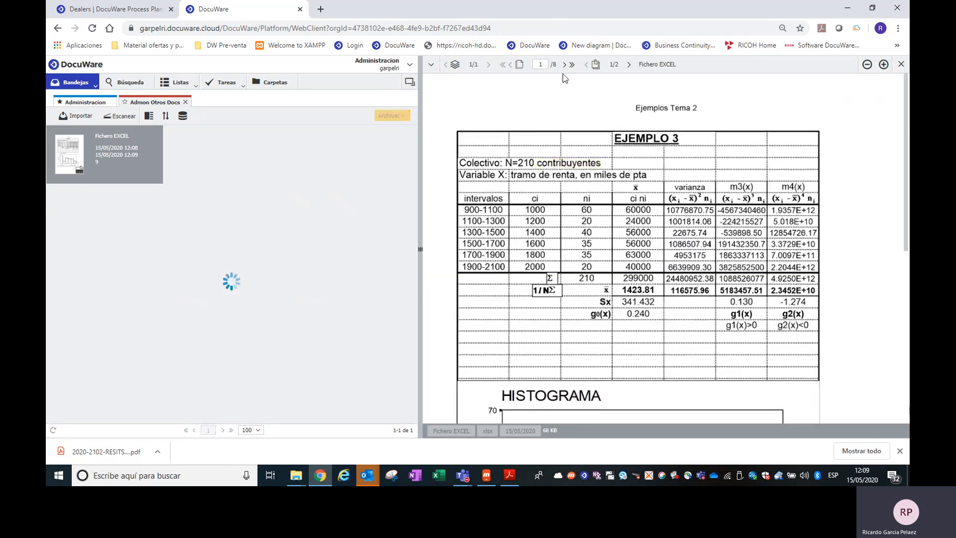
{"action": "left_click", "coordinate": [629, 64]}
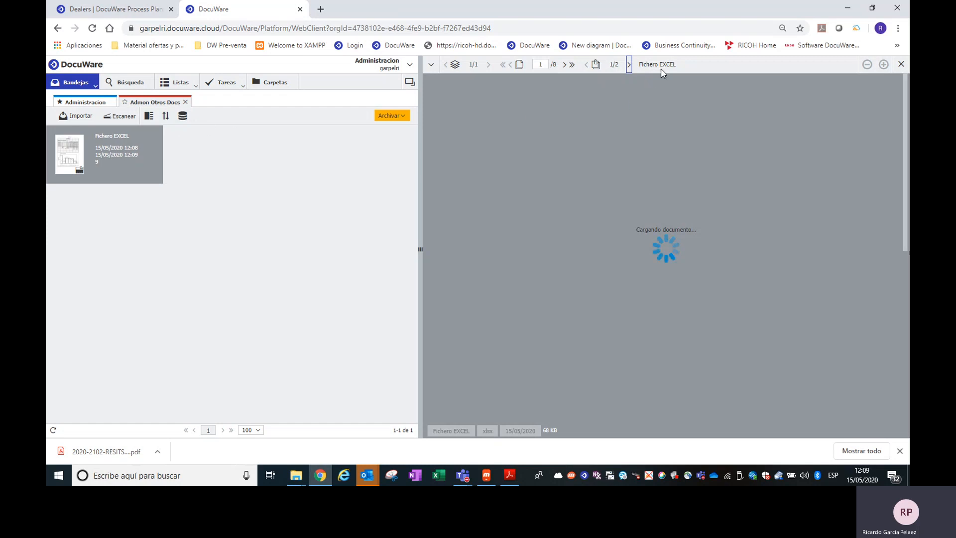
{"action": "left_click", "coordinate": [901, 66]}
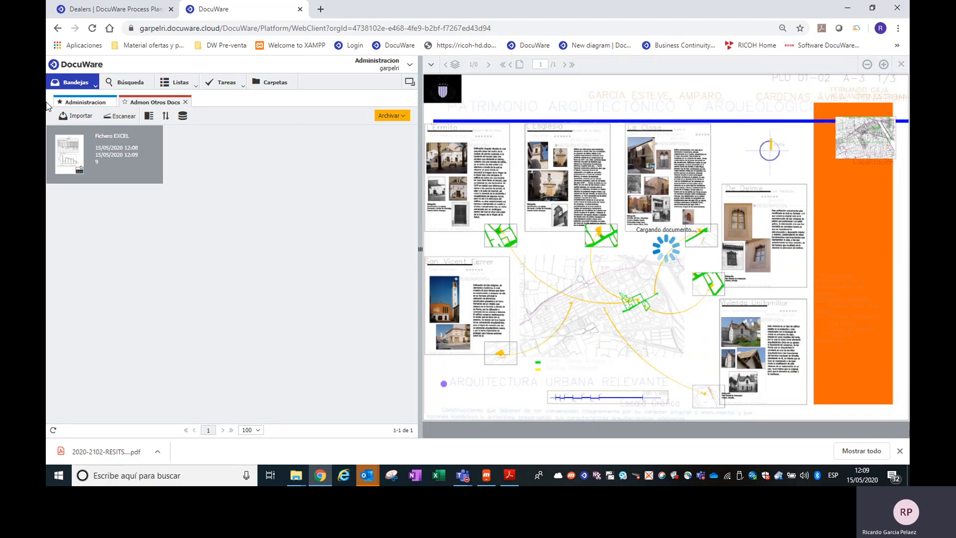
{"action": "left_click", "coordinate": [145, 103]}
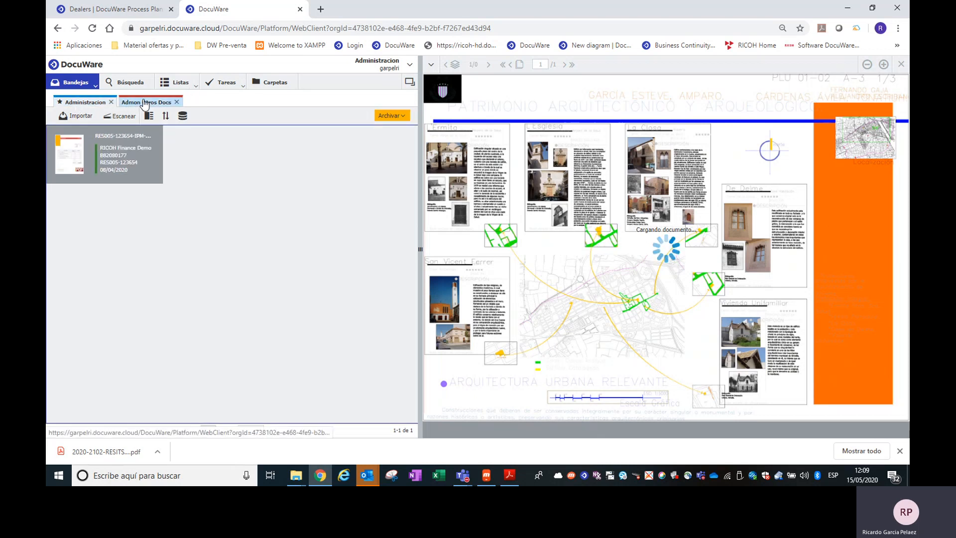
{"action": "left_click", "coordinate": [176, 102]}
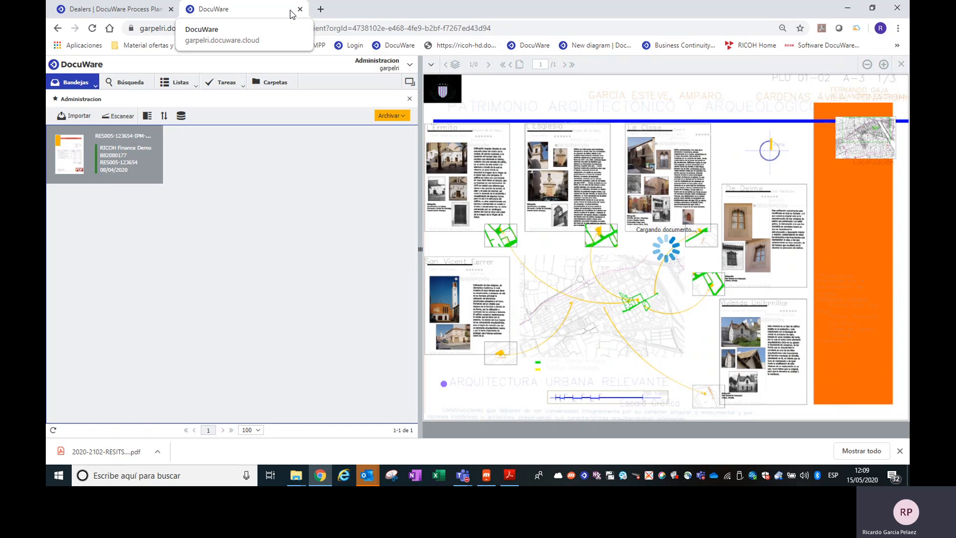
{"action": "left_click", "coordinate": [106, 10]}
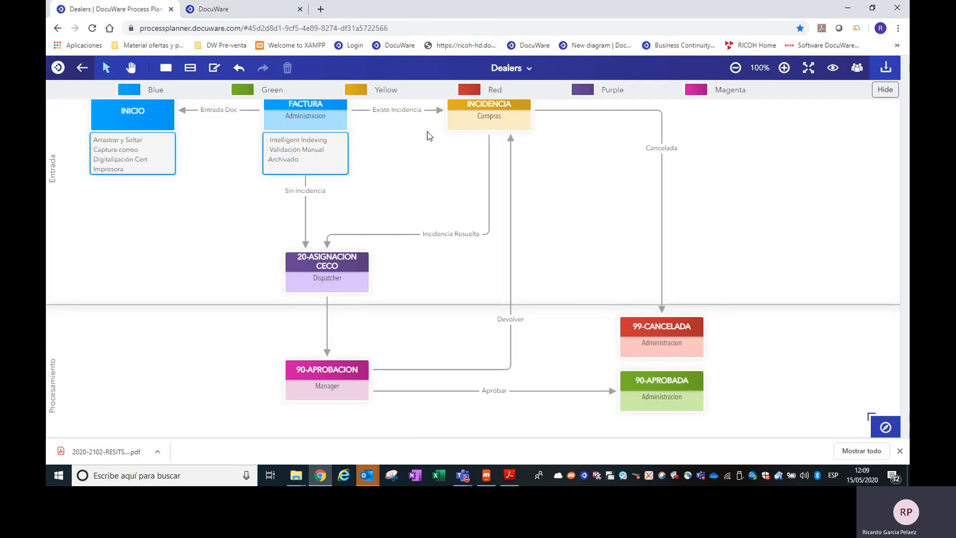
{"action": "left_click", "coordinate": [231, 11]}
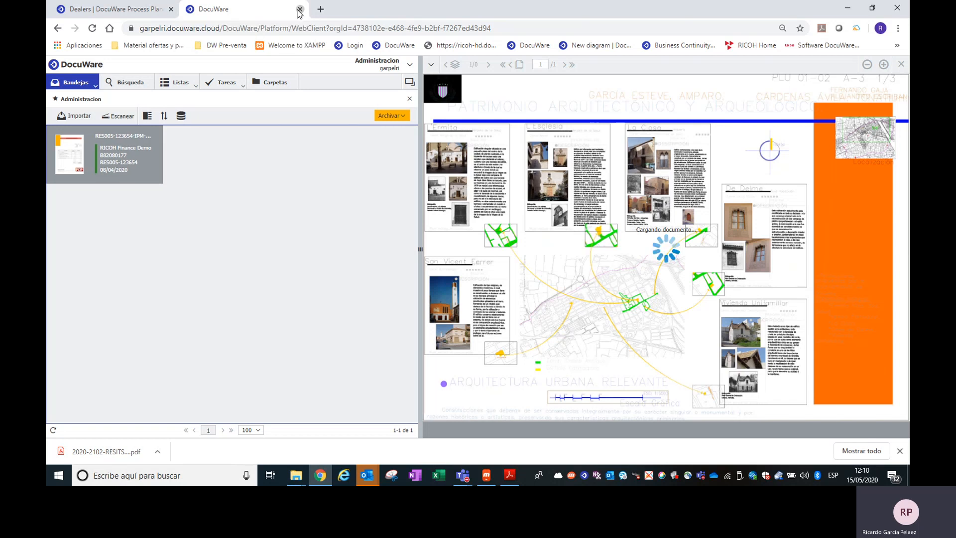
- Close the administration session and log in to the signature account via the Firma DW shortcut
{"action": "left_click", "coordinate": [299, 9]}
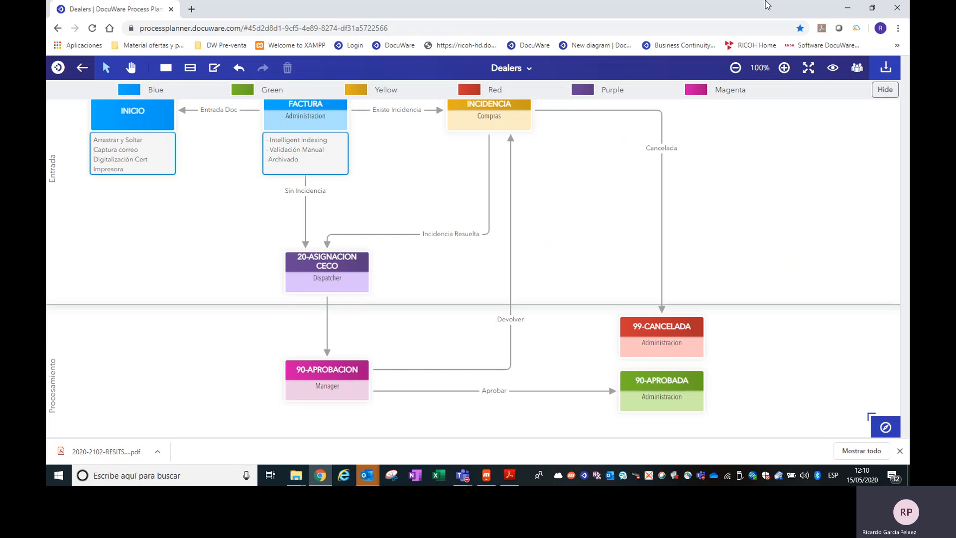
{"action": "left_click", "coordinate": [874, 8]}
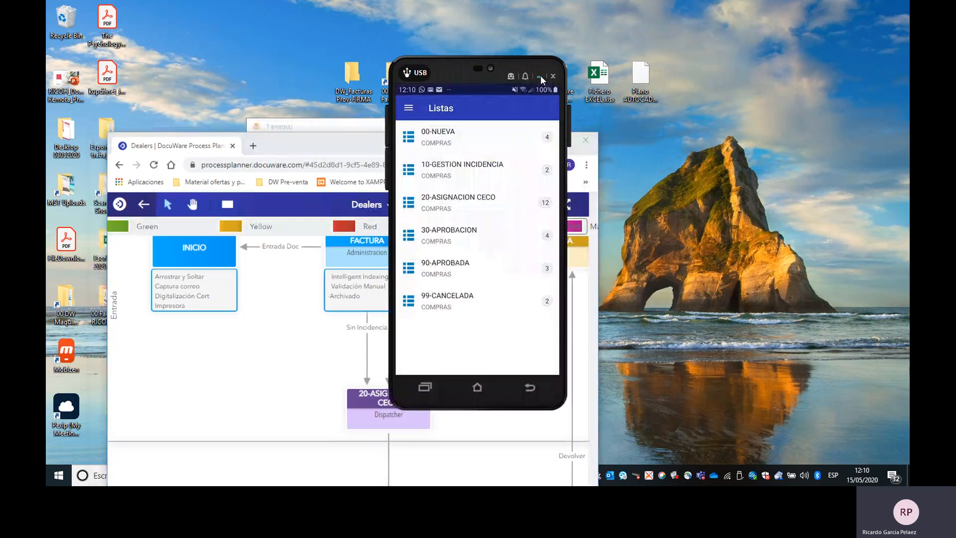
{"action": "left_click", "coordinate": [535, 145]}
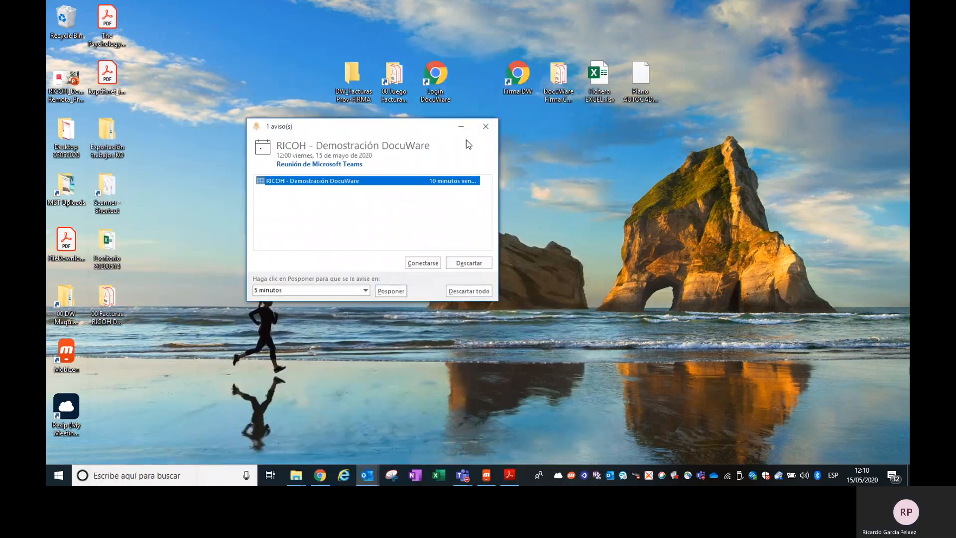
{"action": "left_click", "coordinate": [461, 126]}
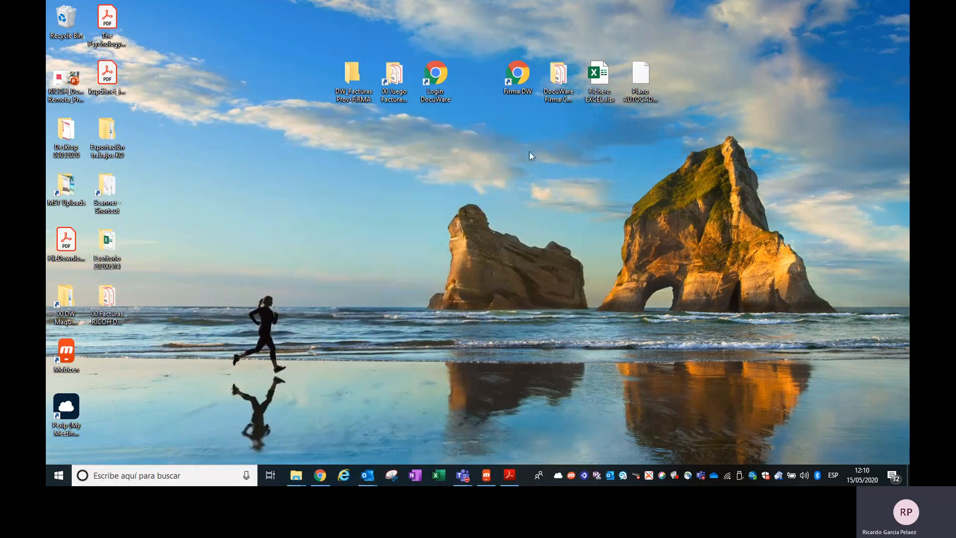
{"action": "double_click", "coordinate": [527, 79]}
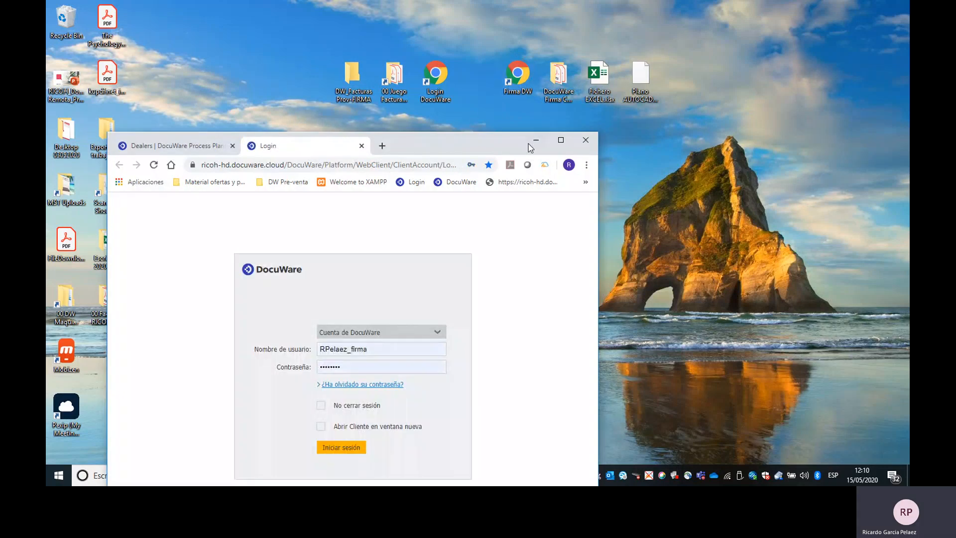
{"action": "left_click", "coordinate": [560, 140]}
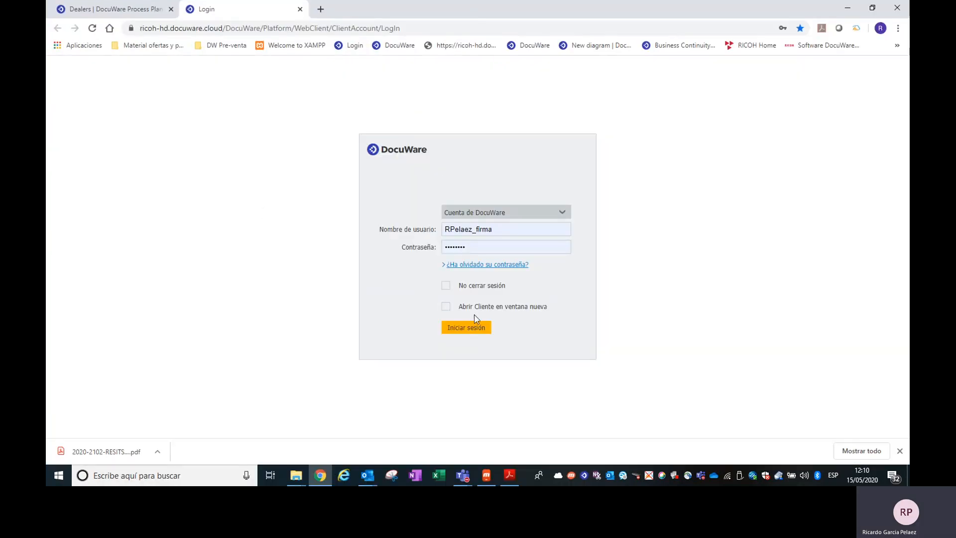
{"action": "left_click", "coordinate": [470, 329]}
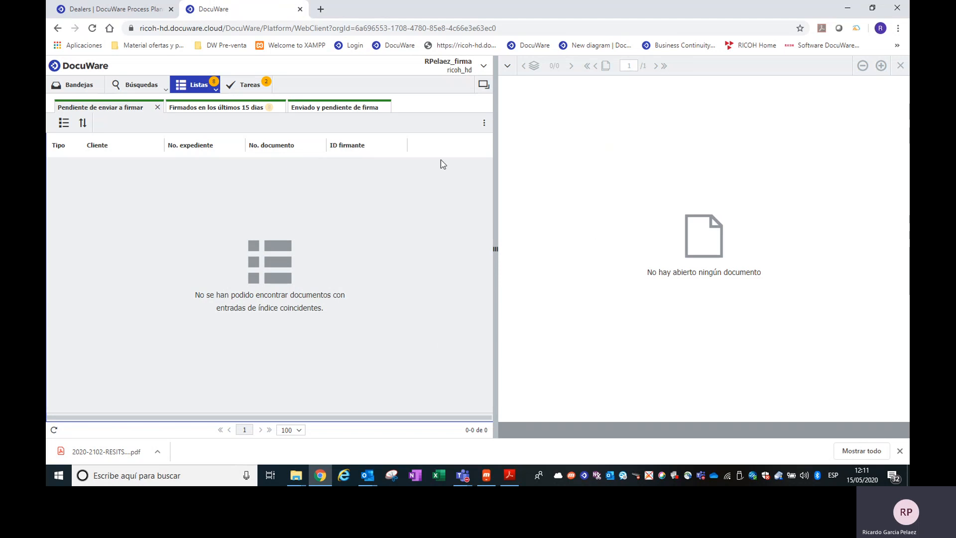
- Open the Bandejas tab to show the signing user's empty tray
{"action": "left_click", "coordinate": [81, 91]}
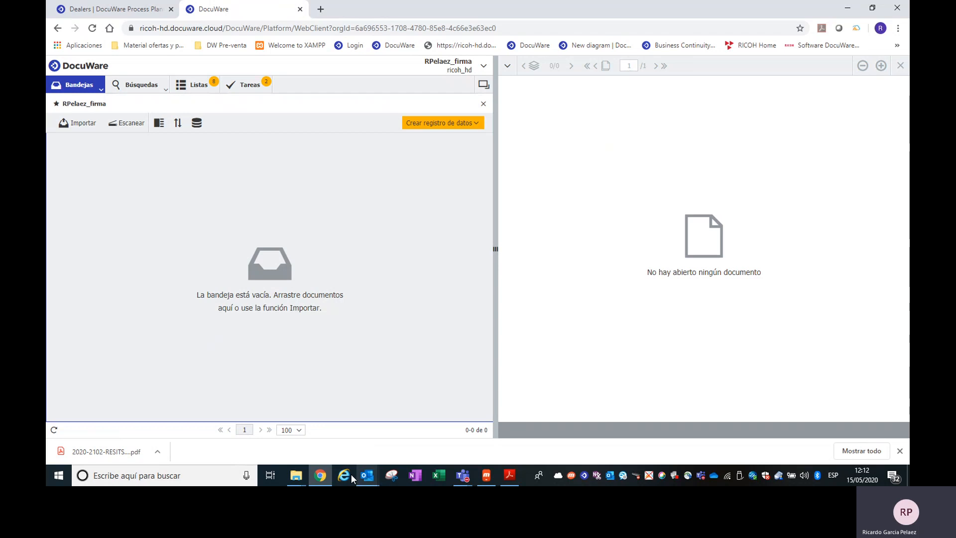
- Drag Contrato_Tipo1.pdf from the DocuWare Firma Contratos folder into the DocuWare tray
{"action": "left_click", "coordinate": [297, 477]}
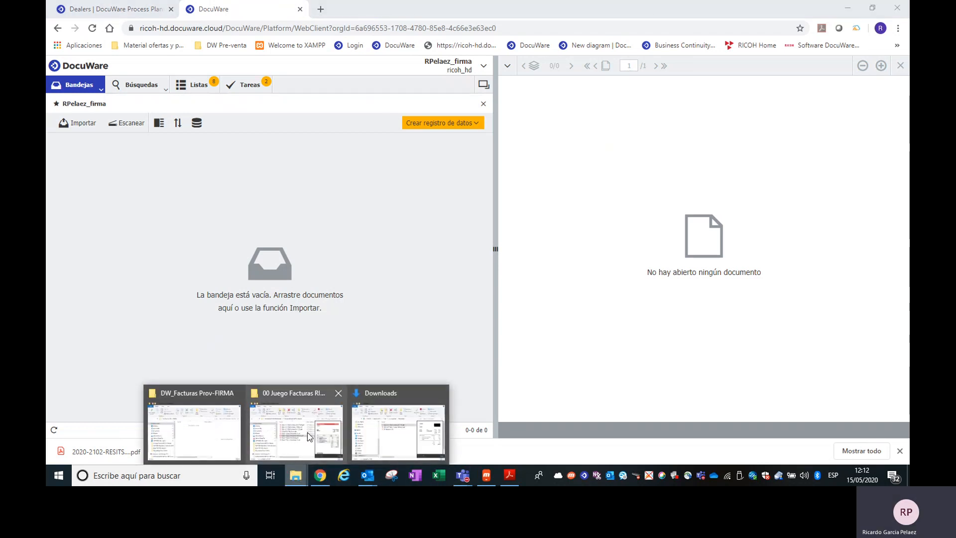
{"action": "mouse_move", "coordinate": [369, 437]}
{"action": "left_click", "coordinate": [908, 478]}
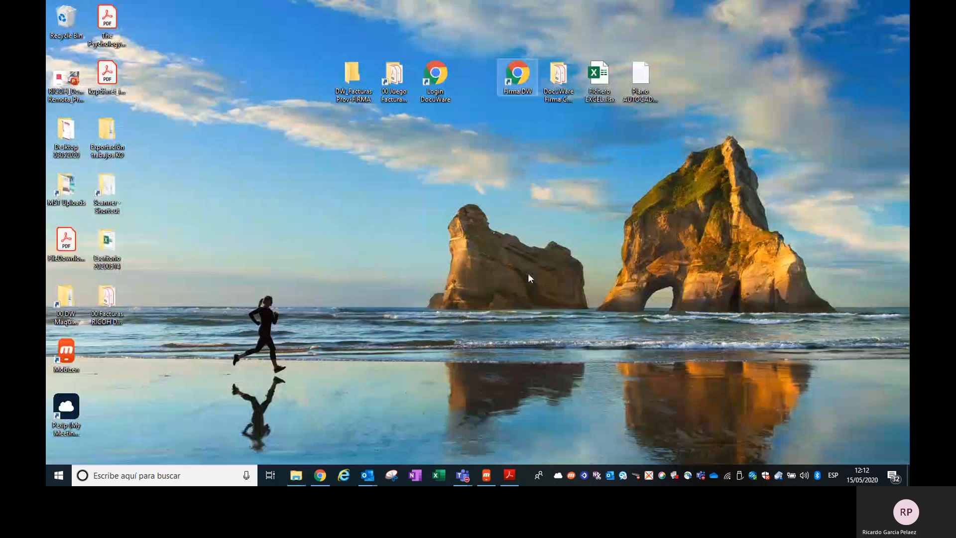
{"action": "double_click", "coordinate": [556, 73]}
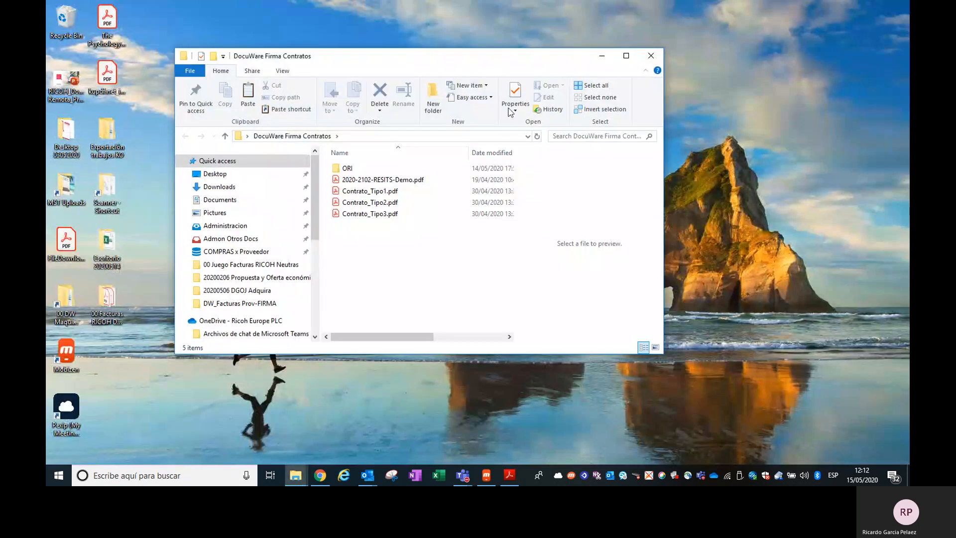
{"action": "left_click", "coordinate": [318, 478]}
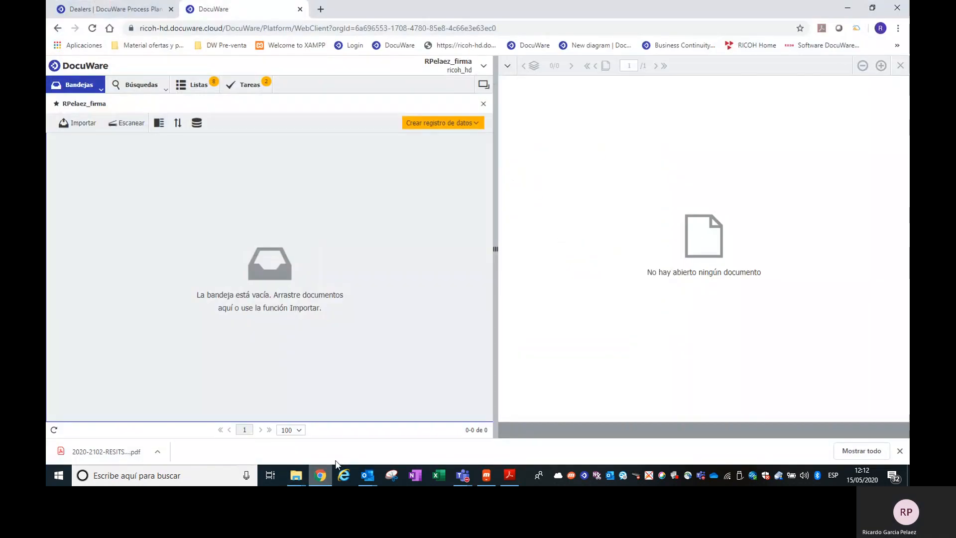
{"action": "left_click", "coordinate": [872, 9]}
{"action": "left_click_drag", "start_coordinate": [451, 61], "coordinate": [679, 67]}
{"action": "left_click_drag", "start_coordinate": [580, 197], "coordinate": [268, 352]}
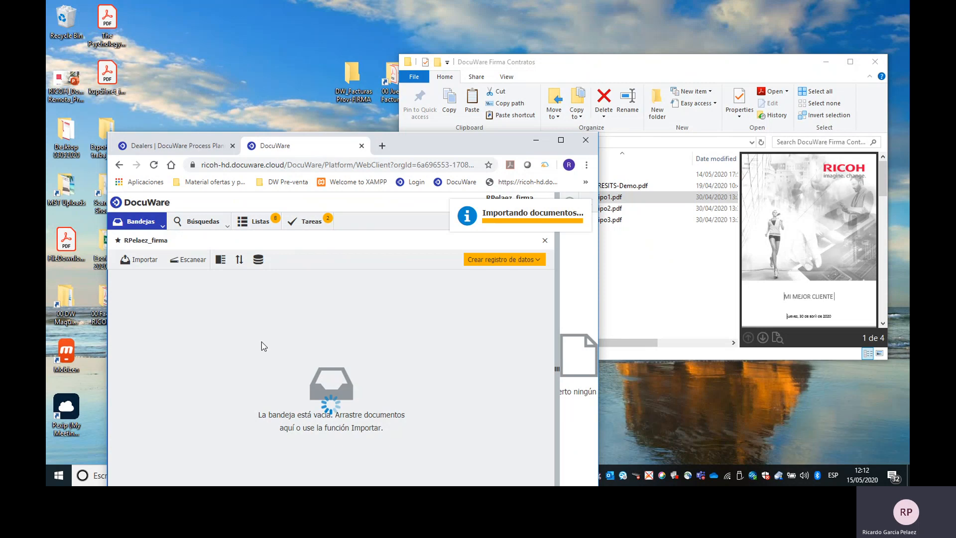
{"action": "left_click", "coordinate": [561, 141]}
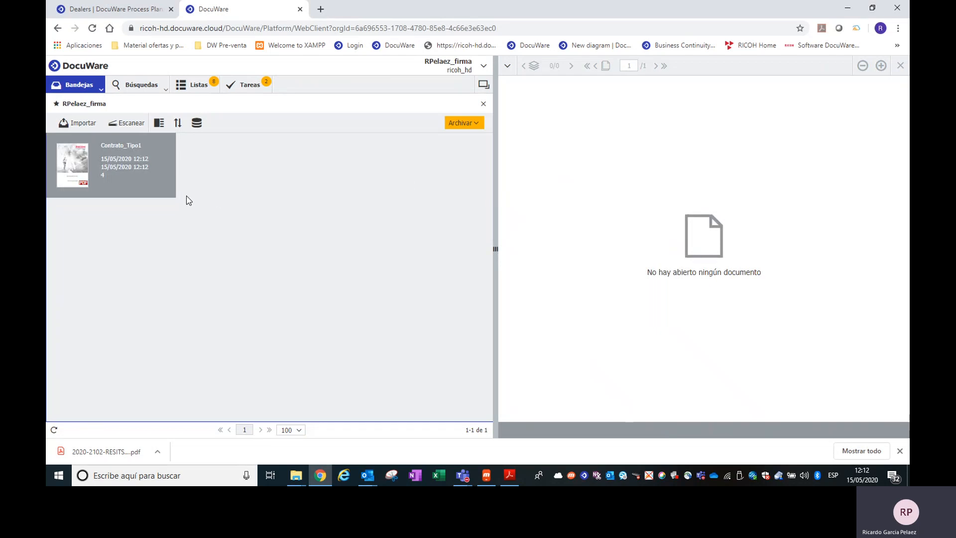
- View Contrato_Tipo1's page 4 signature block and open the Archivar destinations
{"action": "left_click", "coordinate": [113, 182]}
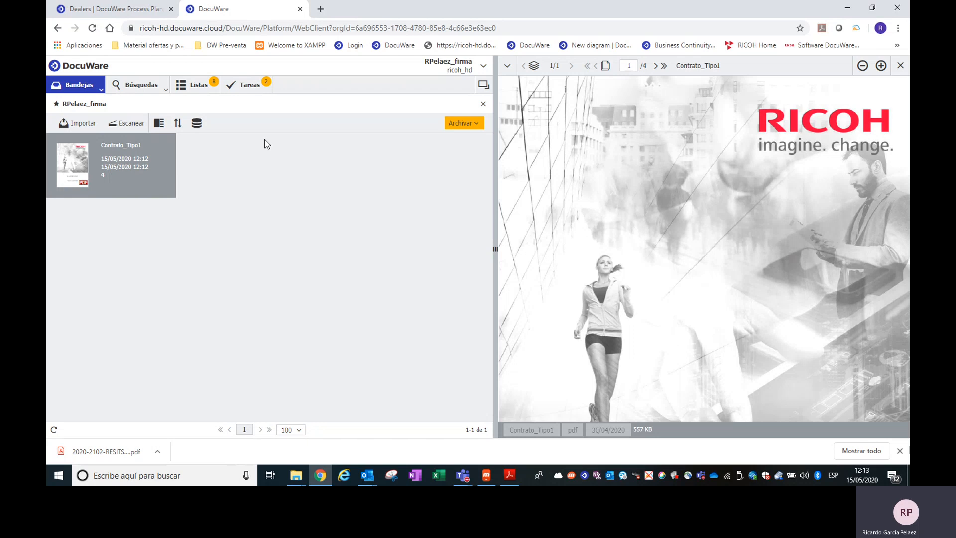
{"action": "left_click", "coordinate": [664, 66]}
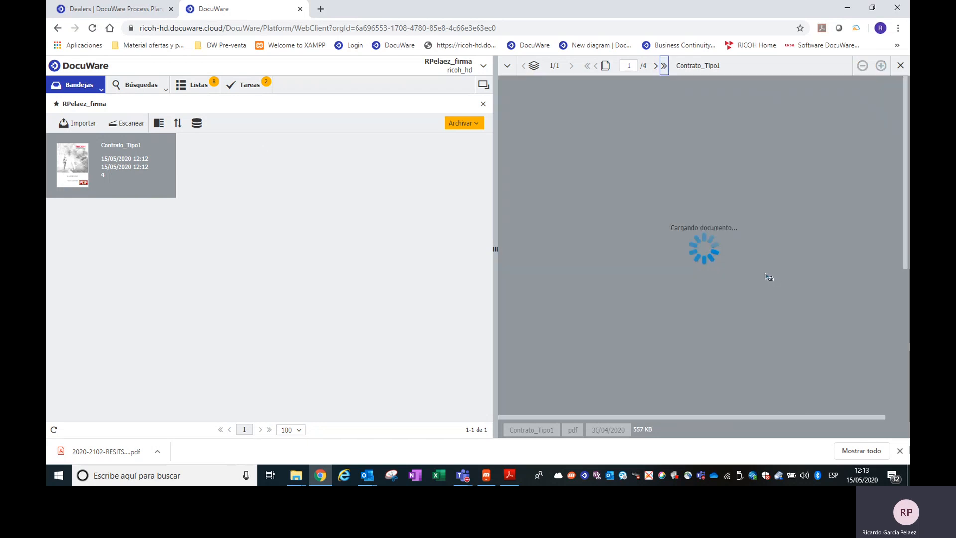
{"action": "scroll", "coordinate": [772, 273], "scroll_direction": "down", "scroll_amount": 6}
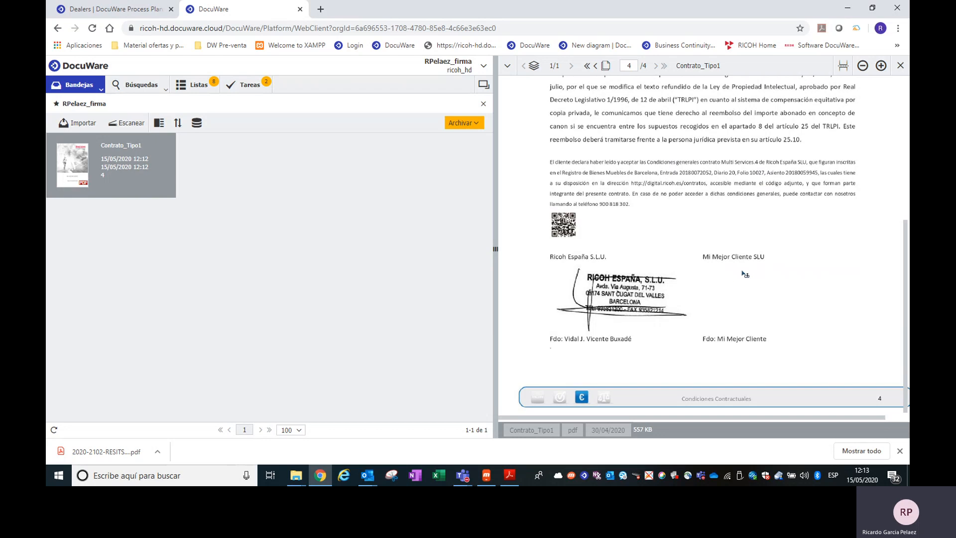
{"action": "left_click", "coordinate": [475, 128]}
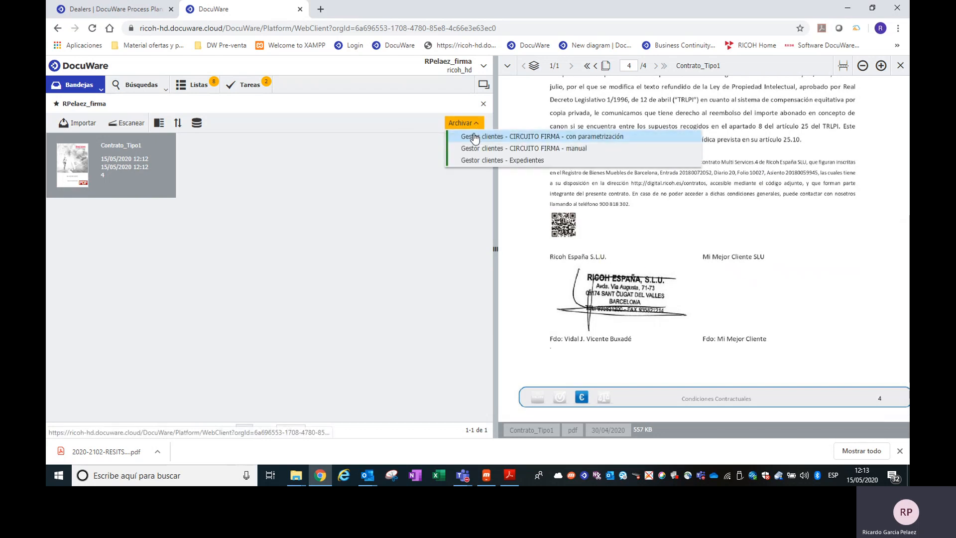
- File via CIRCUITO FIRMA with document type RGP_Cont and Nº expediente 181
{"action": "left_click", "coordinate": [474, 137]}
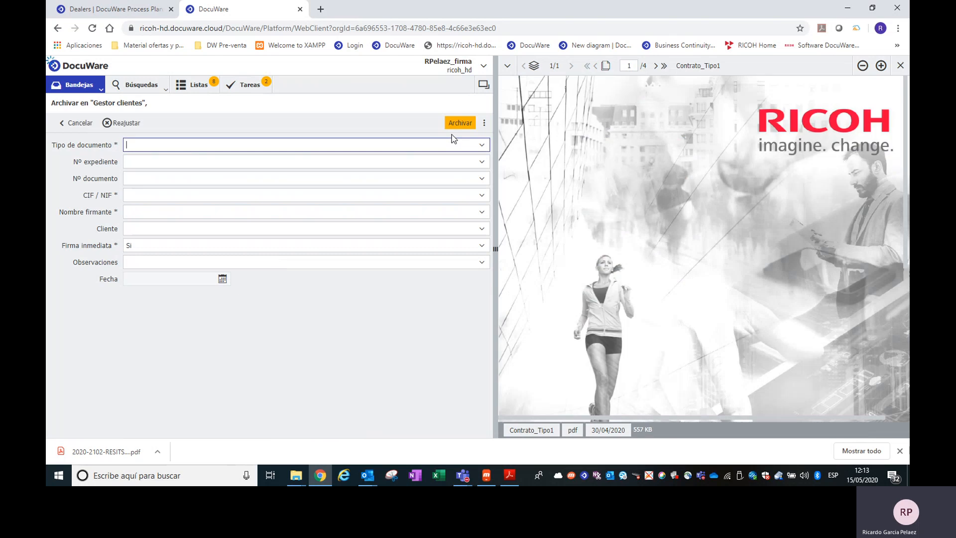
{"action": "left_click", "coordinate": [482, 149]}
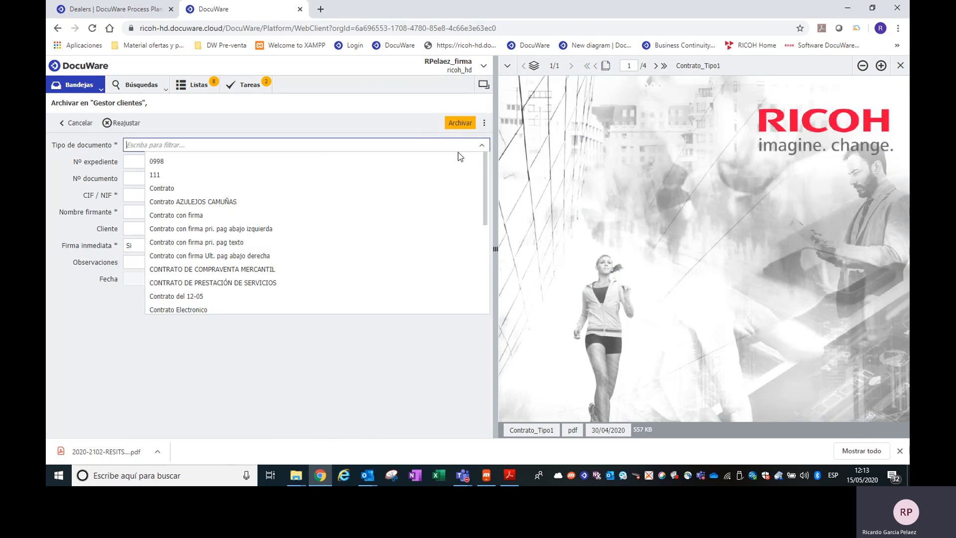
{"action": "scroll", "coordinate": [349, 229], "scroll_direction": "down", "scroll_amount": 1}
{"action": "scroll", "coordinate": [332, 238], "scroll_direction": "down", "scroll_amount": 4}
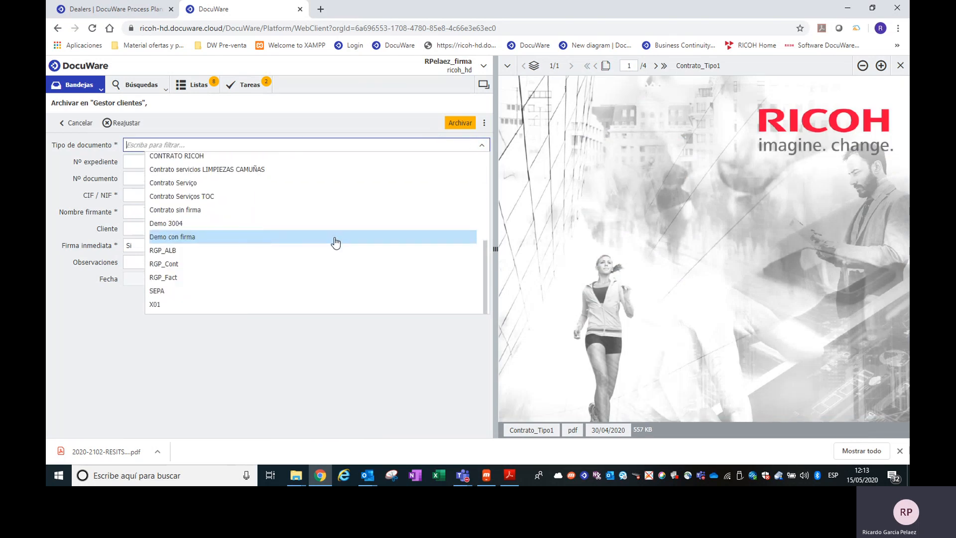
{"action": "left_click", "coordinate": [300, 265]}
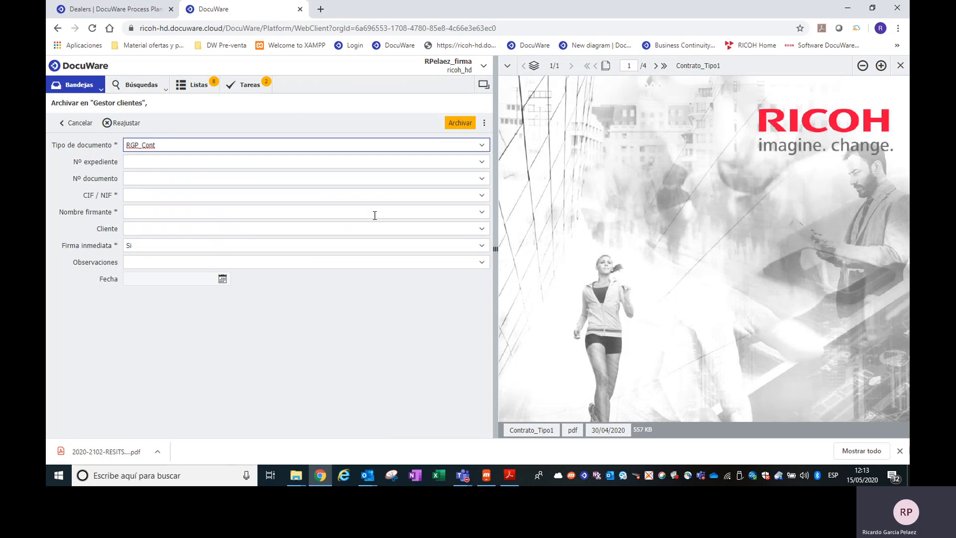
{"action": "left_click", "coordinate": [482, 163]}
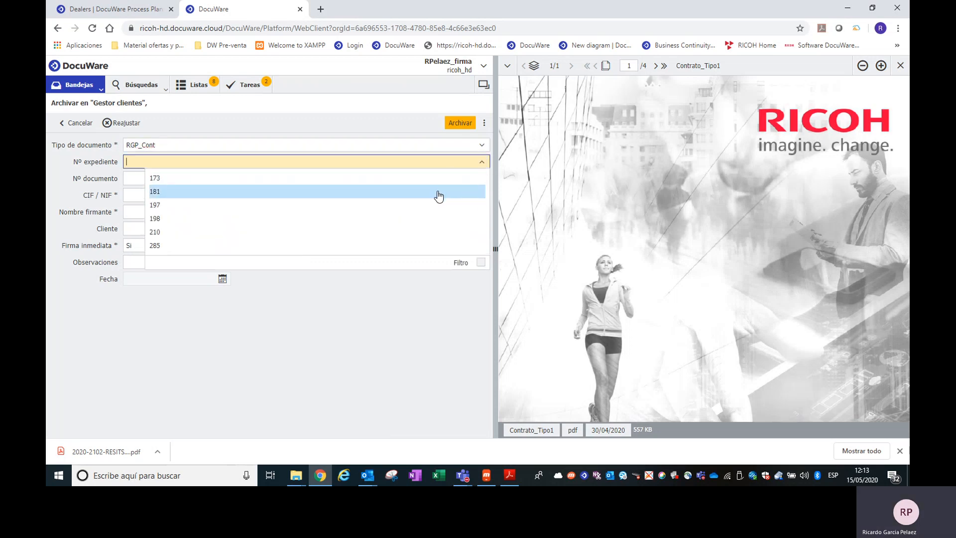
{"action": "left_click", "coordinate": [438, 193]}
- Set Nº documento 123 and choose the signer's tax ID and full name
{"action": "left_click", "coordinate": [481, 179]}
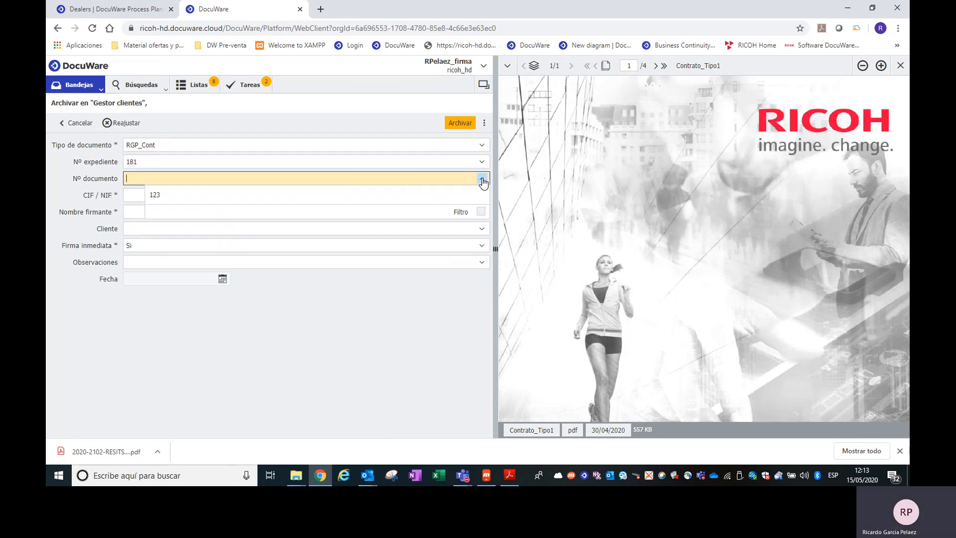
{"action": "left_click", "coordinate": [433, 200]}
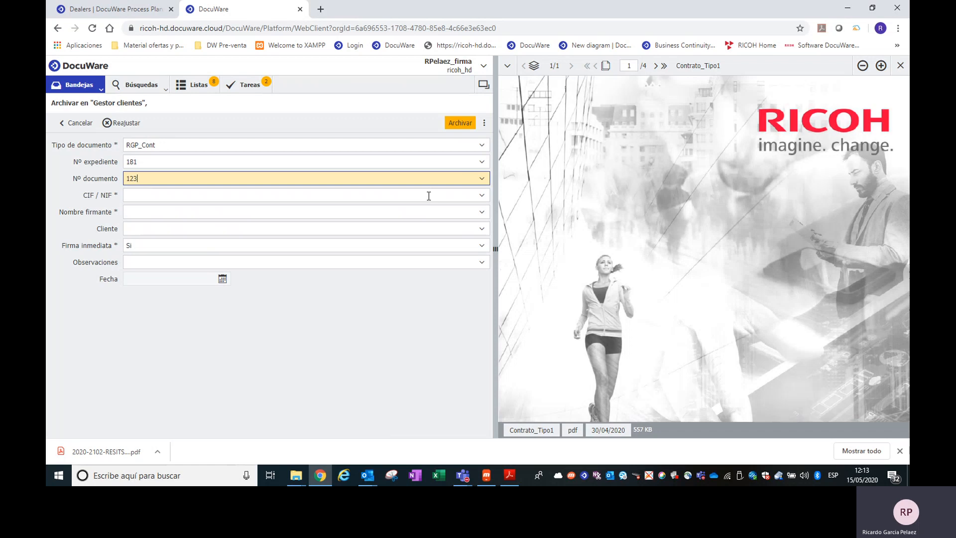
{"action": "left_click", "coordinate": [482, 195]}
{"action": "scroll", "coordinate": [382, 263], "scroll_direction": "down", "scroll_amount": 3}
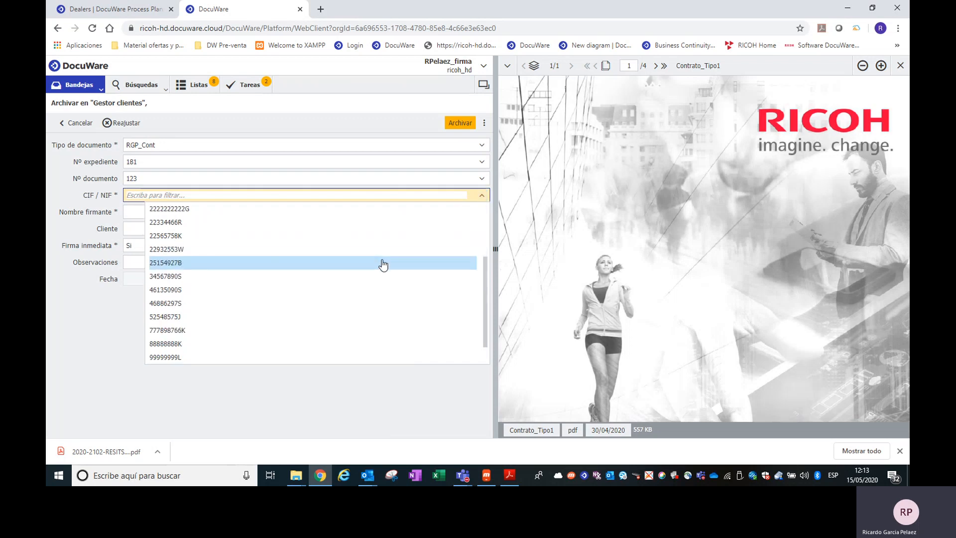
{"action": "left_click", "coordinate": [241, 274]}
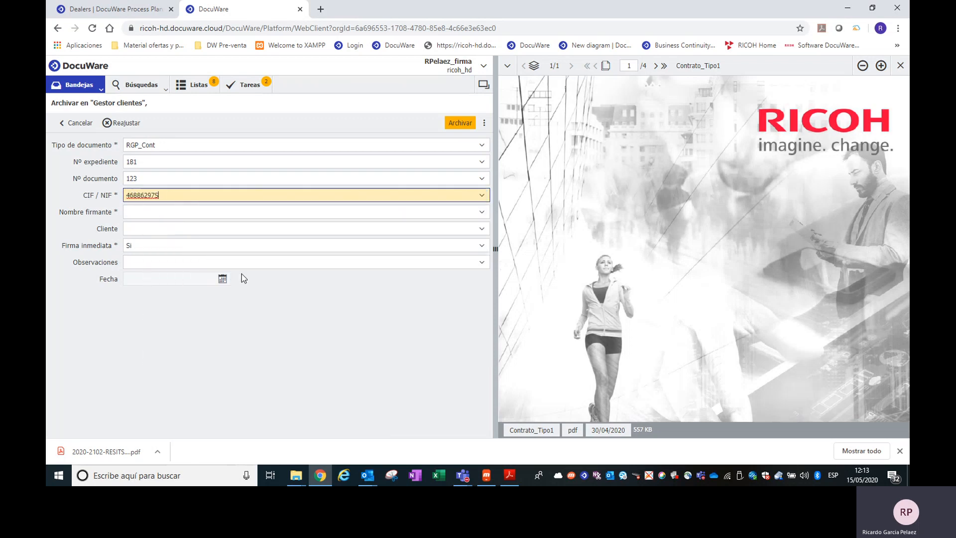
{"action": "left_click", "coordinate": [480, 211]}
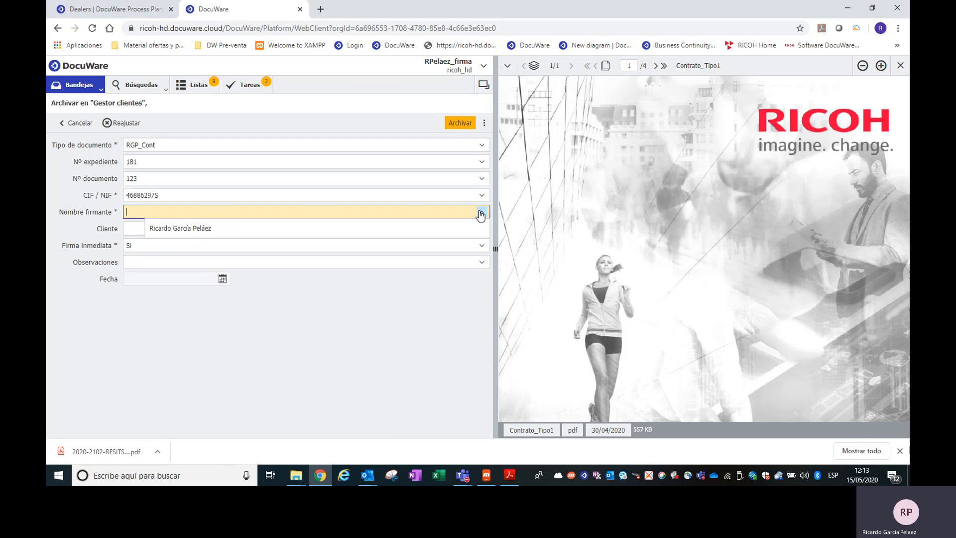
{"action": "left_click", "coordinate": [394, 231]}
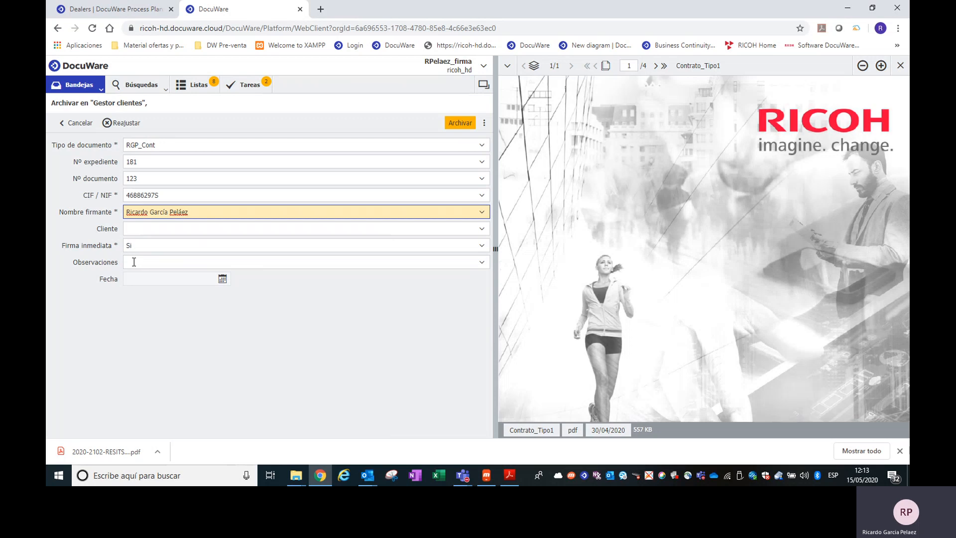
- Check the Gestor clientes lists, then archive the contract into Gestor clientes
{"action": "left_click", "coordinate": [215, 93]}
{"action": "left_click", "coordinate": [216, 92]}
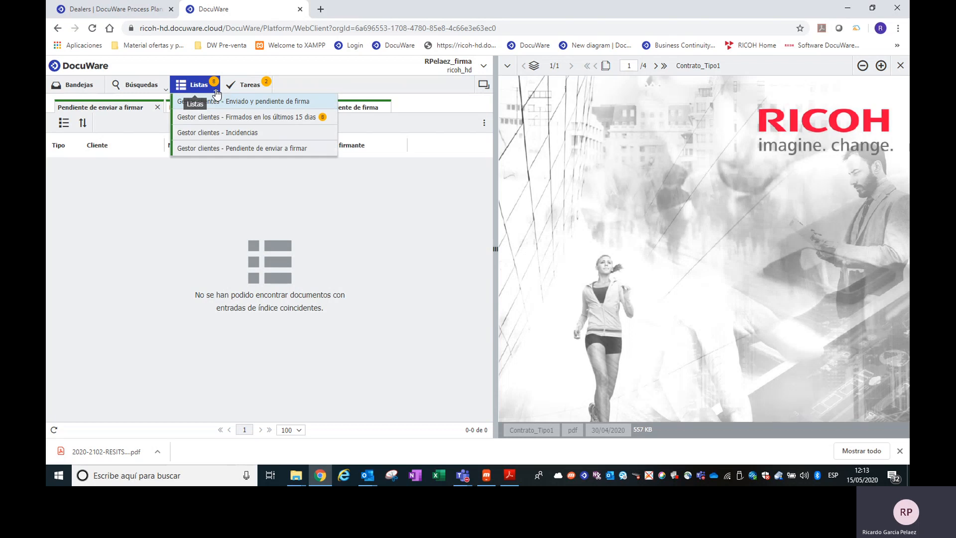
{"action": "left_click", "coordinate": [88, 92]}
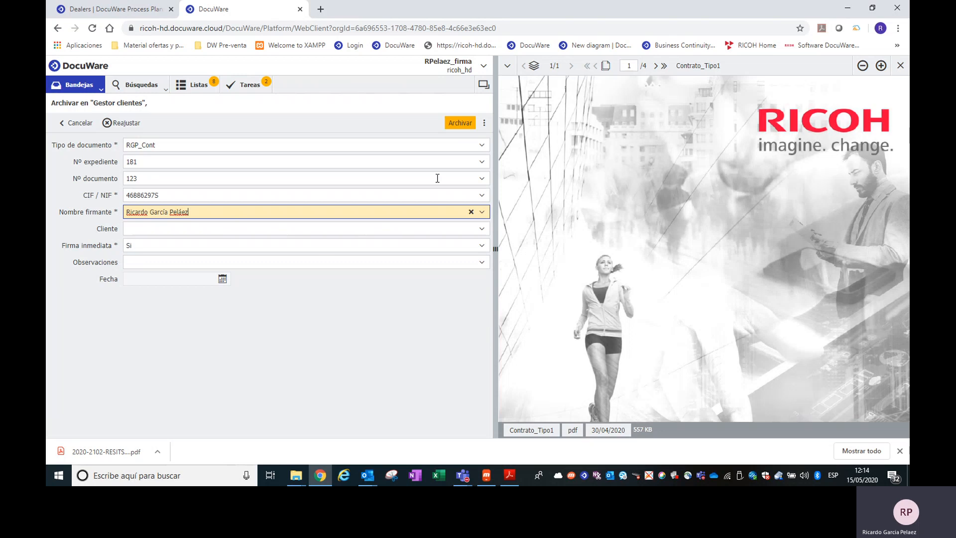
{"action": "left_click", "coordinate": [460, 125]}
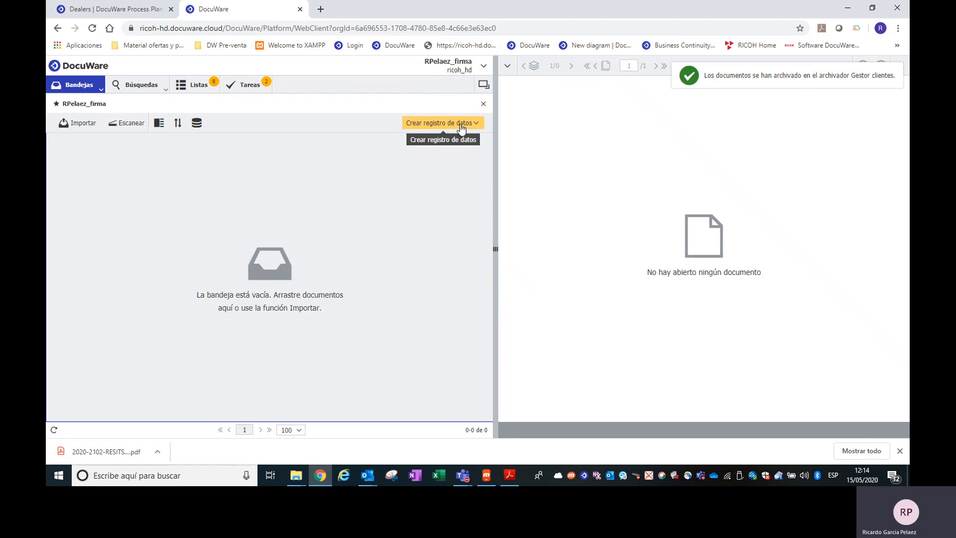
- Open the Gestor clientes 'Enviado y pendiente de firma' list showing contract 181 / 123
{"action": "left_click", "coordinate": [198, 86]}
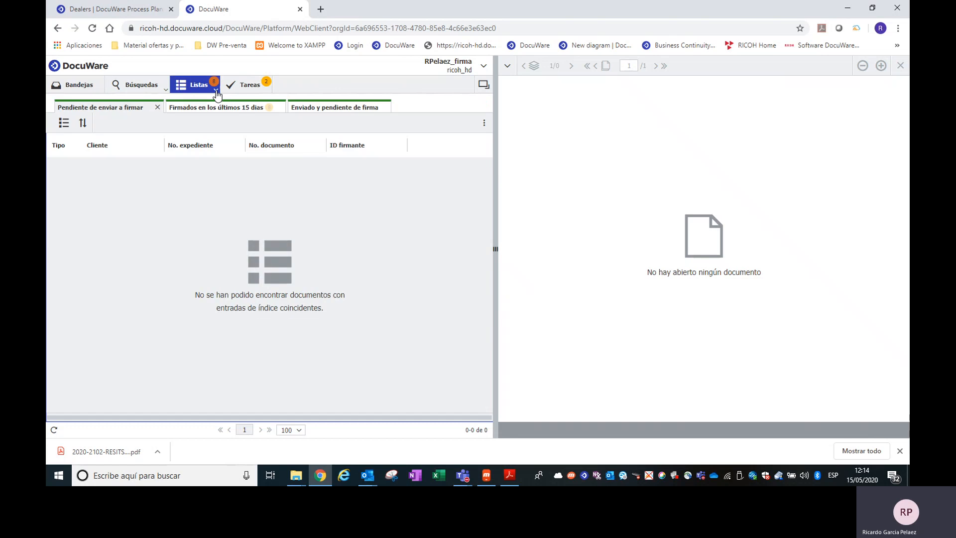
{"action": "left_click", "coordinate": [215, 90]}
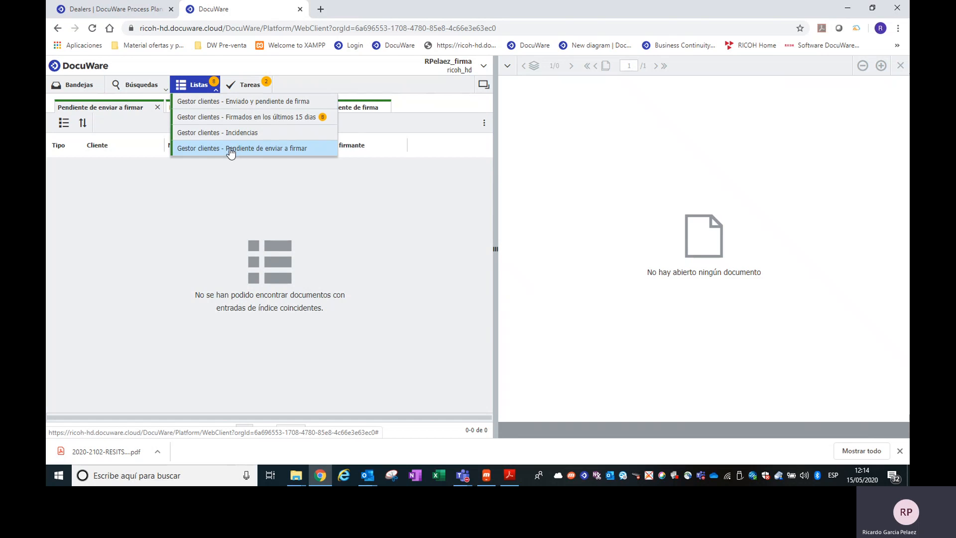
{"action": "left_click", "coordinate": [241, 105]}
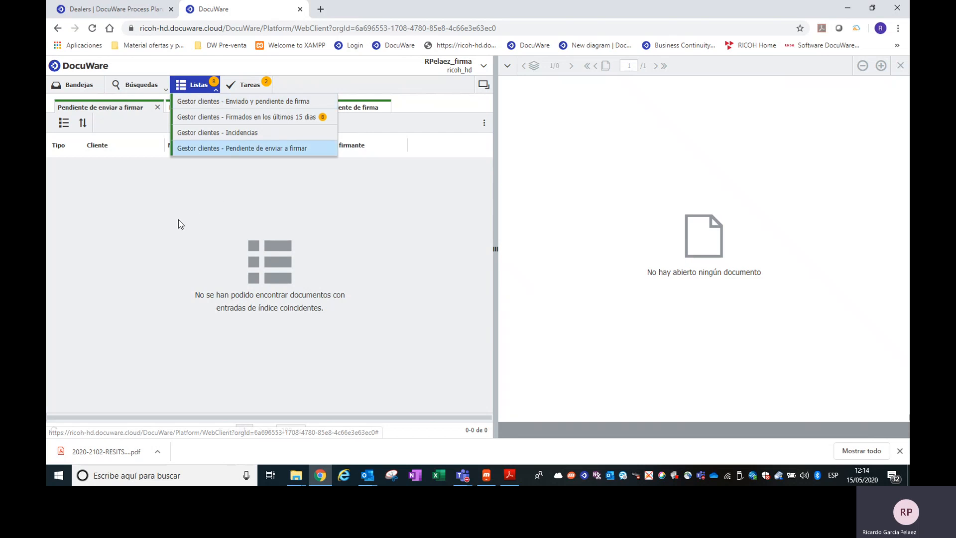
{"action": "left_click", "coordinate": [382, 109]}
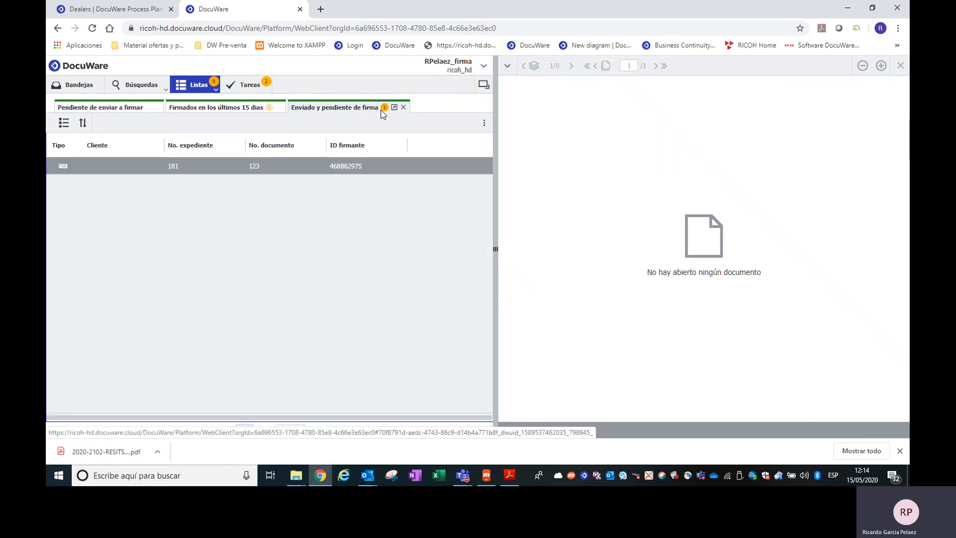
{"action": "left_click", "coordinate": [217, 91]}
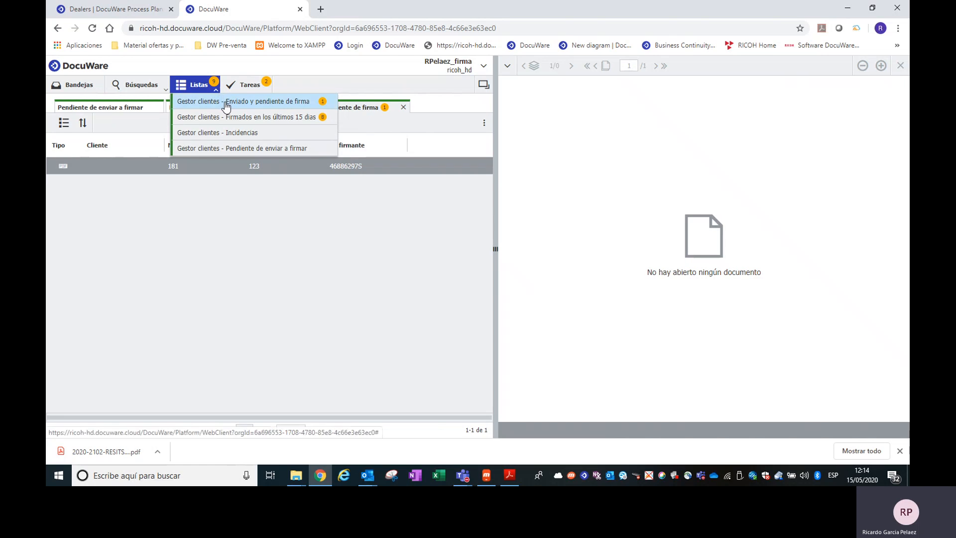
{"action": "left_click", "coordinate": [210, 149]}
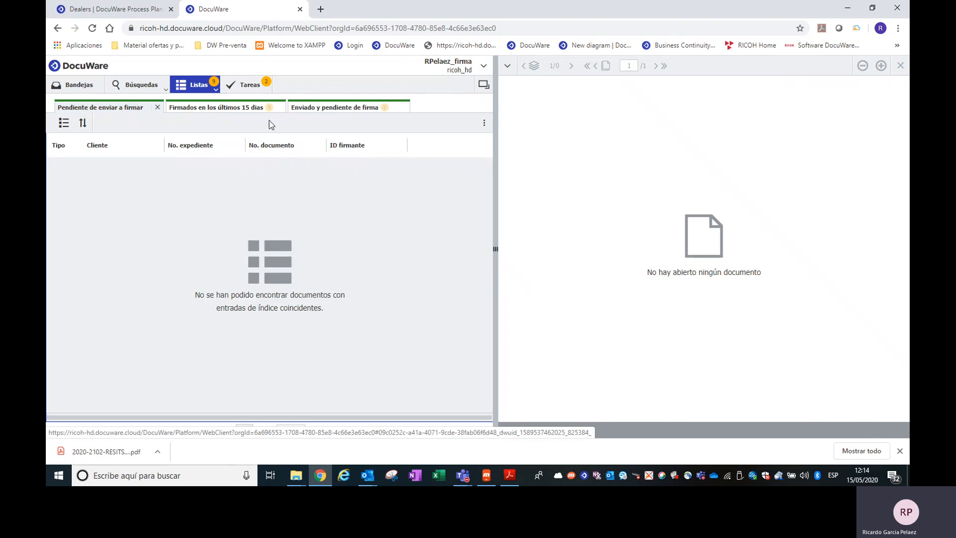
{"action": "left_click", "coordinate": [321, 109]}
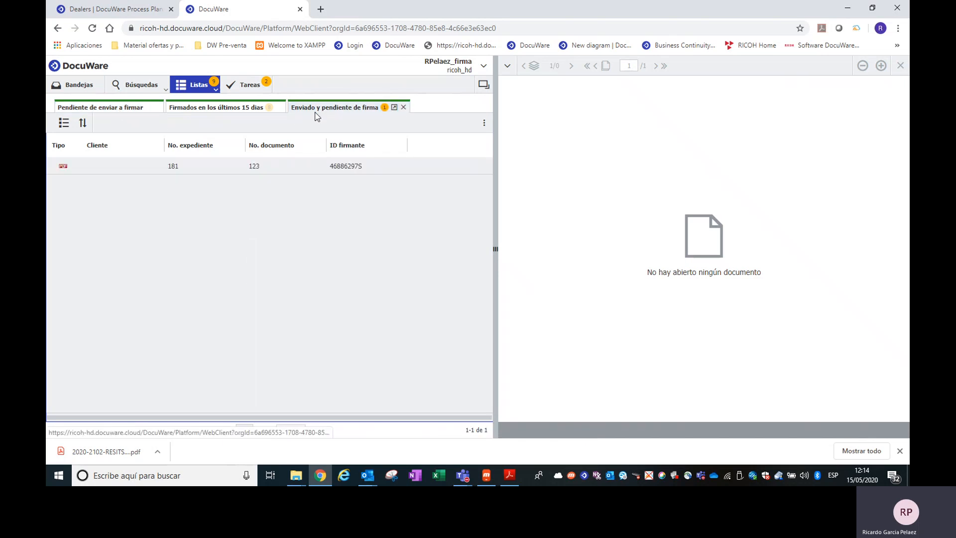
- Preview the pending contract's last page with its signature block
{"action": "double_click", "coordinate": [252, 166]}
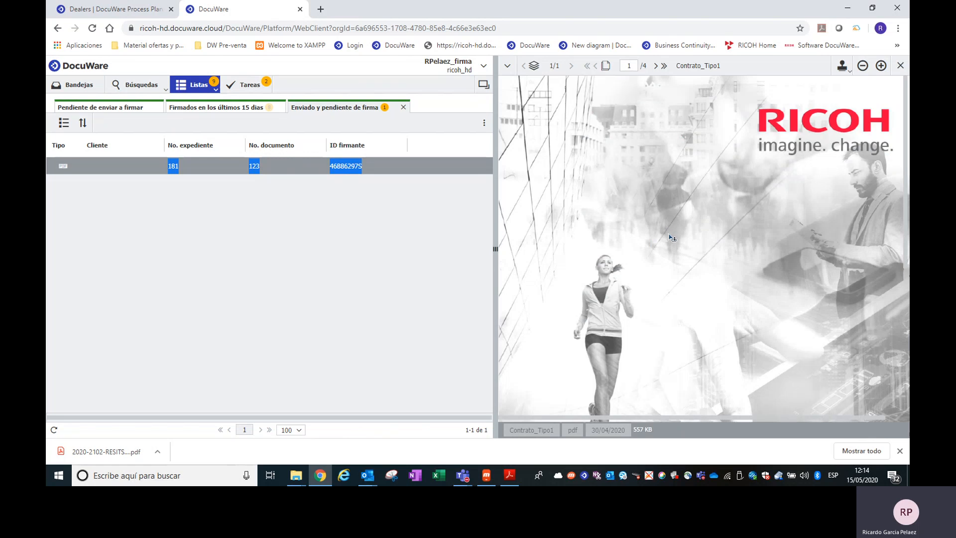
{"action": "left_click", "coordinate": [664, 66]}
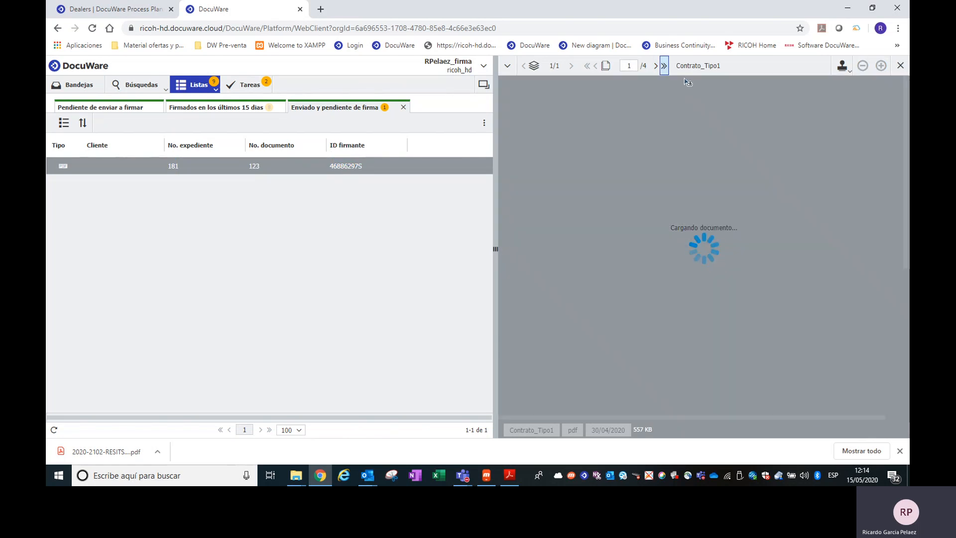
{"action": "scroll", "coordinate": [828, 305], "scroll_direction": "down", "scroll_amount": 5}
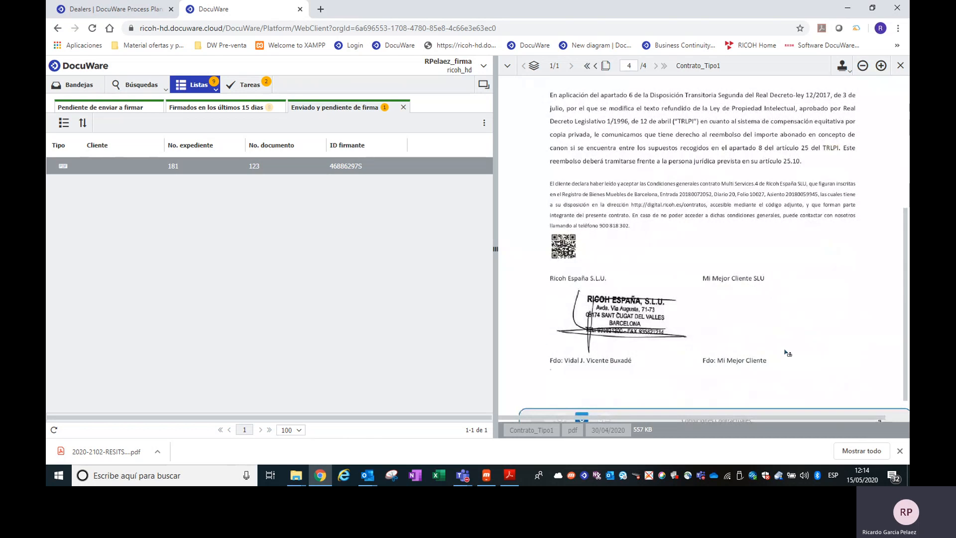
{"action": "left_click", "coordinate": [216, 90]}
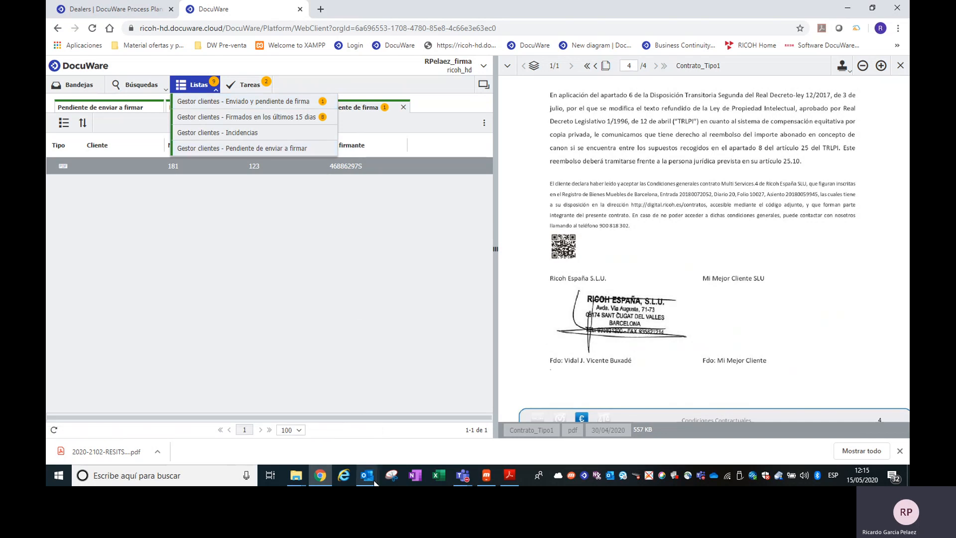
- Bring Outlook forward and show the Bandeja de entrada with the 'Firma de Contrato' e-mail
{"action": "mouse_move", "coordinate": [373, 479]}
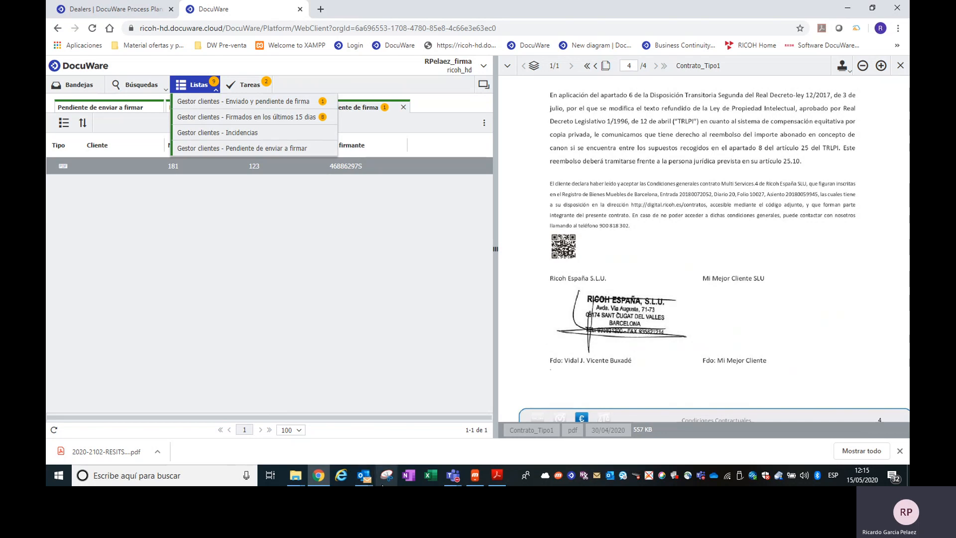
{"action": "left_click", "coordinate": [364, 474]}
{"action": "left_click", "coordinate": [318, 431]}
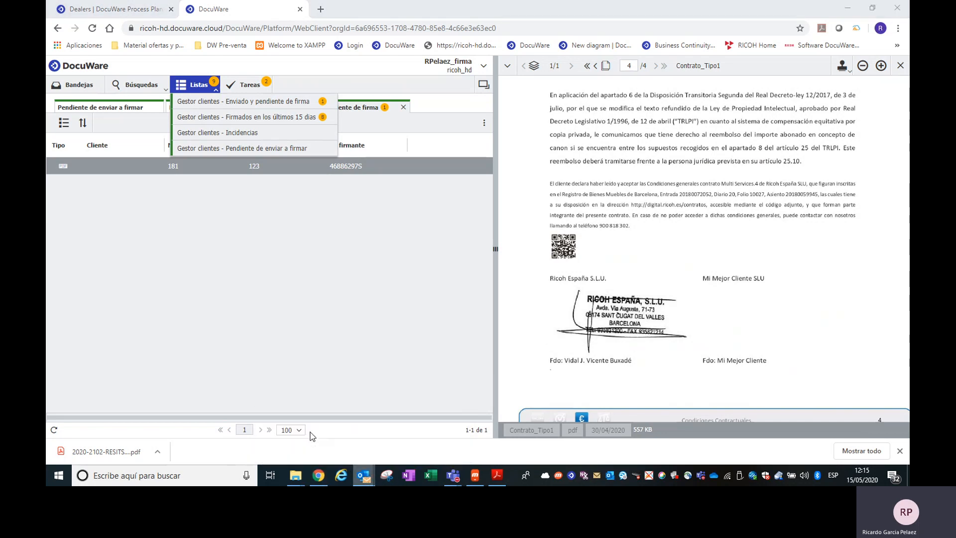
{"action": "left_click", "coordinate": [102, 148]}
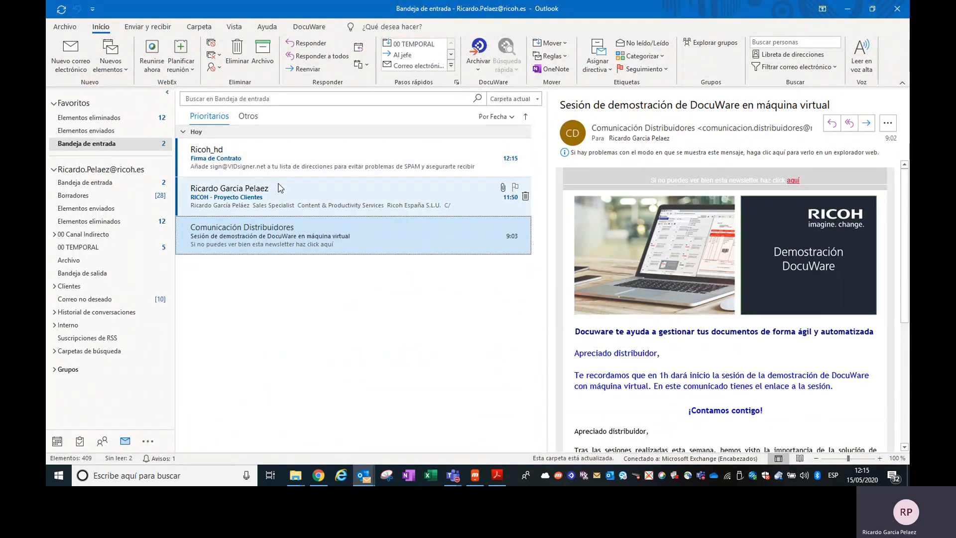
- Open the Firma de Contrato email maximized and follow its link to Contrato_Tipo1.pdf in VIDsigner
{"action": "double_click", "coordinate": [306, 166]}
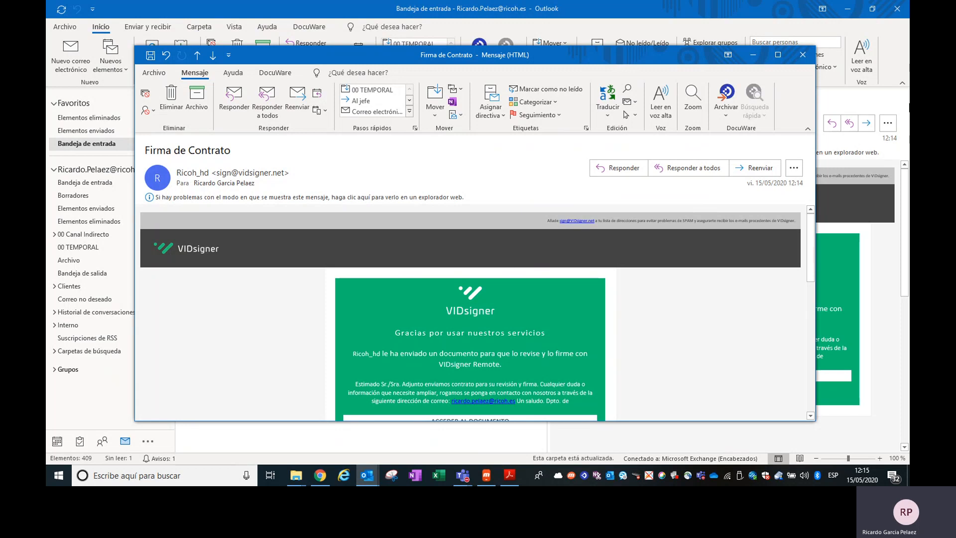
{"action": "left_click", "coordinate": [778, 54]}
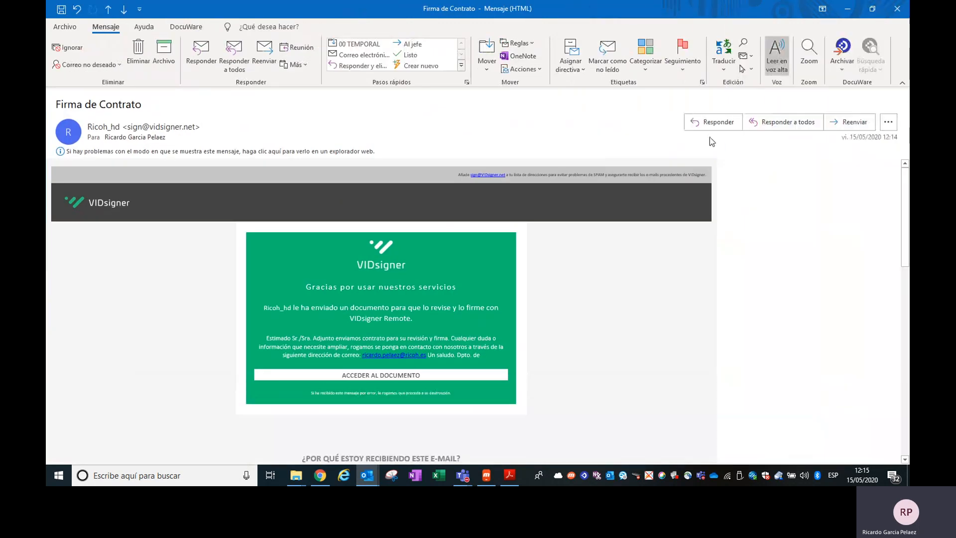
{"action": "left_click", "coordinate": [447, 376]}
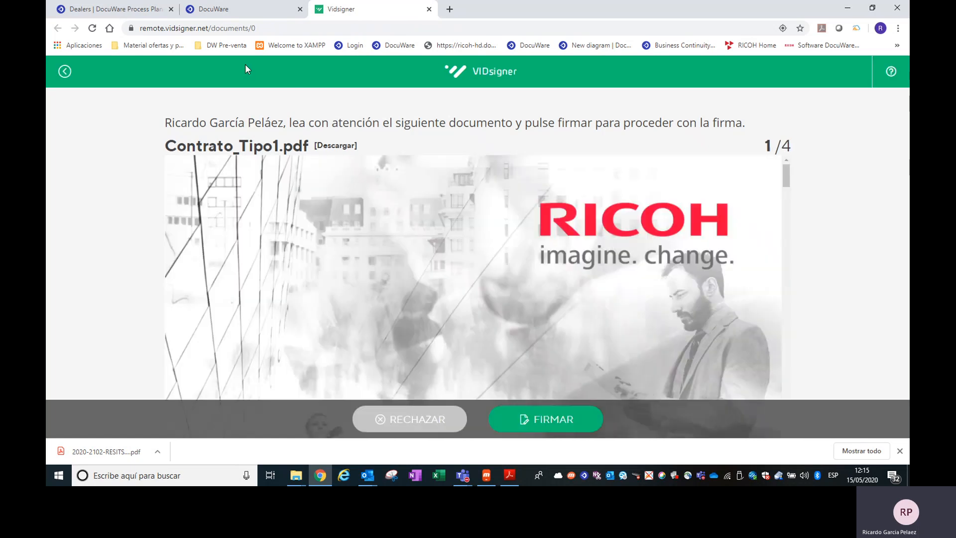
- Bring up the mirrored phone screen to continue the VIDsigner signing there
{"action": "left_click", "coordinate": [247, 14]}
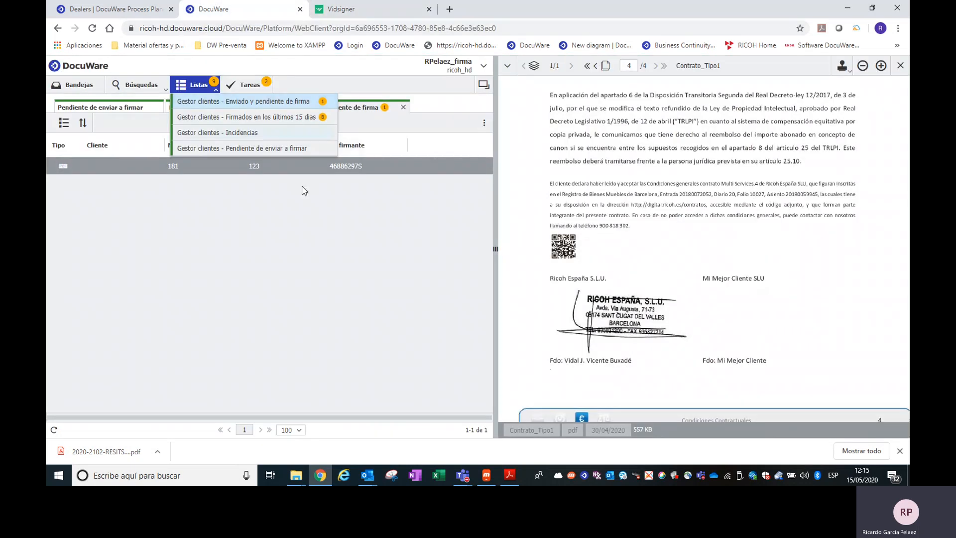
{"action": "left_click", "coordinate": [486, 479]}
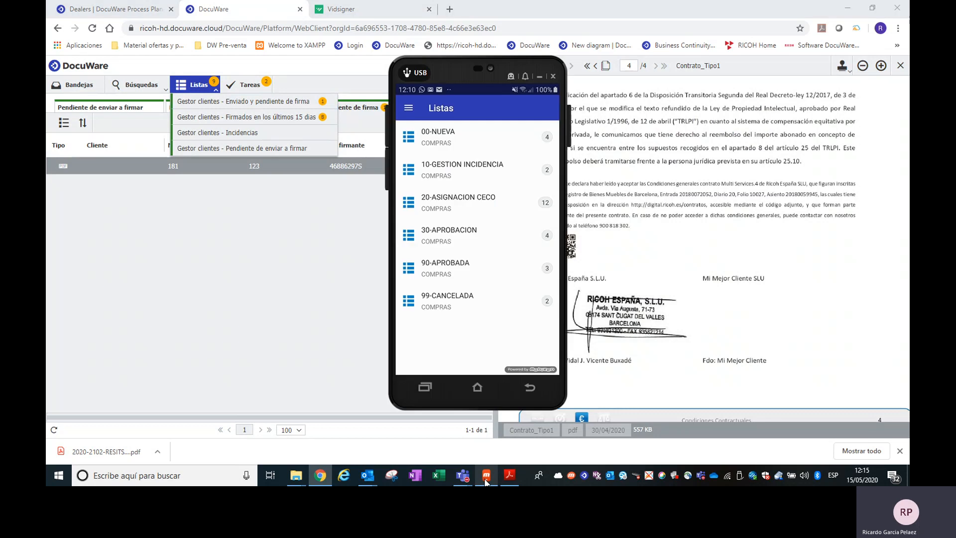
{"action": "mouse_move", "coordinate": [458, 478]}
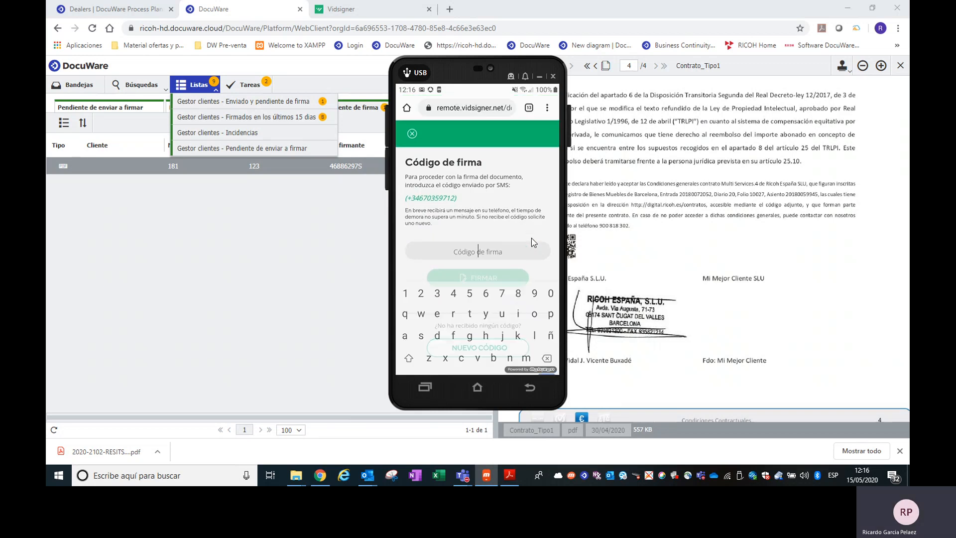
- Submit the SMS signing code, dismiss the completion message, and open the 'Firmados en los últimos 15 días' list
{"action": "type", "text": "•••2"}
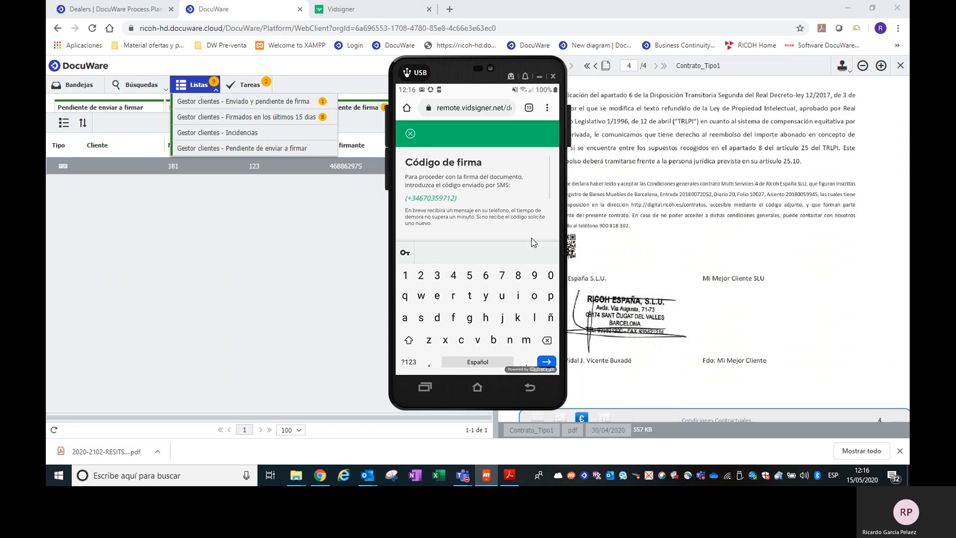
{"action": "type", "text": "0"}
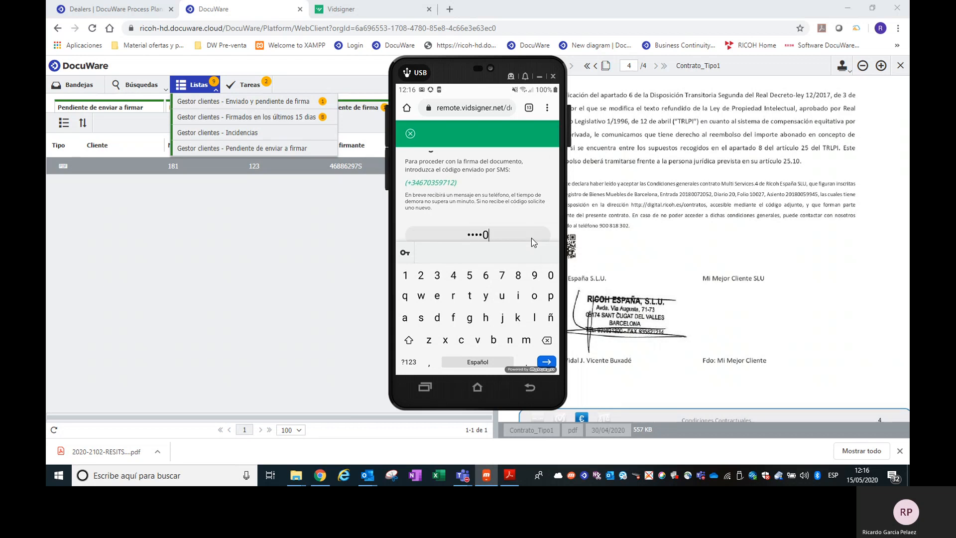
{"action": "key", "text": "Return"}
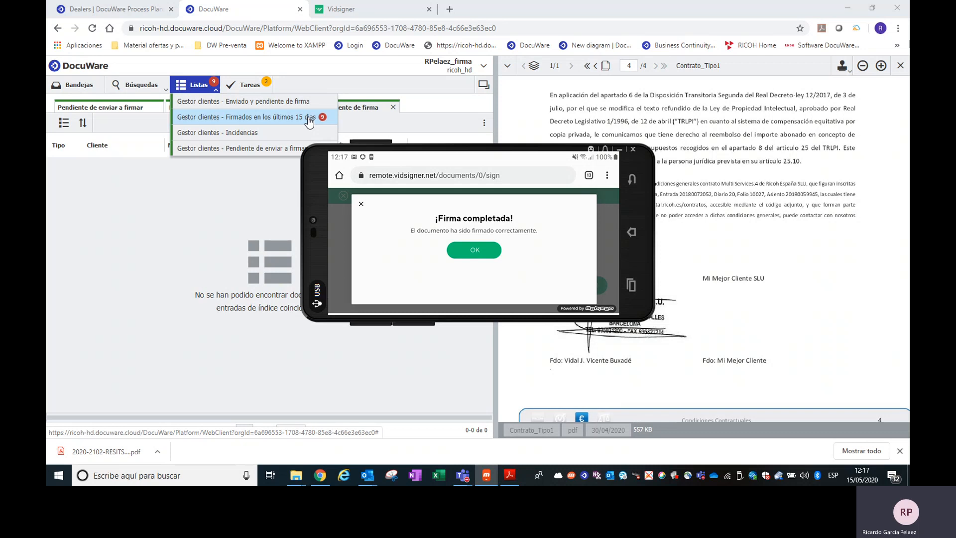
{"action": "left_click", "coordinate": [471, 254]}
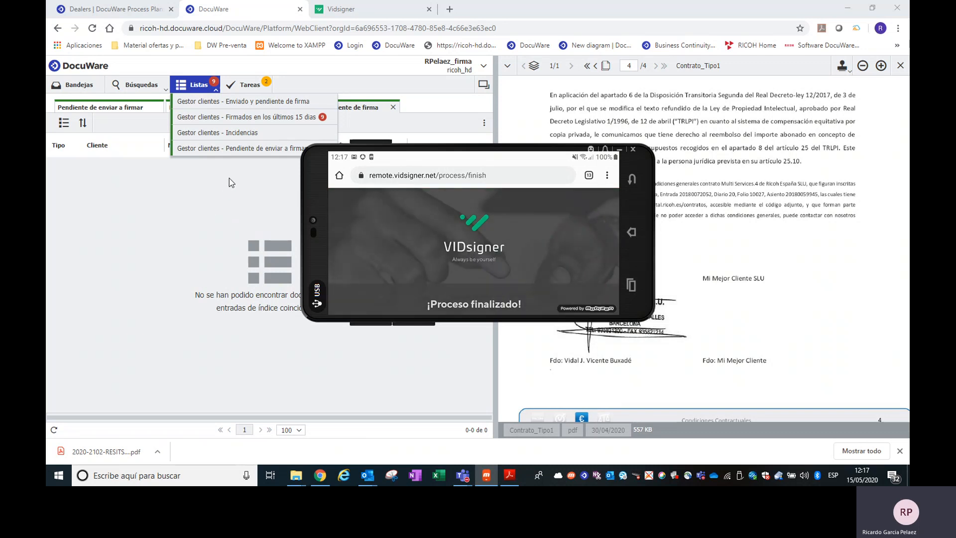
{"action": "left_click", "coordinate": [258, 117]}
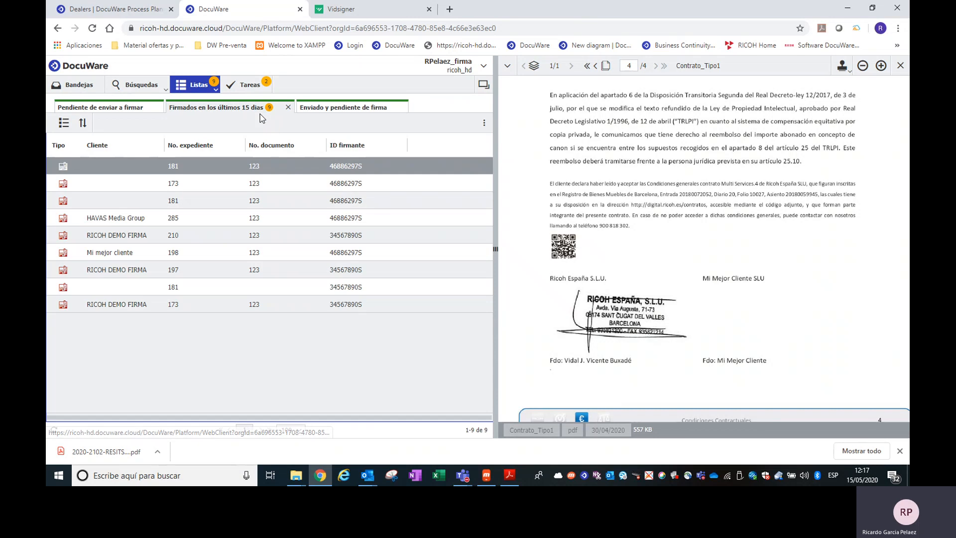
- Open signed contract 181/123 in the viewer and check its last page
{"action": "double_click", "coordinate": [119, 168]}
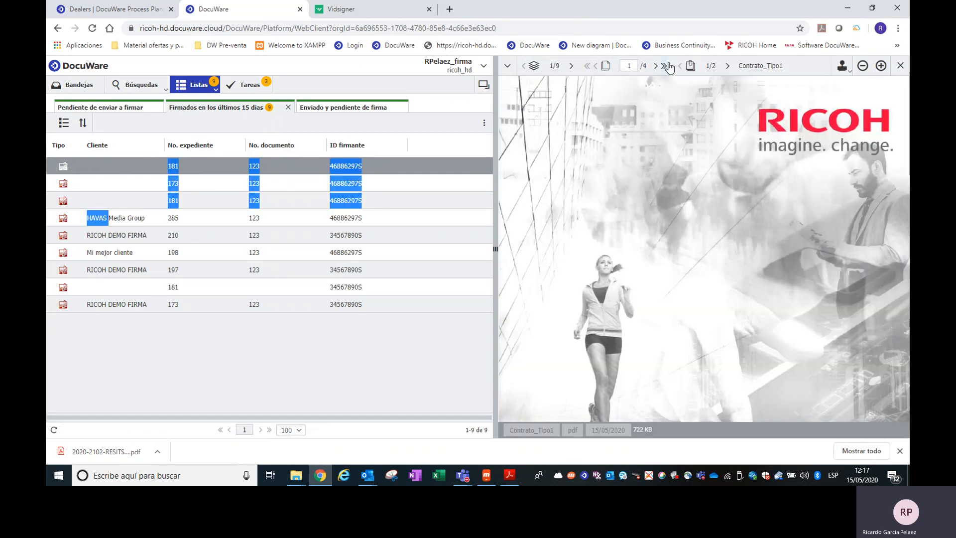
{"action": "left_click", "coordinate": [665, 66]}
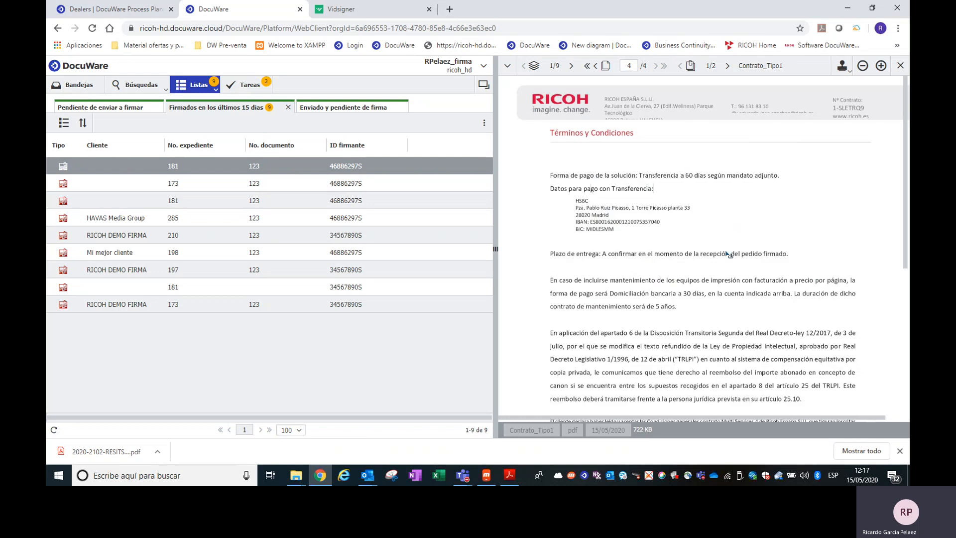
{"action": "scroll", "coordinate": [727, 254], "scroll_direction": "down", "scroll_amount": 4}
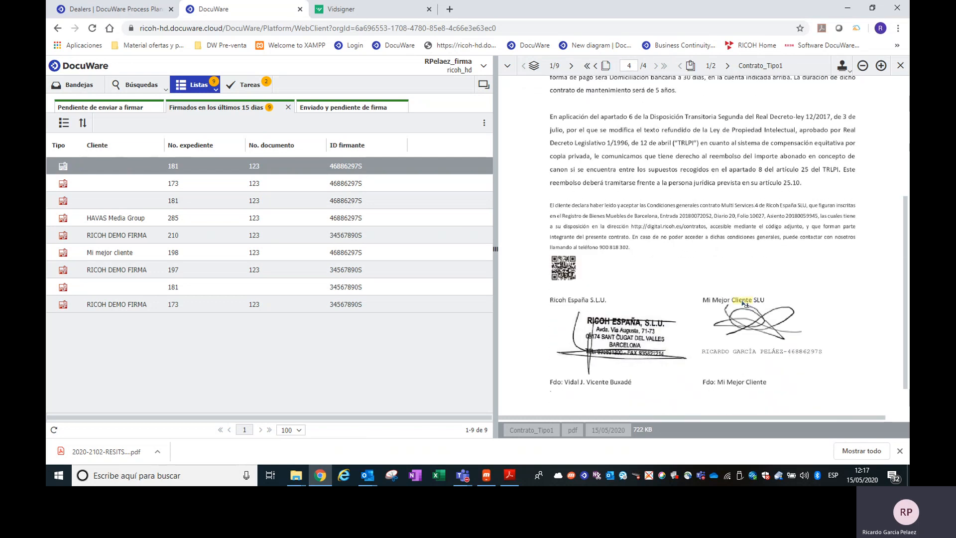
{"action": "scroll", "coordinate": [770, 303], "scroll_direction": "up", "scroll_amount": 2}
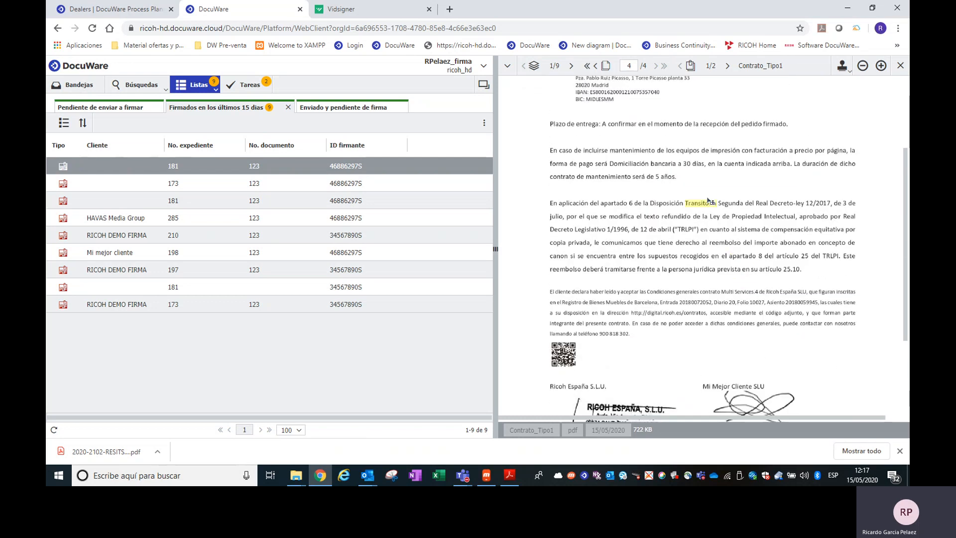
- Move to the attached Validated ID evidence report and scroll through its Evidencias pages
{"action": "left_click", "coordinate": [727, 66]}
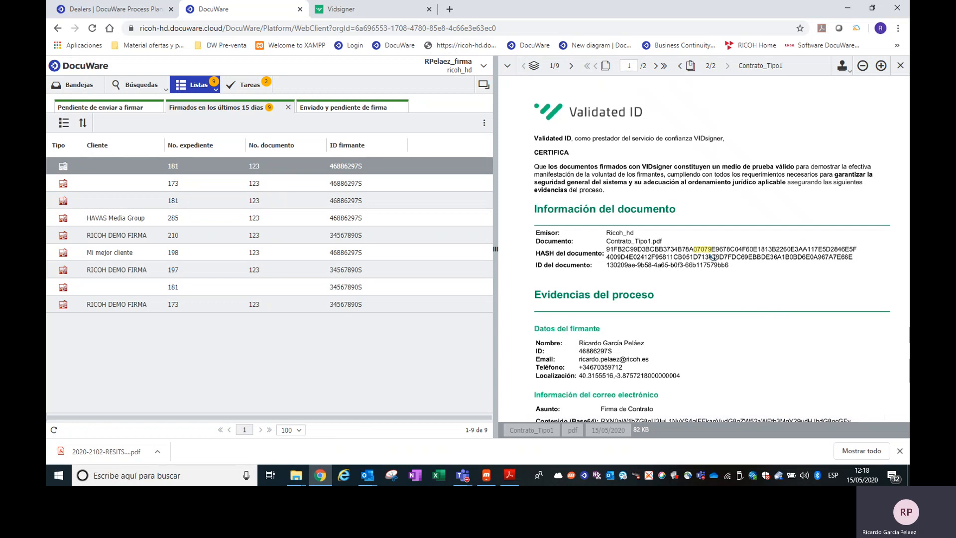
{"action": "scroll", "coordinate": [712, 257], "scroll_direction": "down", "scroll_amount": 3}
{"action": "scroll", "coordinate": [711, 260], "scroll_direction": "down", "scroll_amount": 2}
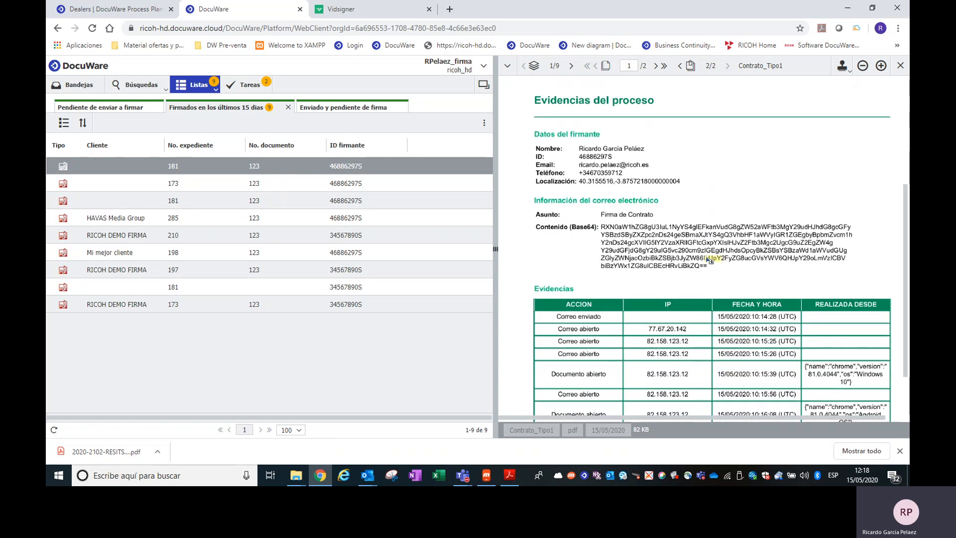
{"action": "scroll", "coordinate": [710, 259], "scroll_direction": "down", "scroll_amount": 2}
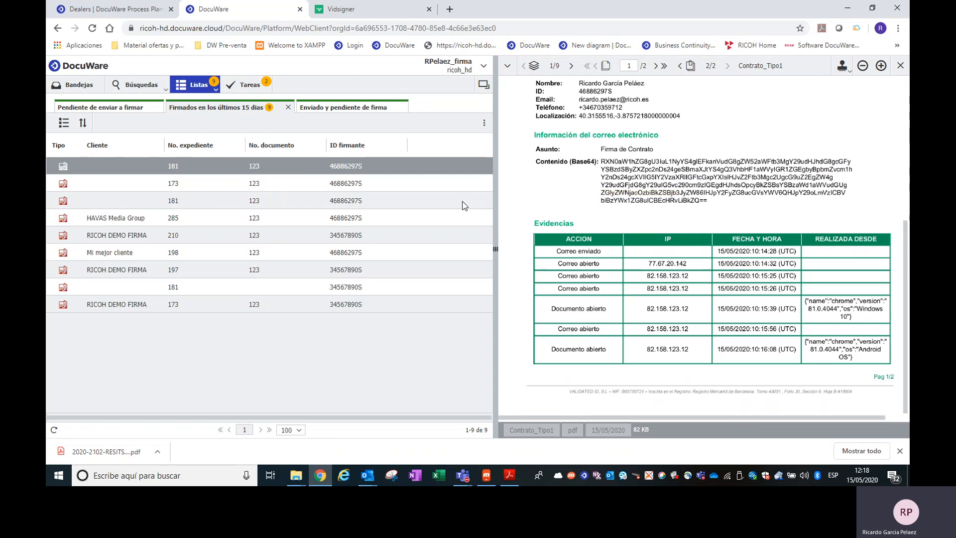
{"action": "scroll", "coordinate": [562, 216], "scroll_direction": "up", "scroll_amount": 2}
- Open the newest Copia documento firmado message from Outlook's Otros folder
{"action": "left_click", "coordinate": [367, 475]}
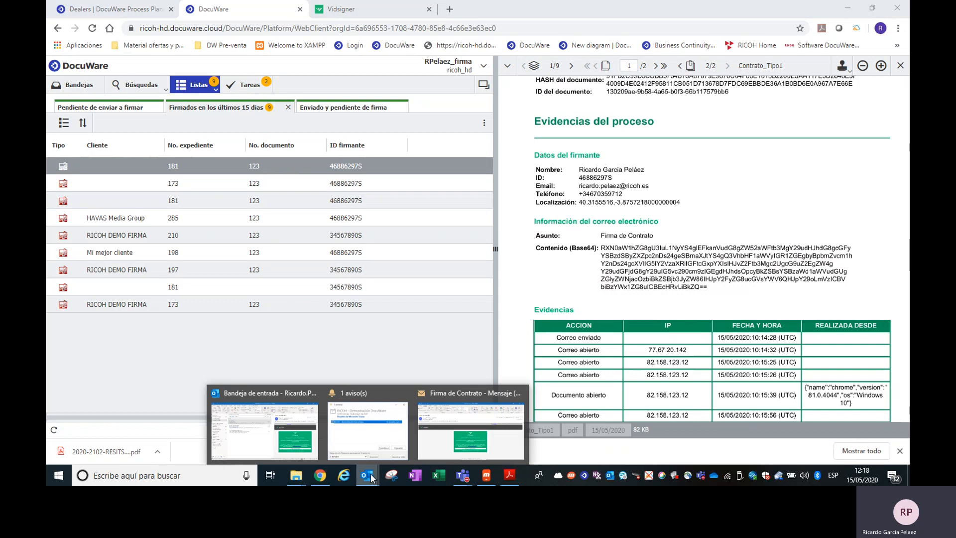
{"action": "left_click", "coordinate": [298, 443]}
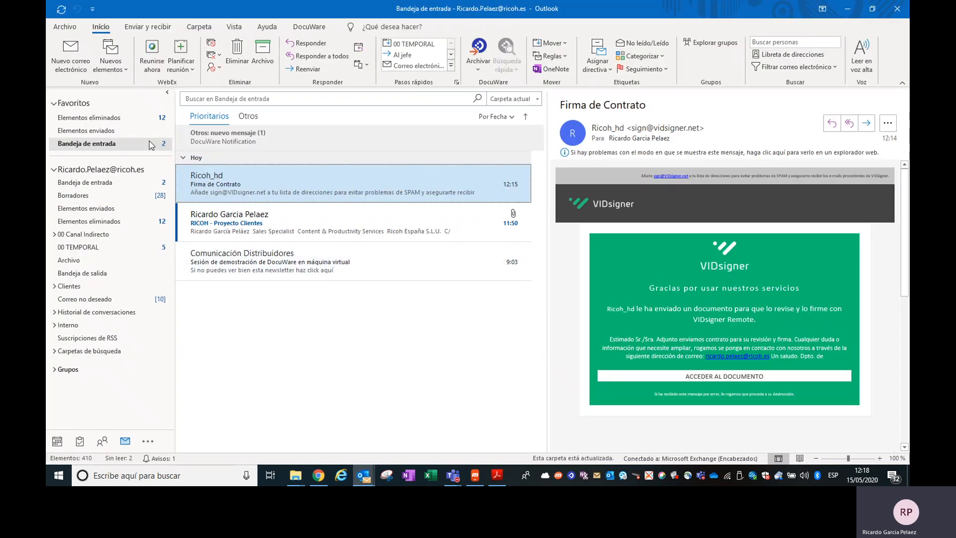
{"action": "left_click", "coordinate": [272, 142]}
{"action": "left_click", "coordinate": [260, 163]}
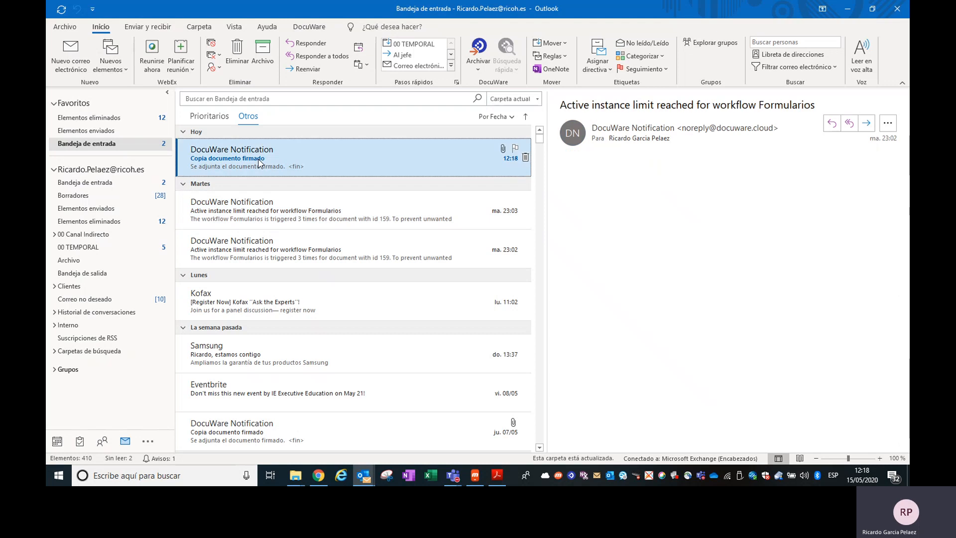
{"action": "double_click", "coordinate": [260, 162]}
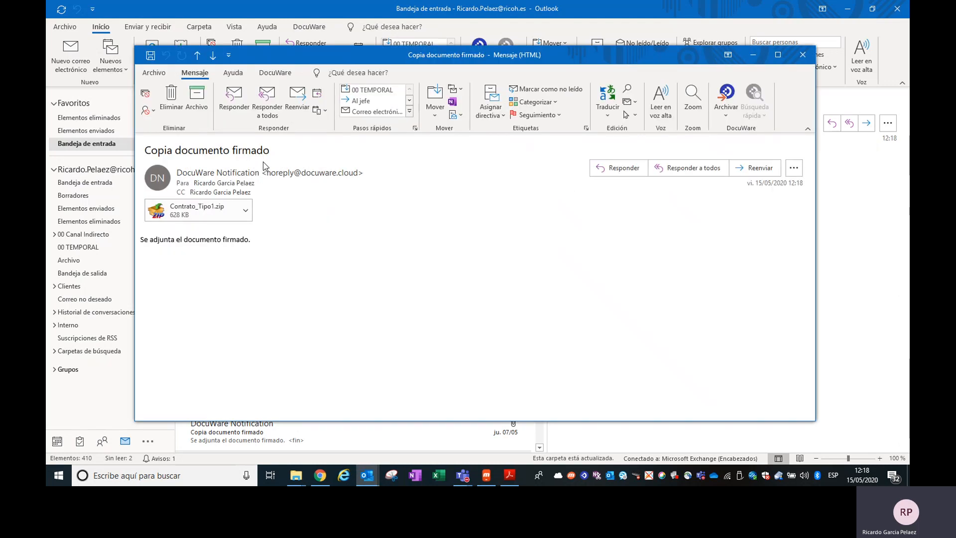
- Open the Contrato_Tipo1.zip attachment and launch Contrato_Tipo1.pdf from it
{"action": "left_click", "coordinate": [249, 209]}
{"action": "left_click", "coordinate": [247, 209]}
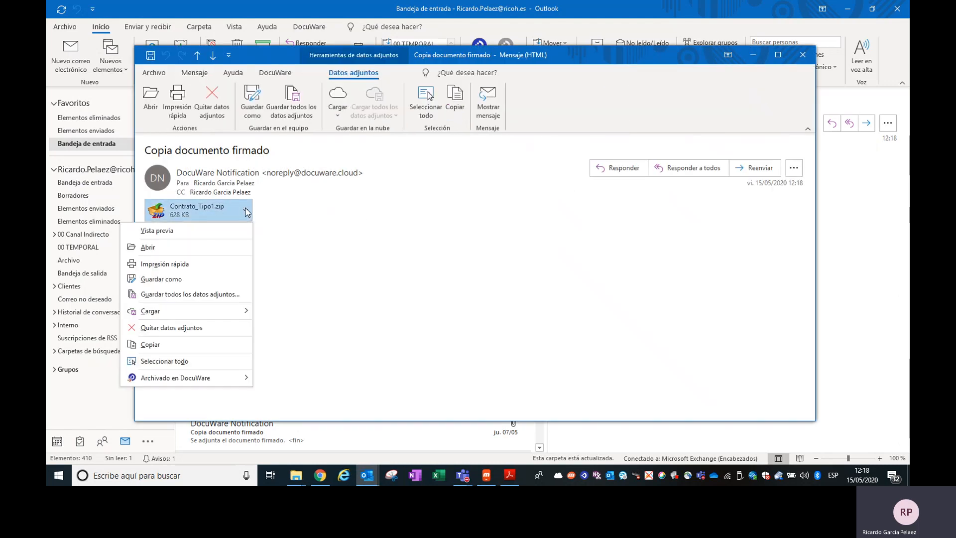
{"action": "double_click", "coordinate": [218, 209]}
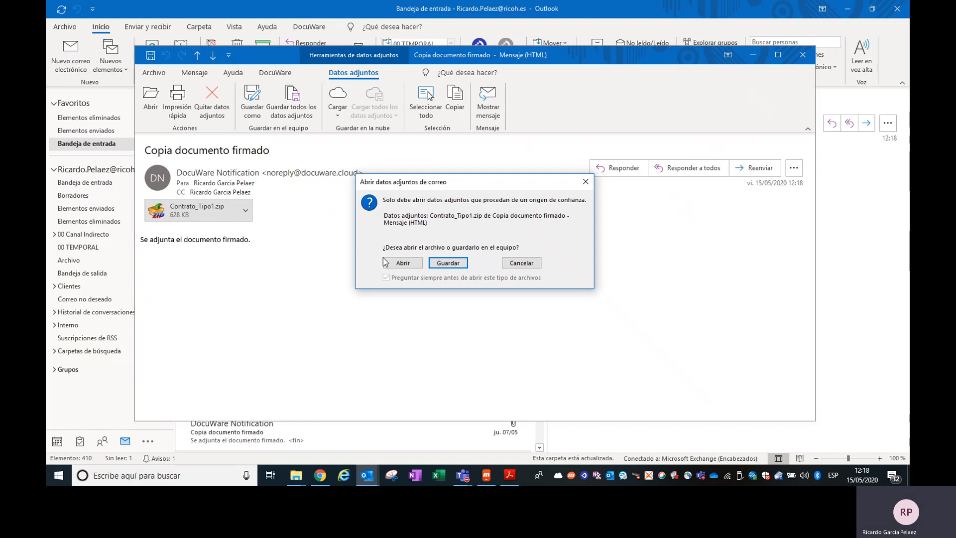
{"action": "left_click", "coordinate": [404, 262]}
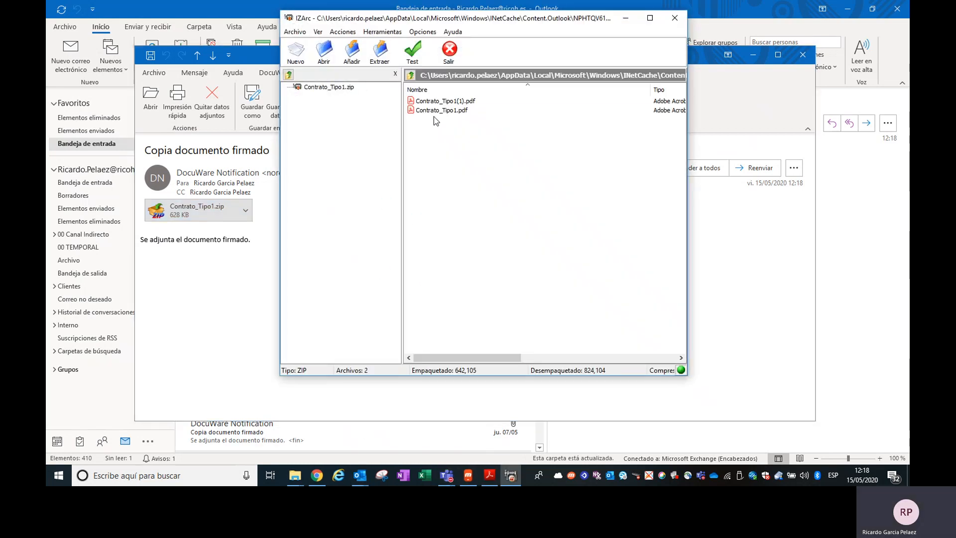
{"action": "left_click", "coordinate": [435, 111]}
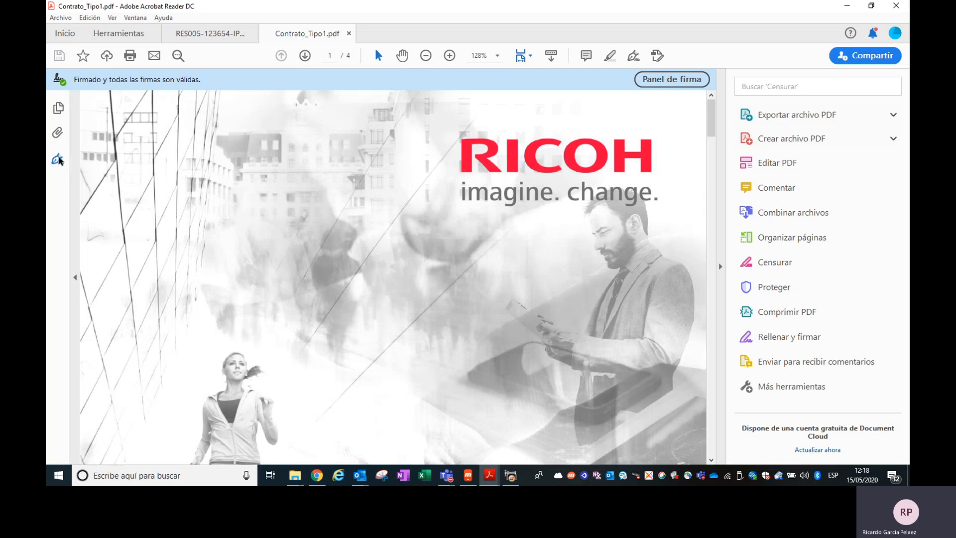
- Show the Rev. 1 signature and its Detalles de la firma in the Signatures panel
{"action": "left_click", "coordinate": [57, 160]}
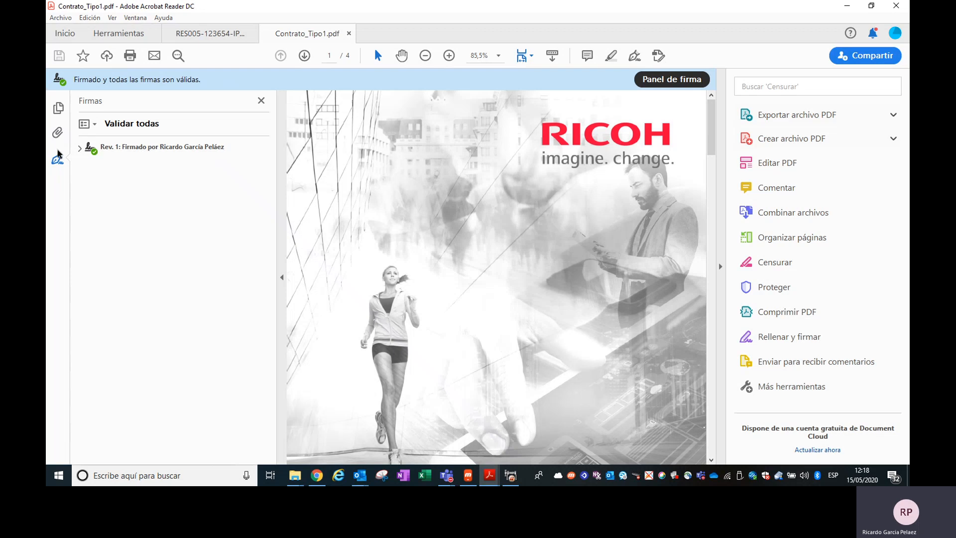
{"action": "left_click", "coordinate": [80, 148]}
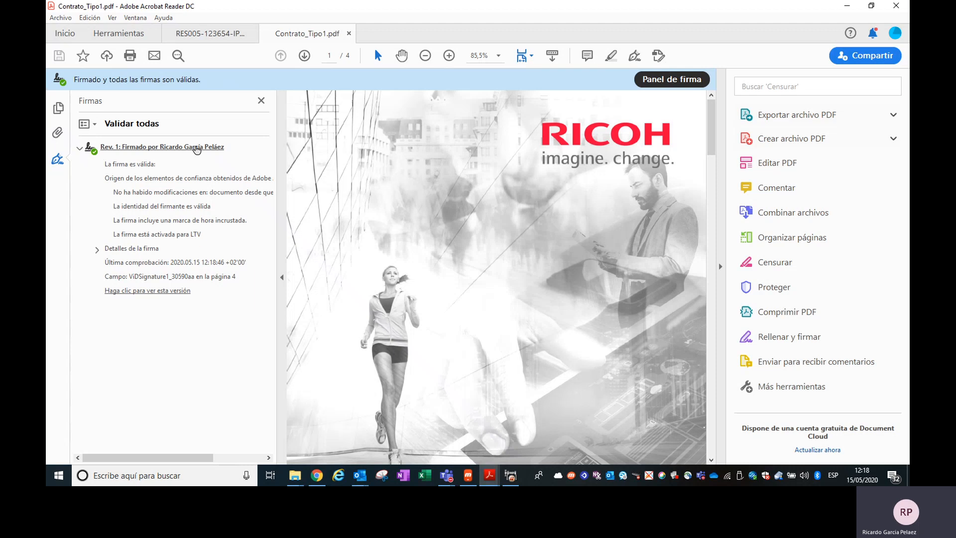
{"action": "left_click", "coordinate": [96, 250]}
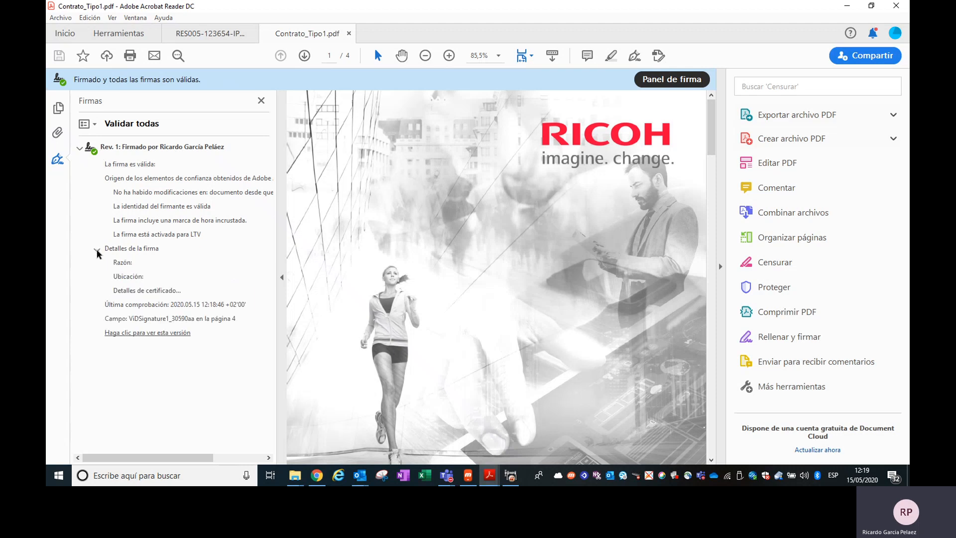
- Review the signing certificate's details, revocation, trust and legal notice tabs
{"action": "left_click", "coordinate": [121, 292]}
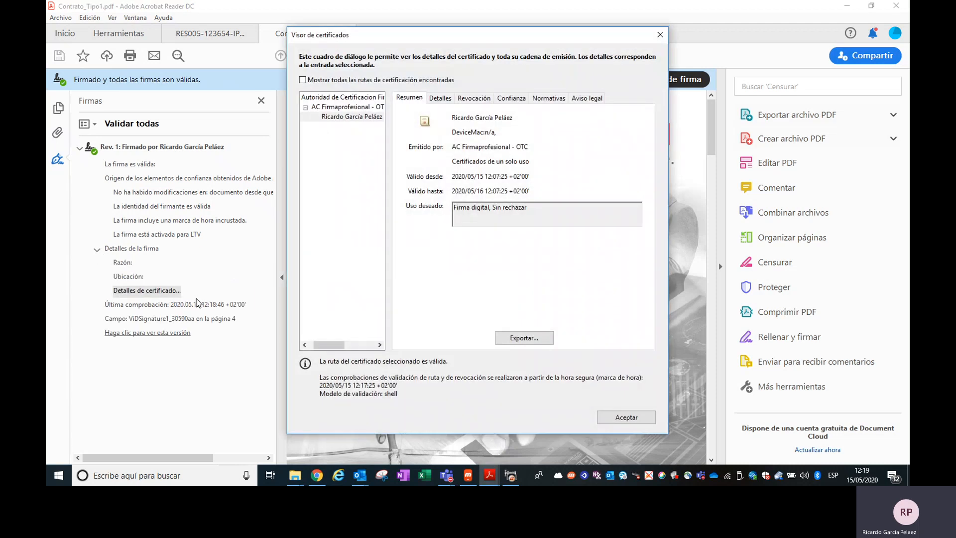
{"action": "left_click", "coordinate": [441, 99]}
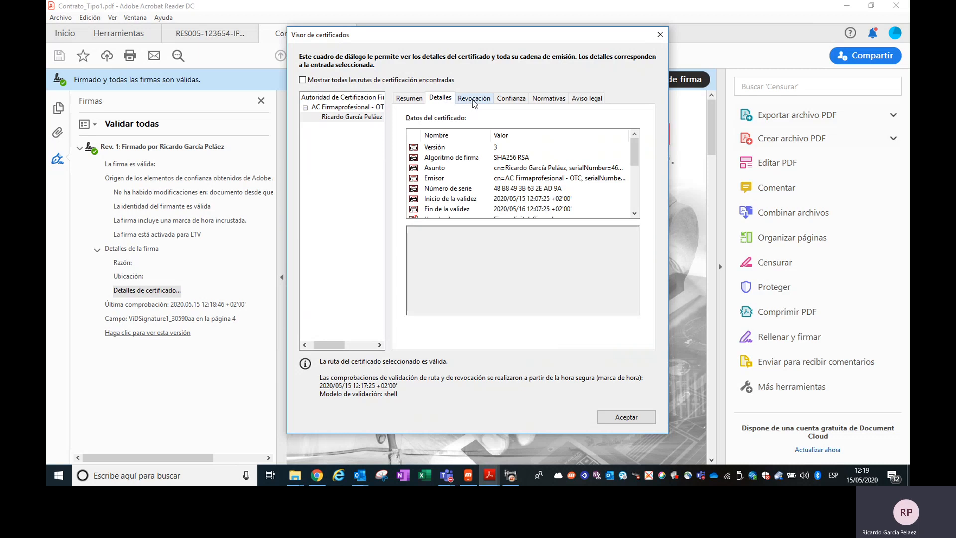
{"action": "left_click", "coordinate": [474, 99]}
{"action": "left_click", "coordinate": [517, 99]}
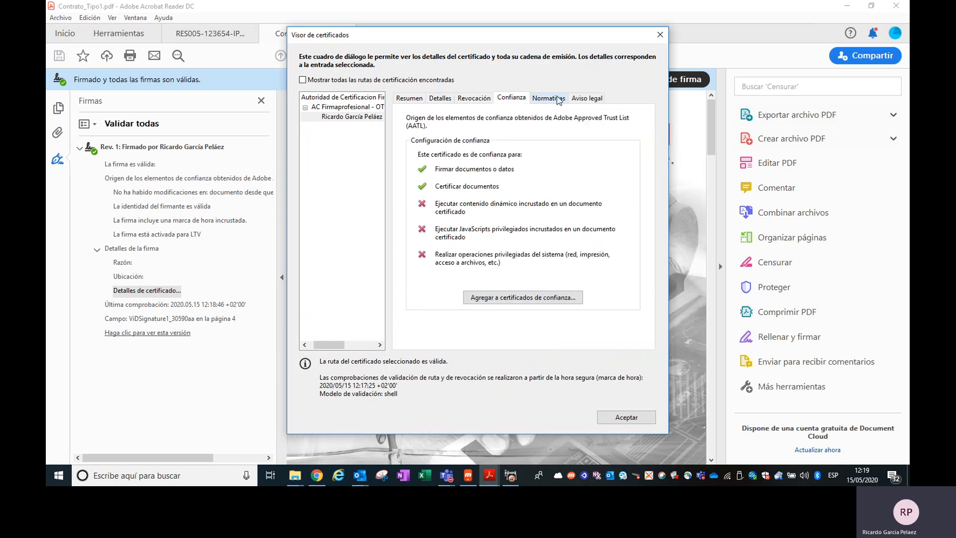
{"action": "left_click", "coordinate": [577, 100]}
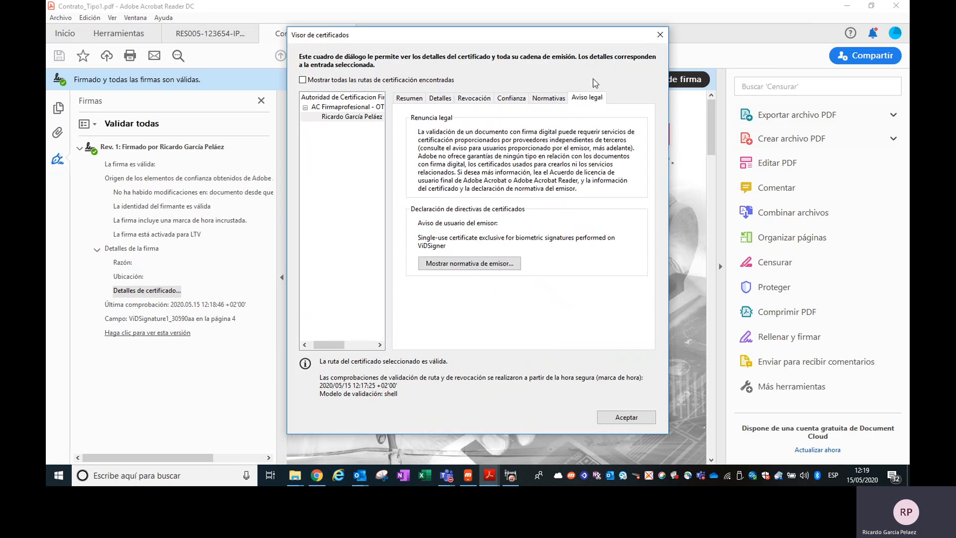
{"action": "left_click", "coordinate": [660, 36]}
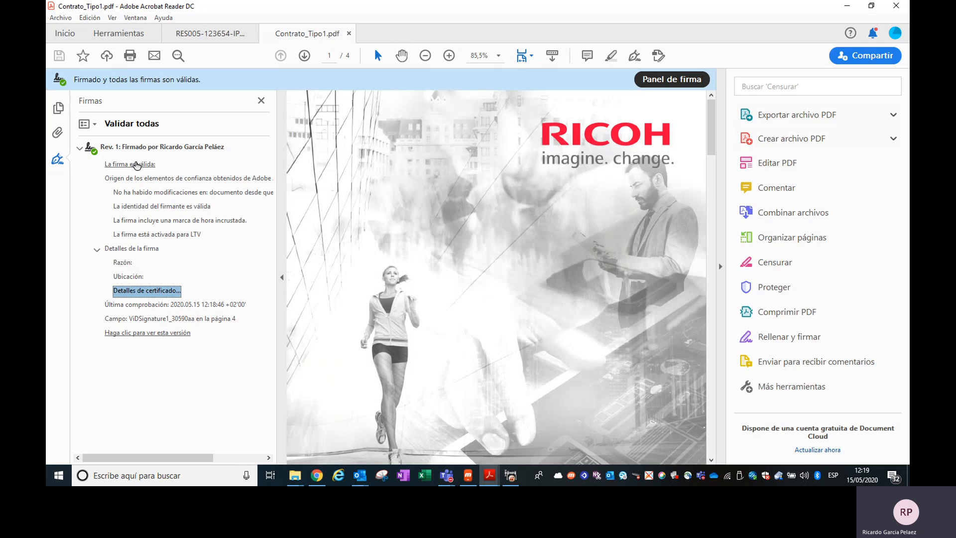
{"action": "left_click", "coordinate": [301, 478]}
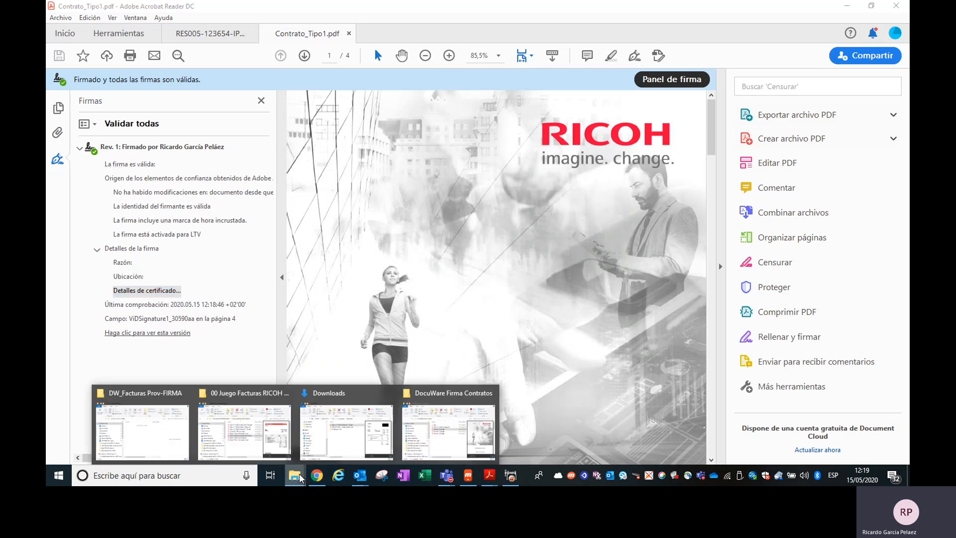
- Open the 2020-0034-Tecno-Trends-Demo DC.pdf invoice from the Downloads folder
{"action": "left_click", "coordinate": [346, 429]}
{"action": "left_click", "coordinate": [366, 166]}
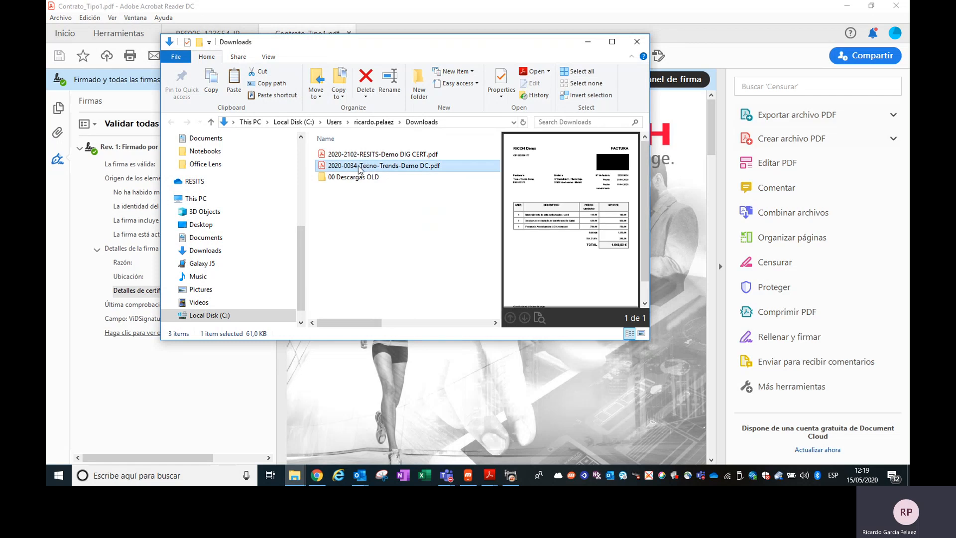
{"action": "left_click", "coordinate": [359, 167]}
{"action": "left_click", "coordinate": [321, 167]}
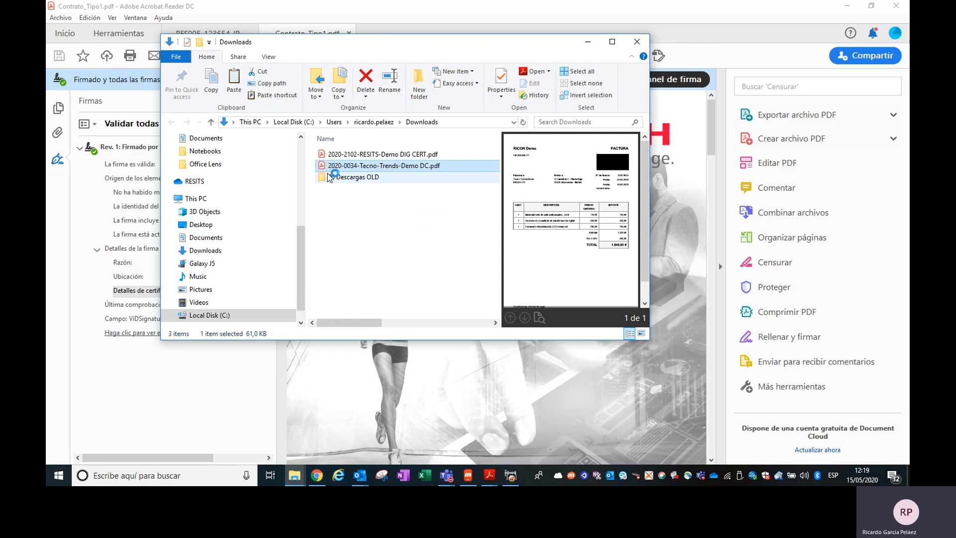
{"action": "left_click", "coordinate": [592, 45]}
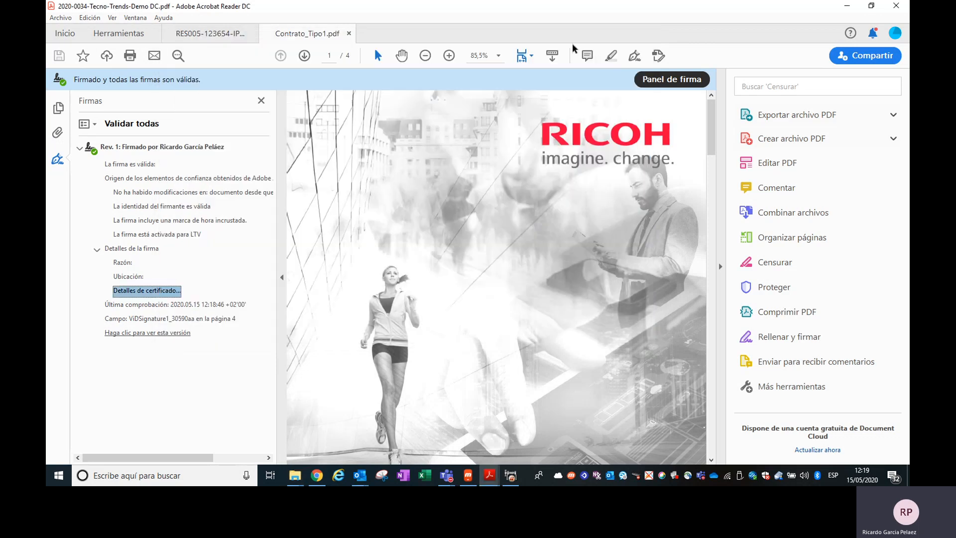
- Expand the invoice's Rev. 1 signature details showing 'DocuWare PDF Signature'
{"action": "left_click", "coordinate": [56, 160]}
{"action": "left_click", "coordinate": [80, 149]}
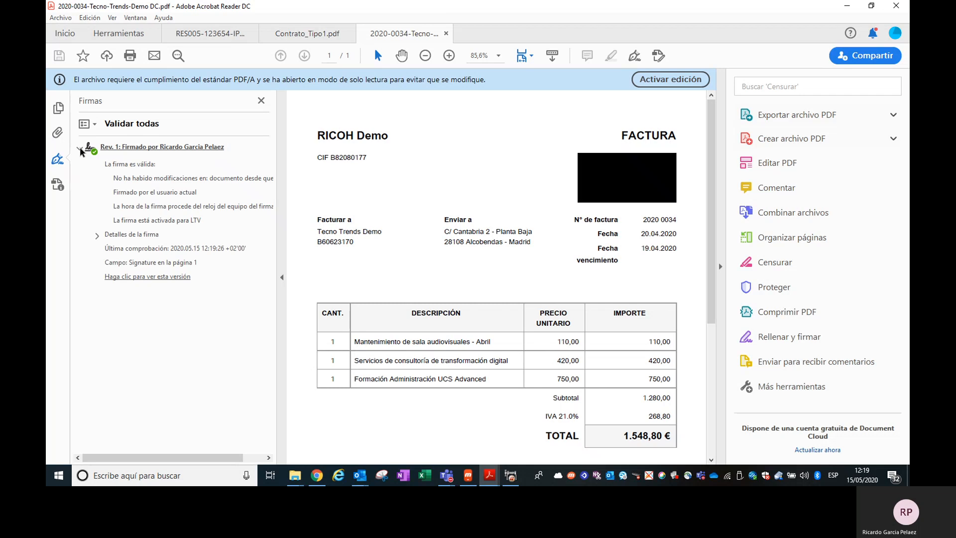
{"action": "left_click", "coordinate": [97, 235]}
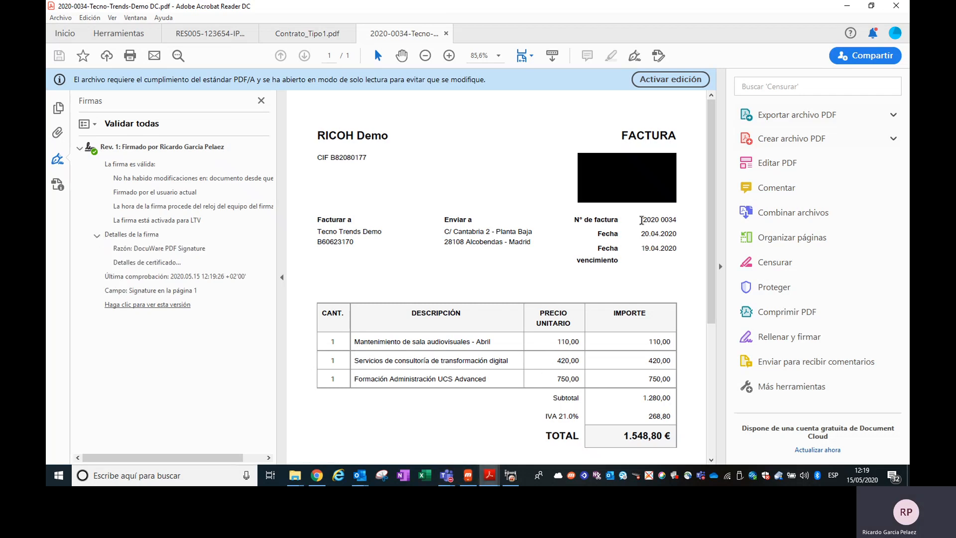
- Minimize Acrobat and the Downloads window, then return to the ongoing Teams call
{"action": "left_click", "coordinate": [850, 9]}
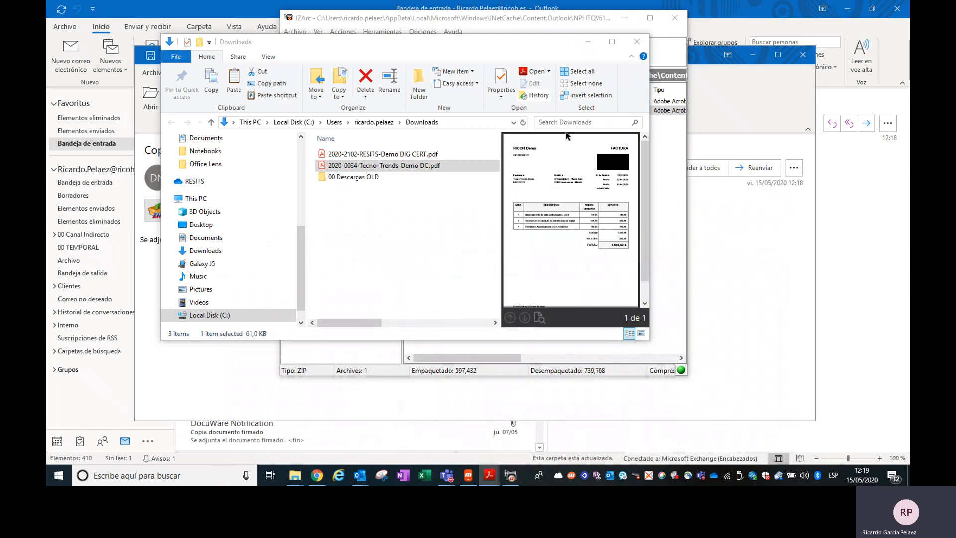
{"action": "left_click", "coordinate": [587, 47]}
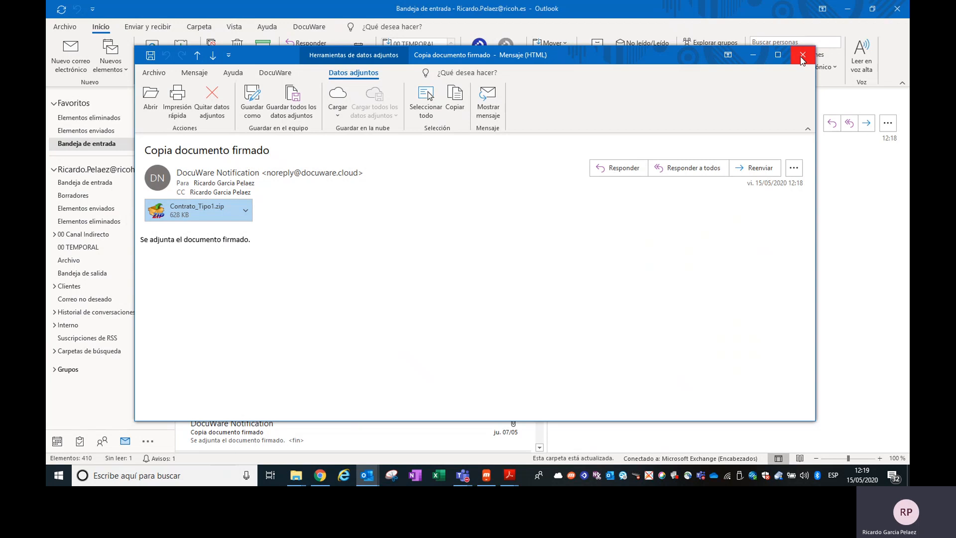
{"action": "left_click", "coordinate": [461, 479]}
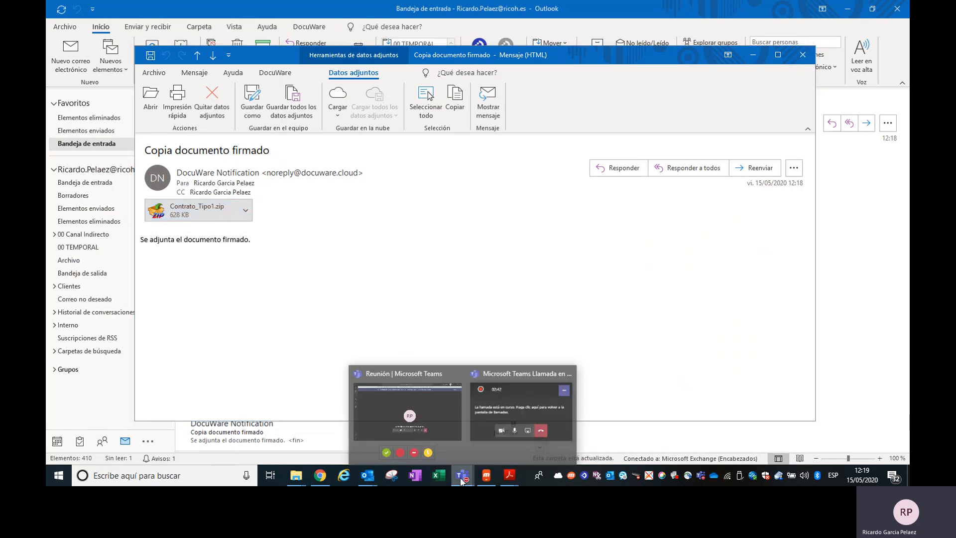
{"action": "left_click", "coordinate": [501, 399]}
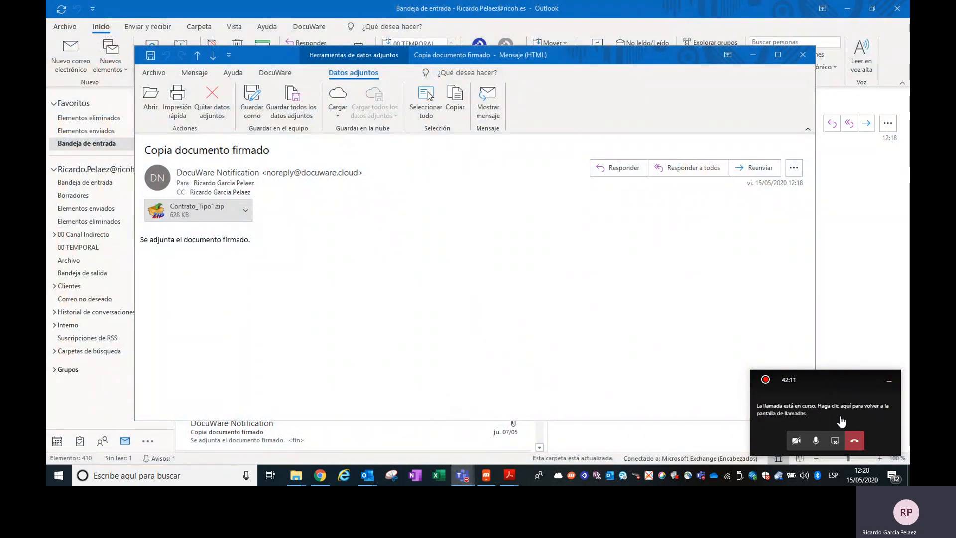